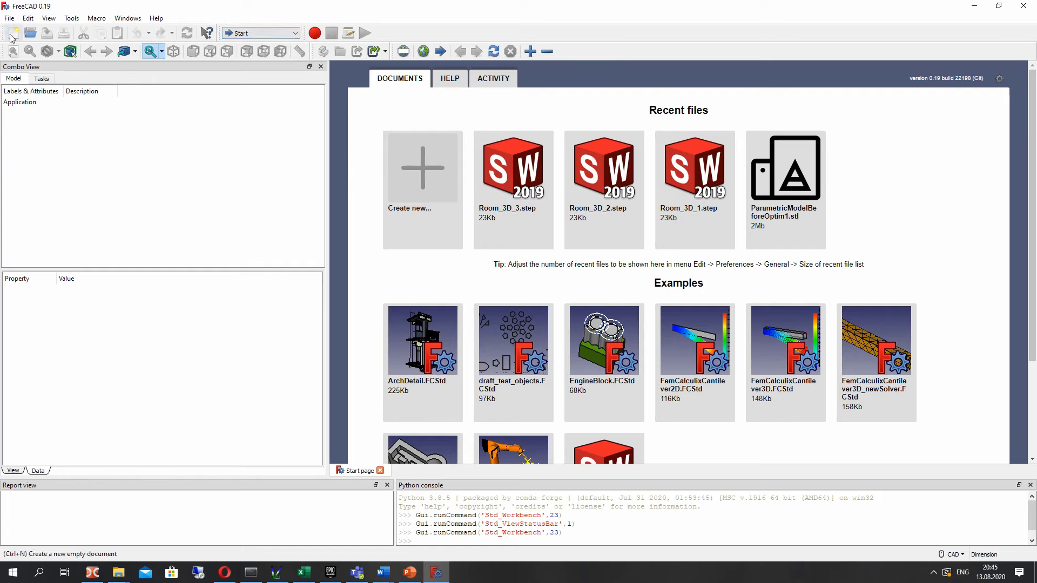
Step: Create a new empty document and switch to the Part Design workbench
click(13, 32)
click(249, 36)
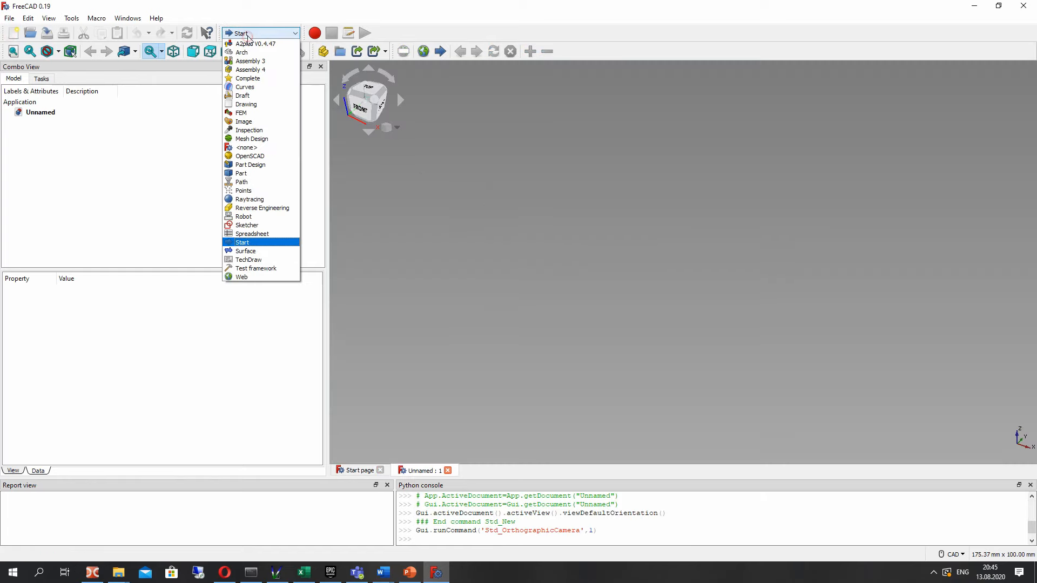
click(243, 165)
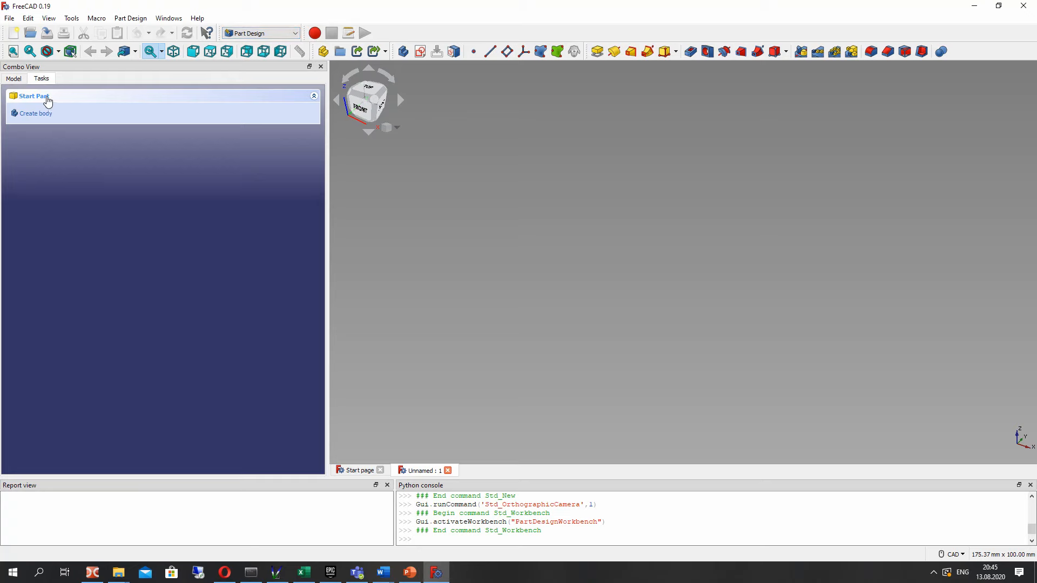
Step: Create a new body in the document and rename it First gear
click(16, 80)
click(33, 113)
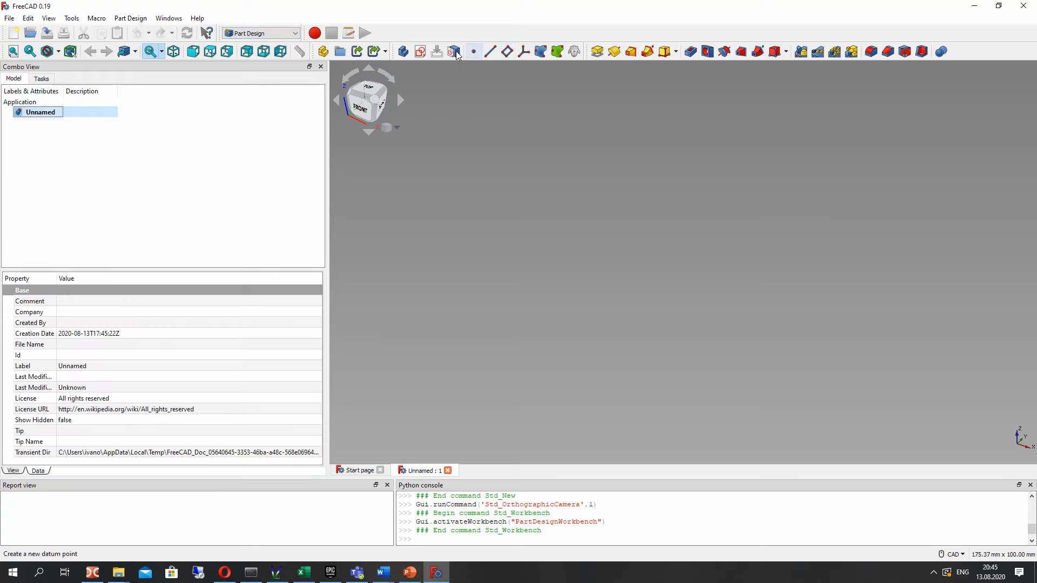
click(400, 53)
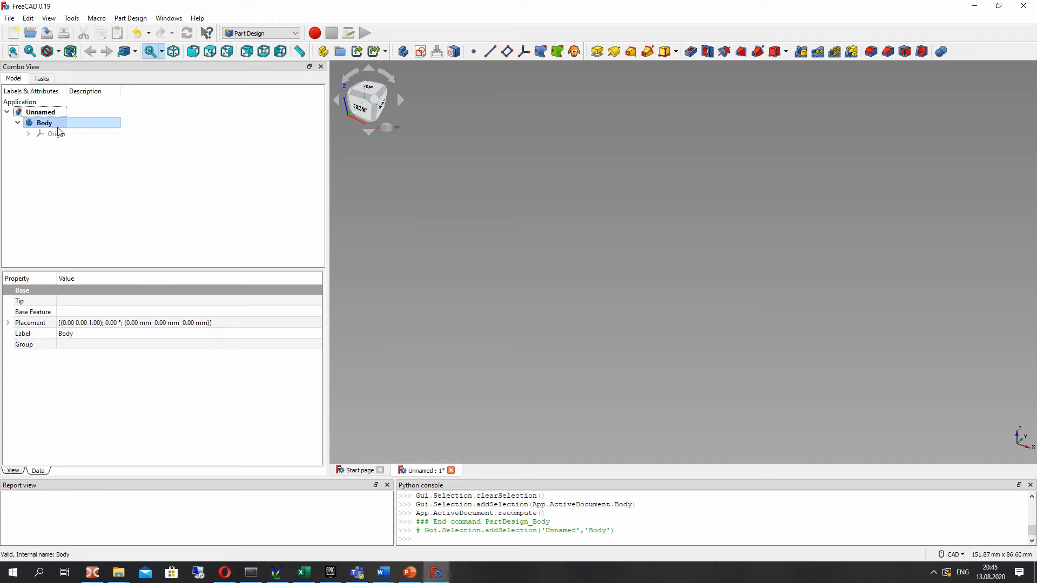
right_click(37, 123)
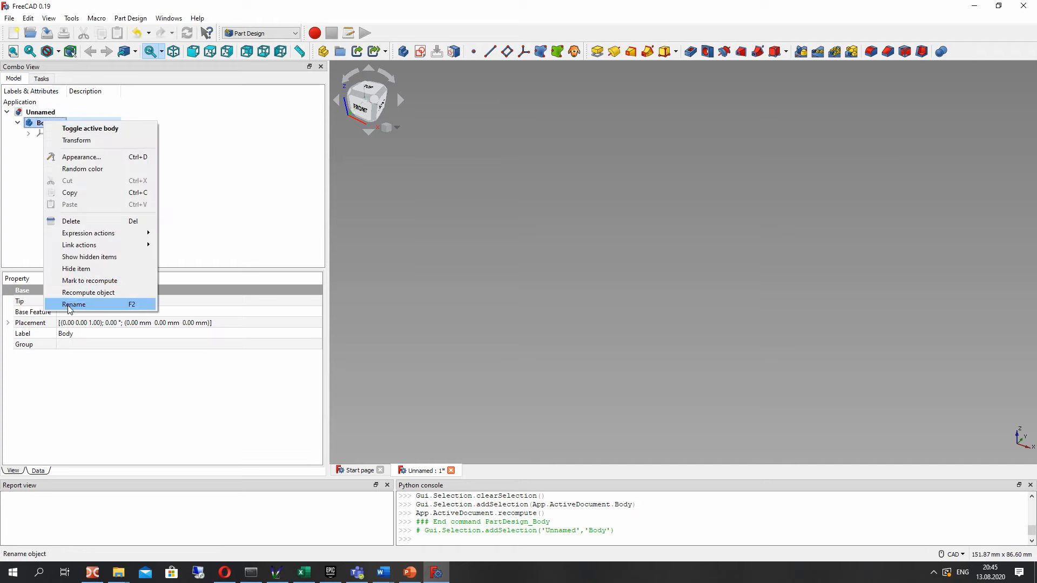
click(76, 307)
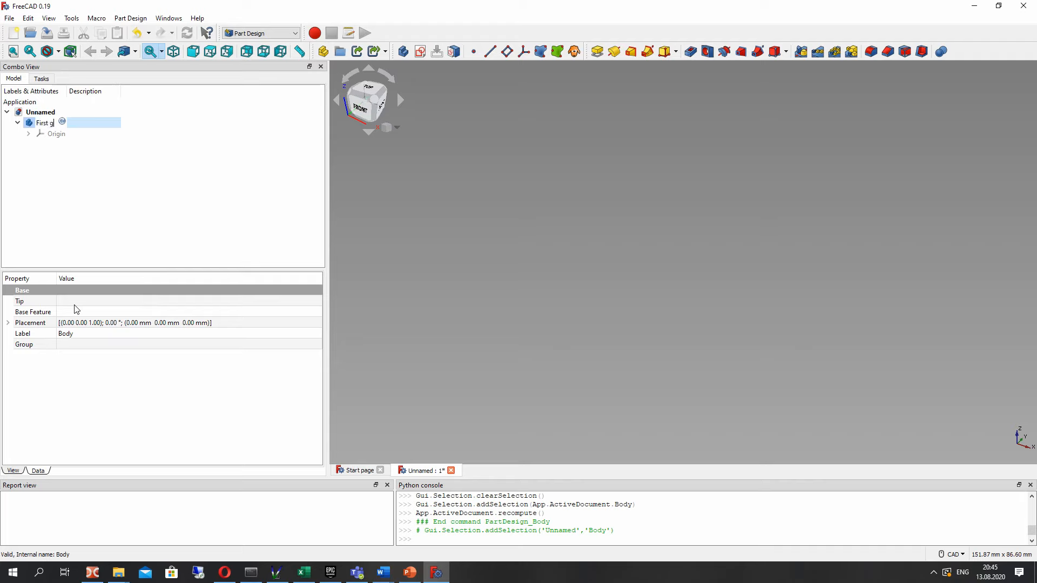
key(Return)
click(28, 134)
click(28, 134)
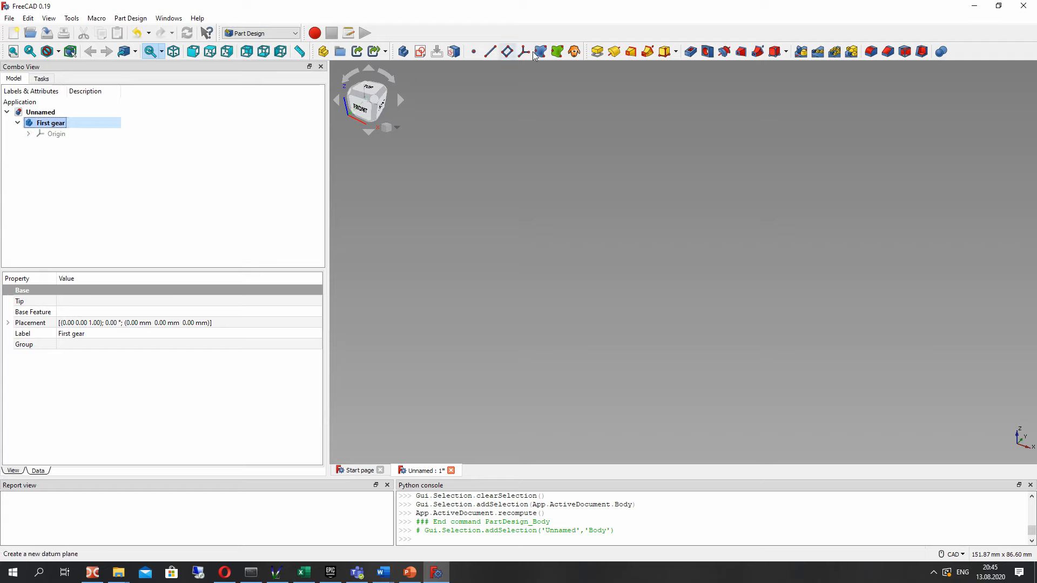
Step: Add an involute gear profile with 40 teeth and a 2 mm module to the First gear body
click(130, 17)
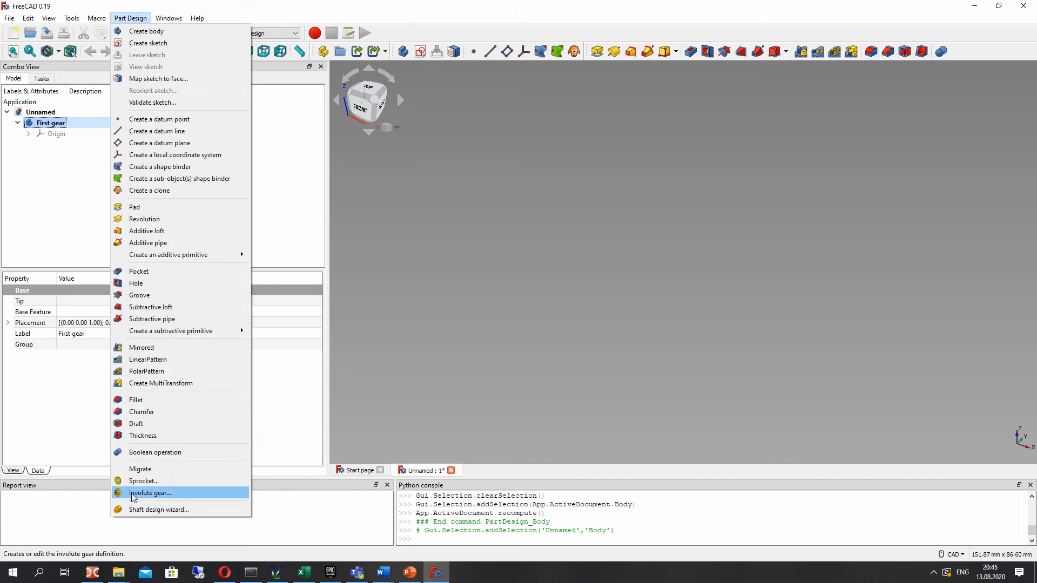
click(160, 493)
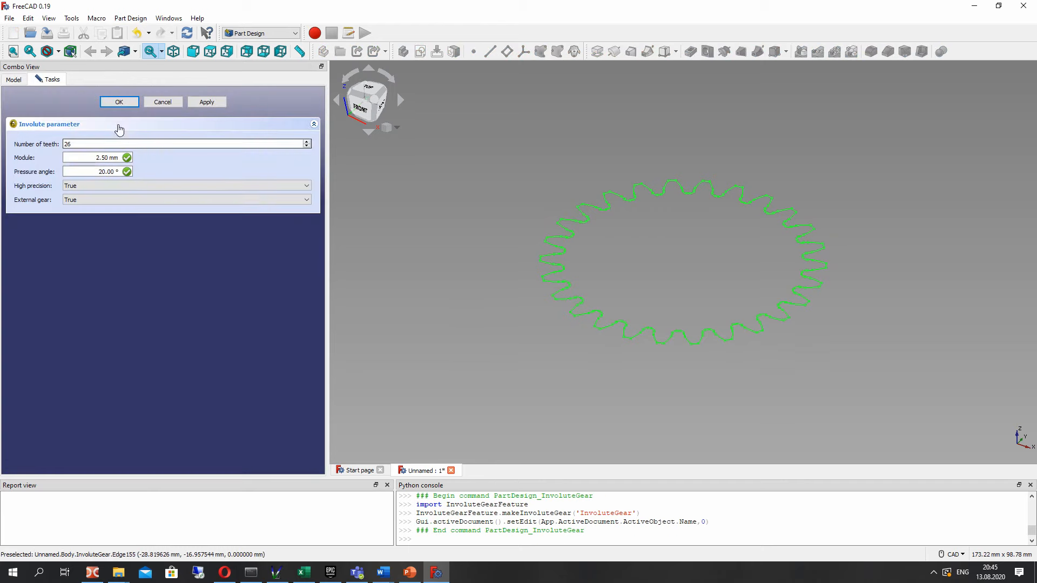
text(4)
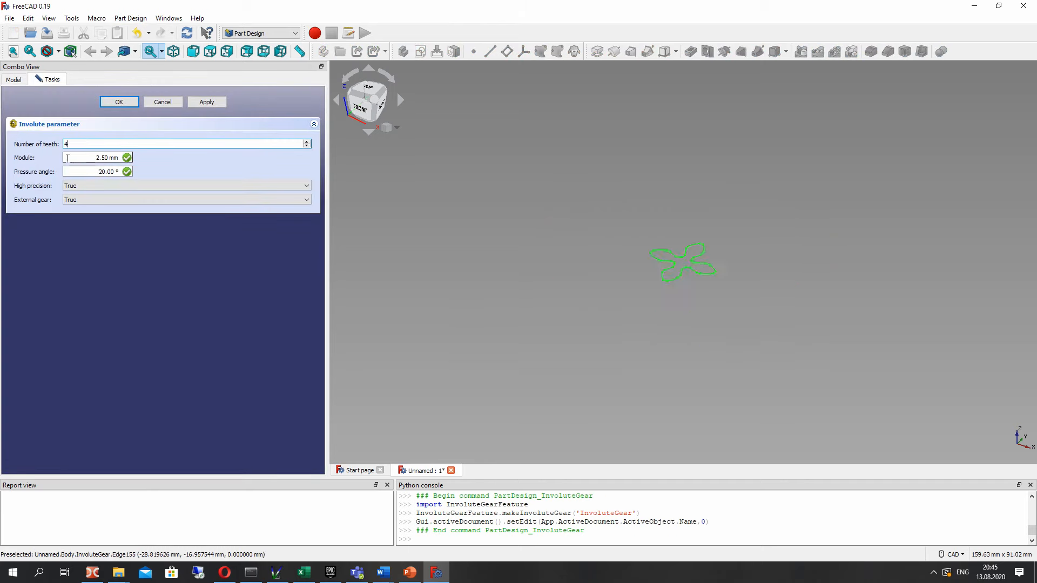
text(00)
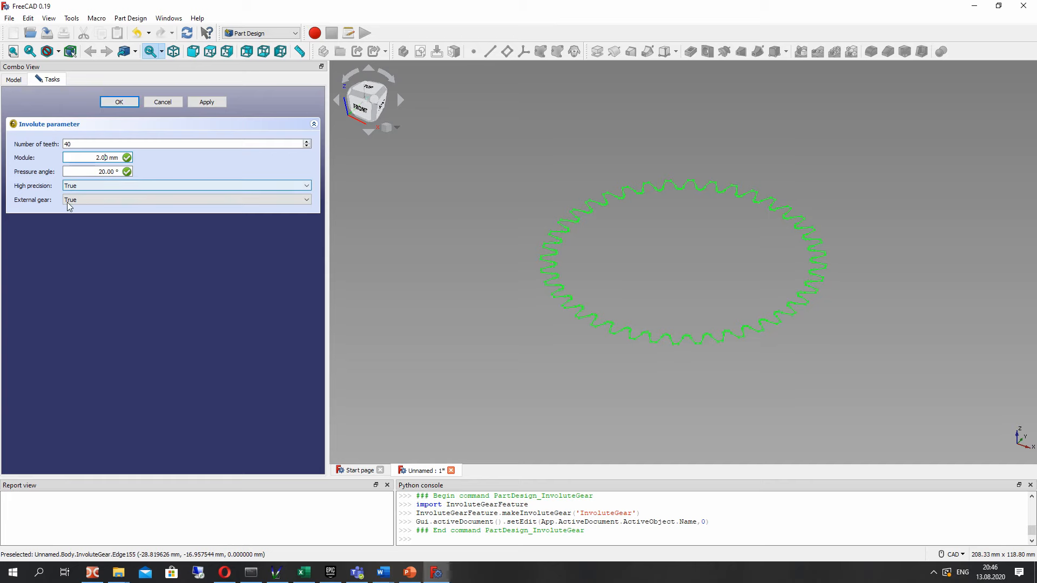
click(119, 102)
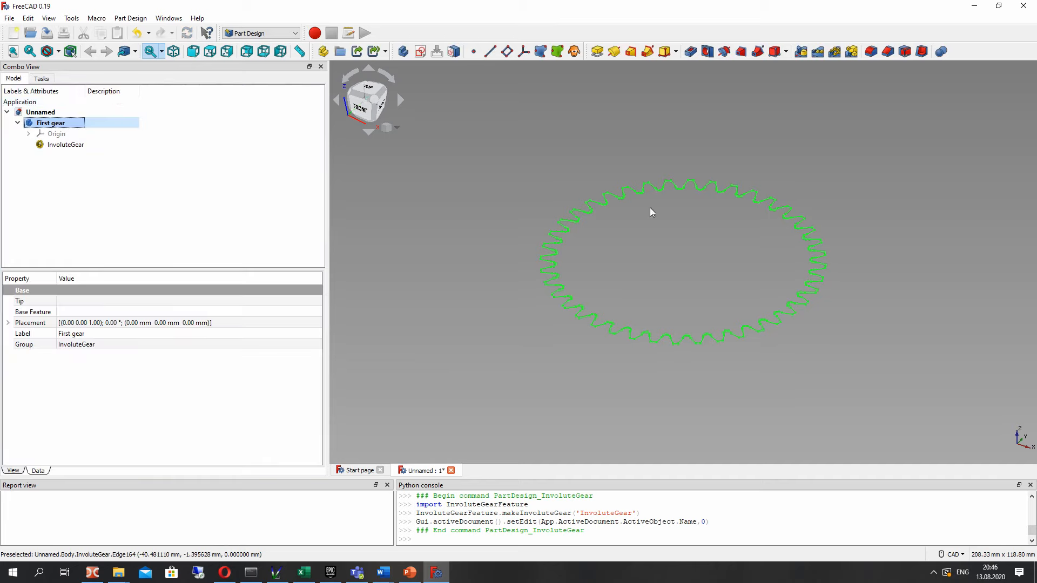
Step: Pad the involute gear profile to a length of 10 mm
key(2)
click(60, 145)
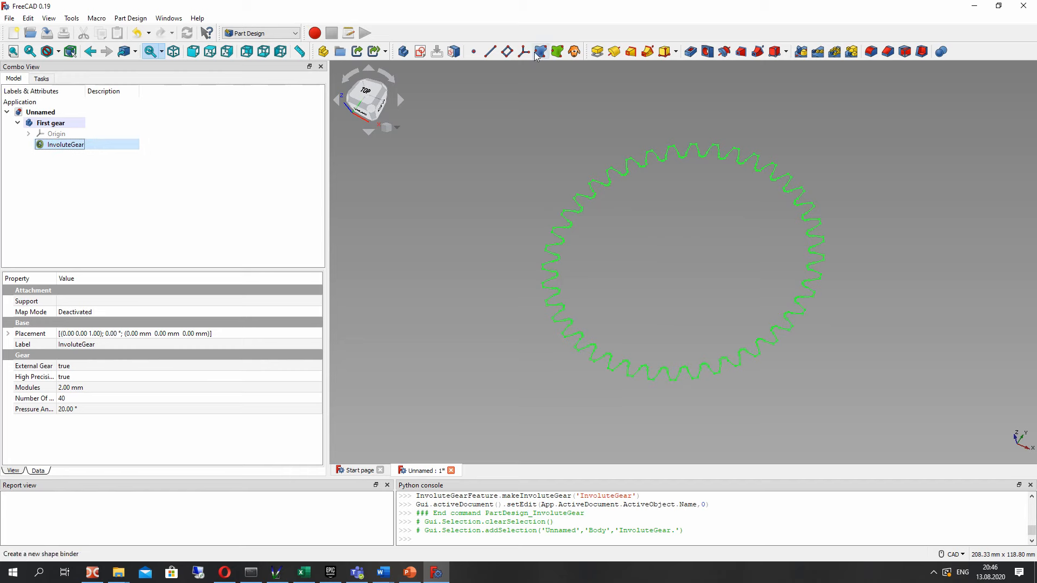
click(597, 52)
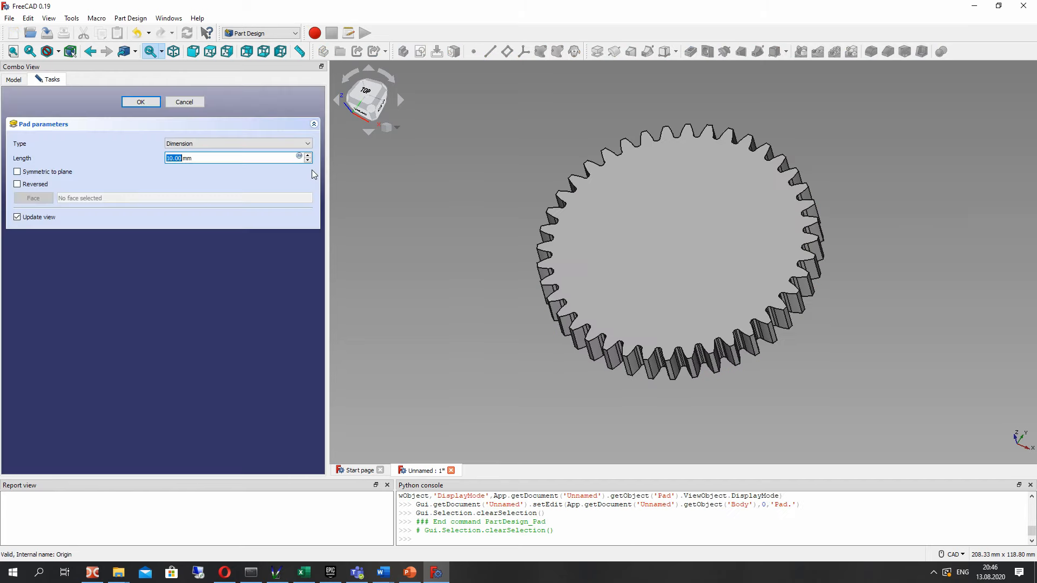
click(143, 104)
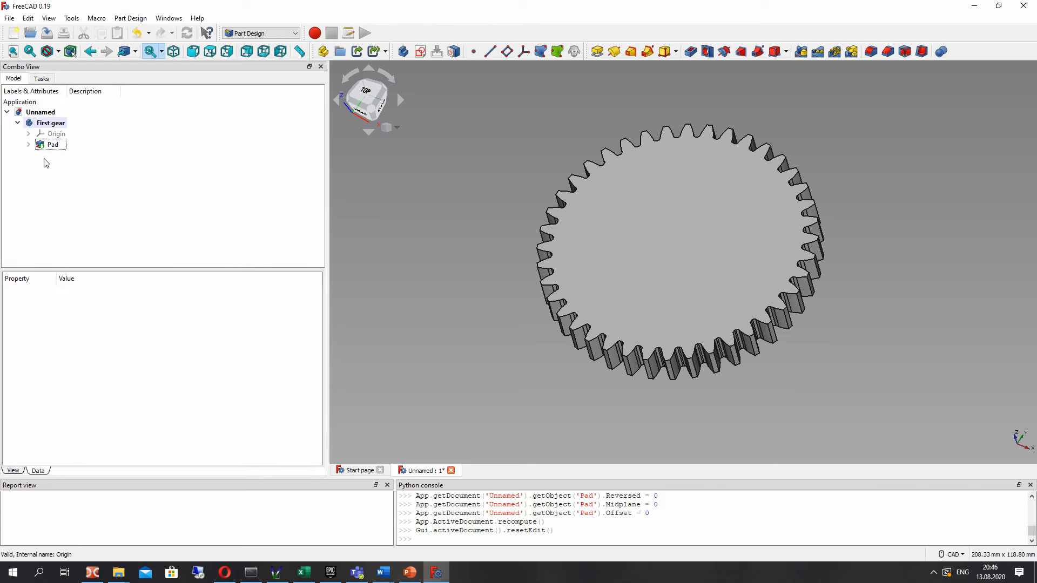
Step: Start a new sketch on the XY plane of the First gear body
click(51, 123)
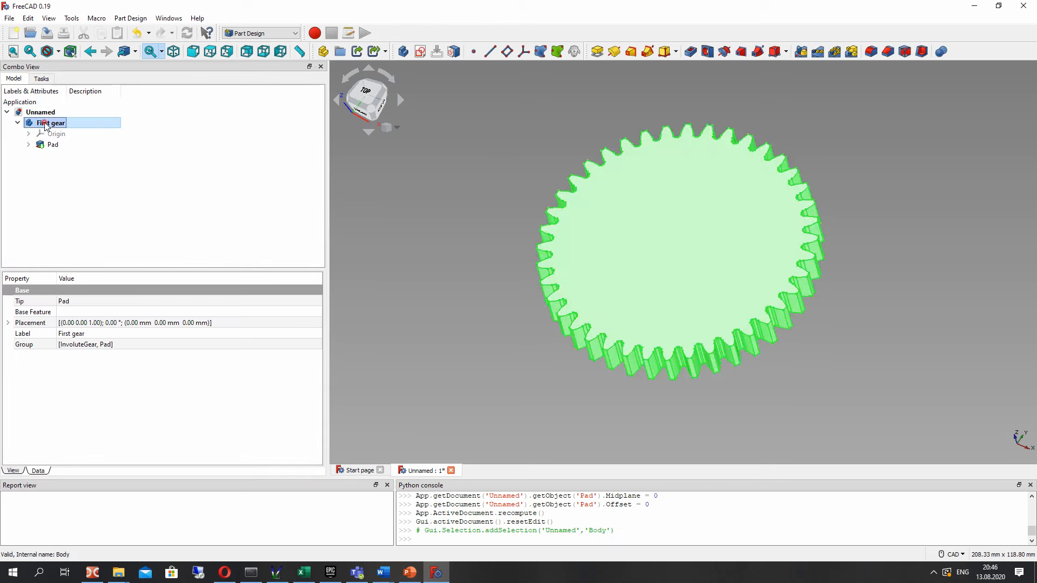
click(421, 52)
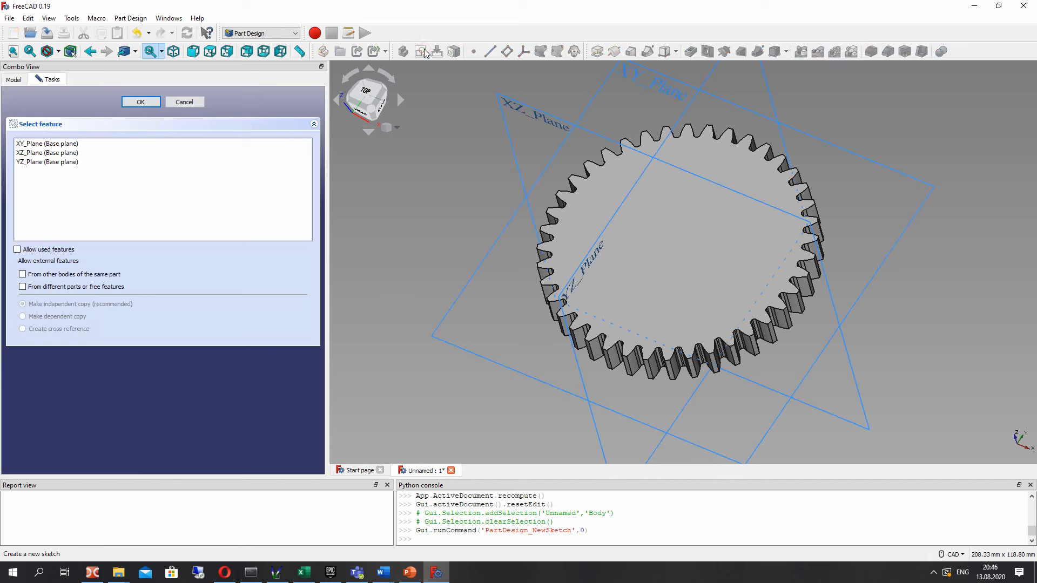
click(48, 144)
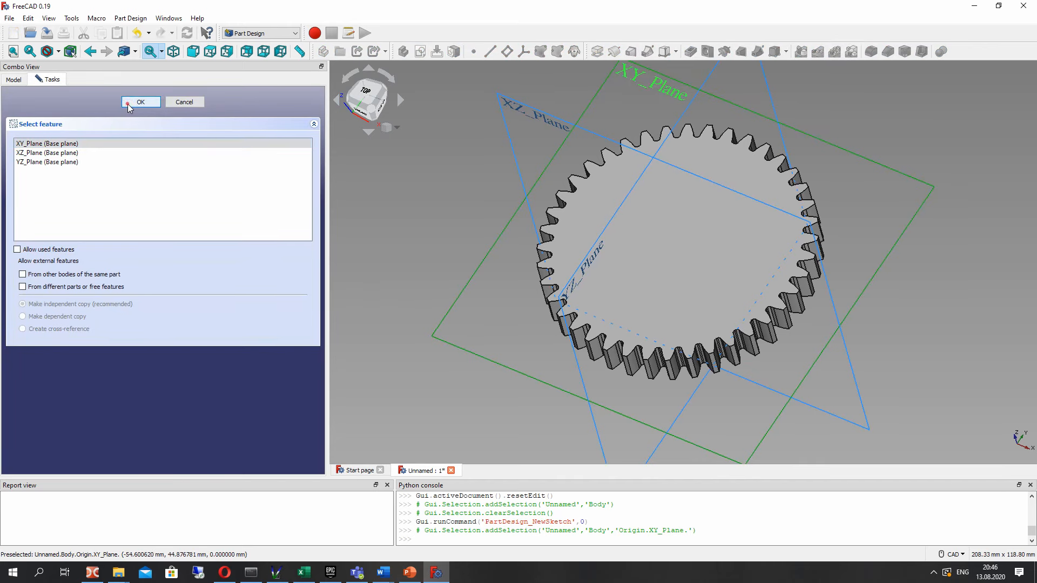
mouse_move(621, 192)
middle_down()
mouse_move(660, 232)
mouse_move(617, 173)
middle_up()
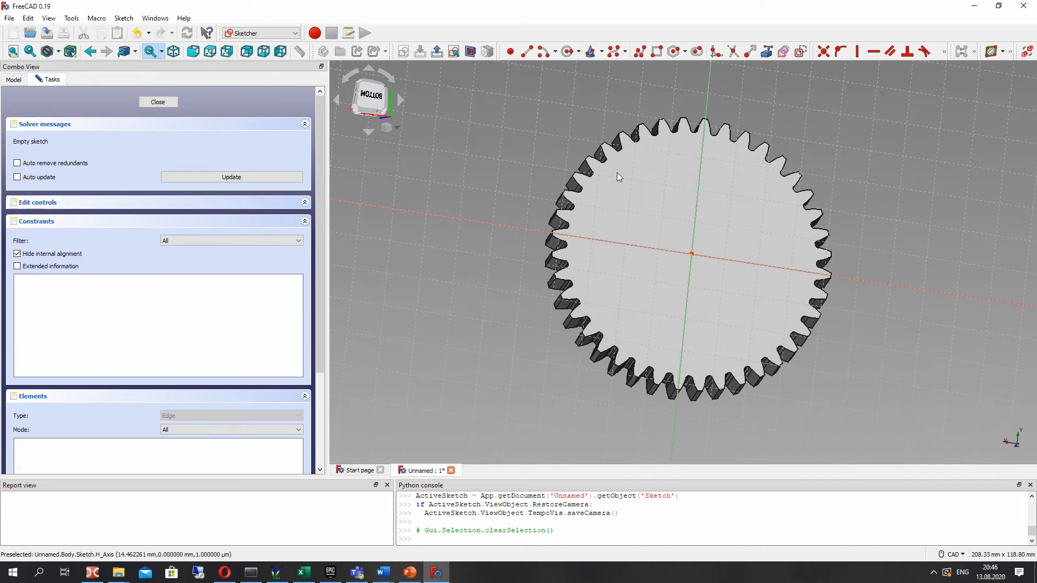
Step: Sketch a circle with a radius of about 12 mm centred on the origin
click(568, 53)
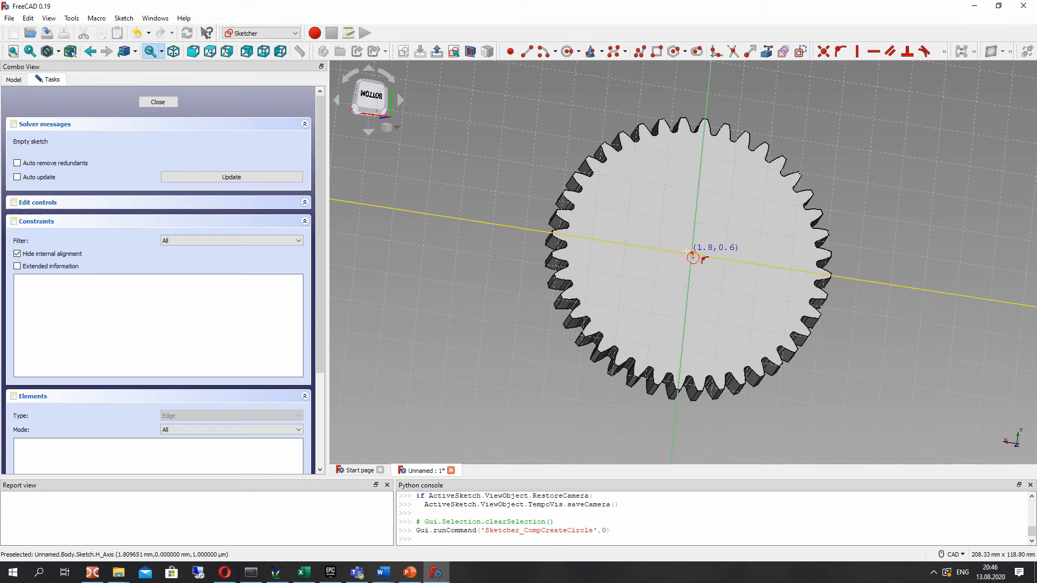
click(693, 254)
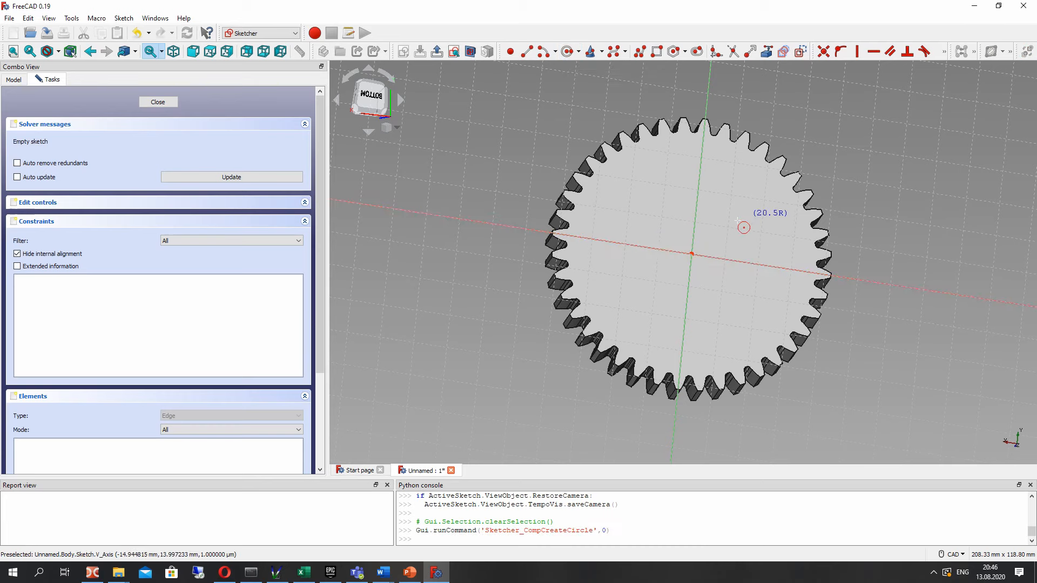
click(728, 237)
mouse_move(728, 237)
middle_down()
mouse_move(619, 235)
mouse_move(600, 216)
middle_up()
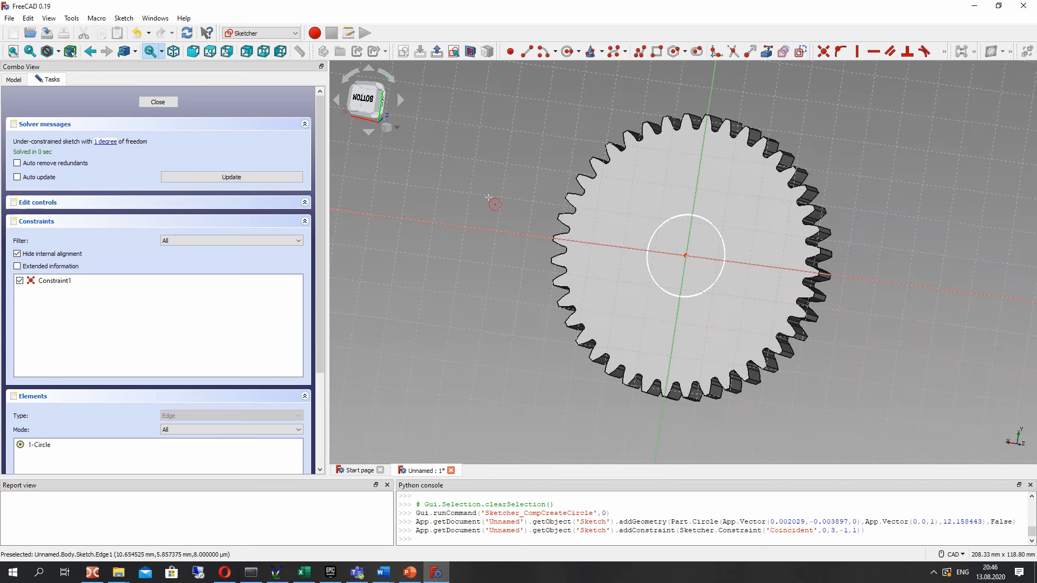
Step: Constrain the circle's radius to 10 mm and close the sketch
click(944, 51)
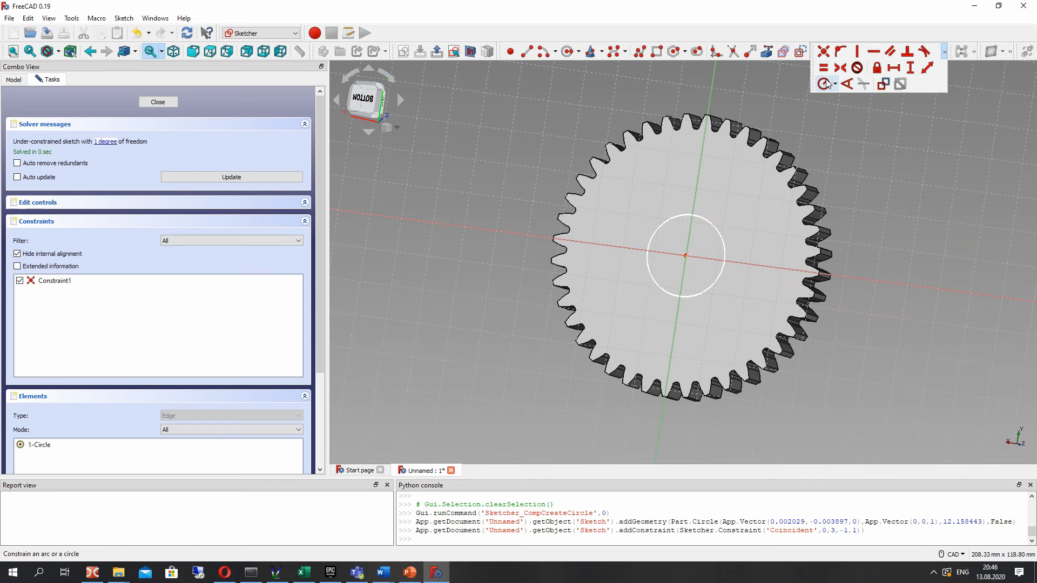
click(926, 67)
click(714, 226)
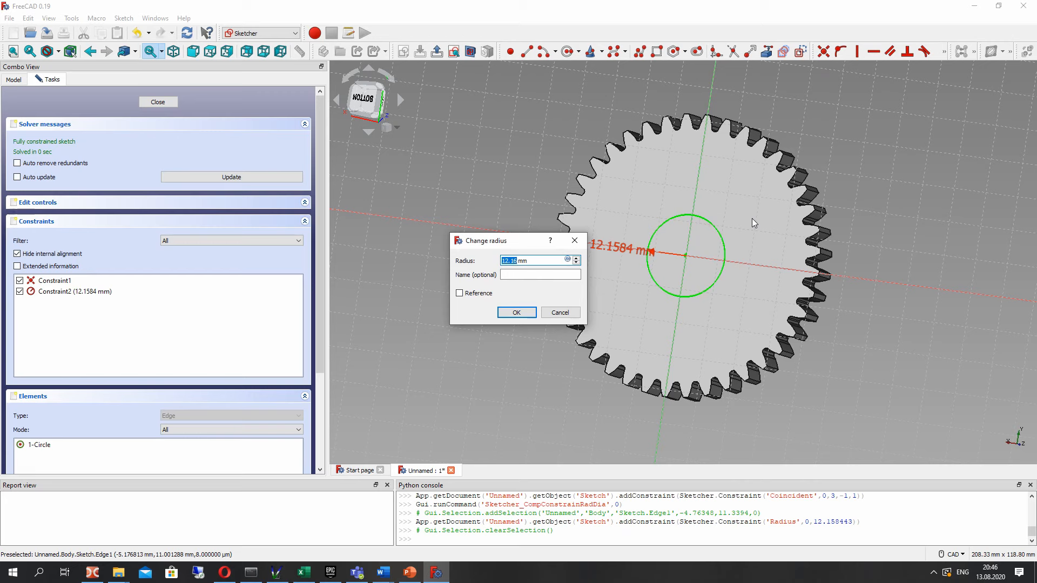
text(10)
key(Return)
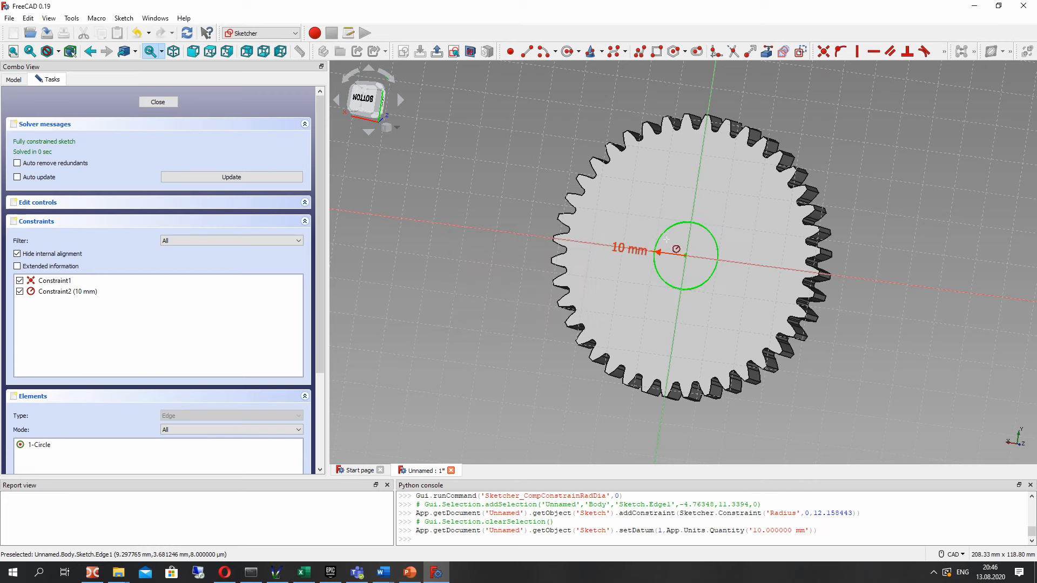
click(158, 102)
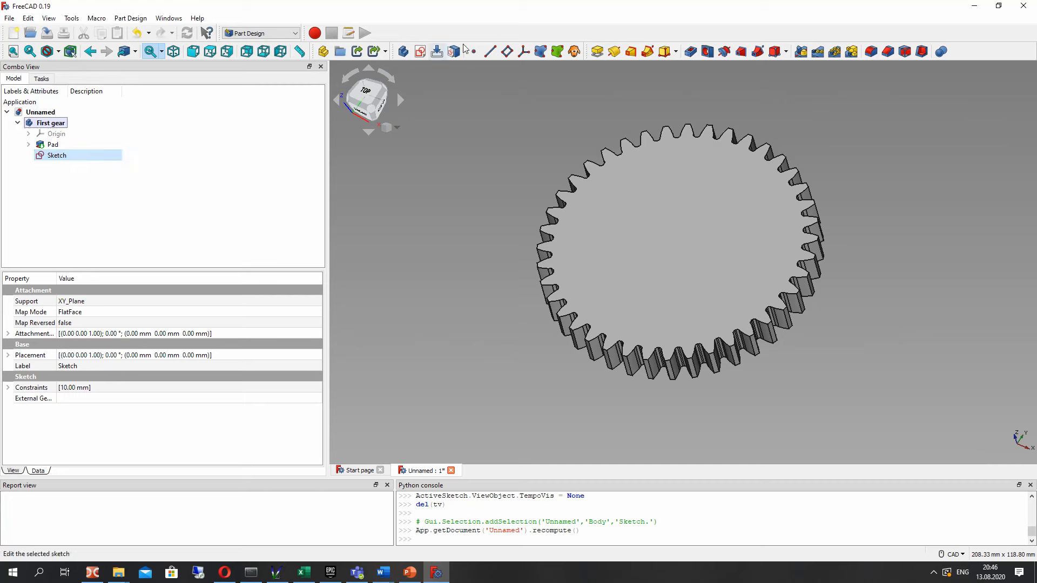
Step: Pocket the circle sketch through the gear with a length of 10 mm in the reversed direction
click(54, 156)
click(691, 52)
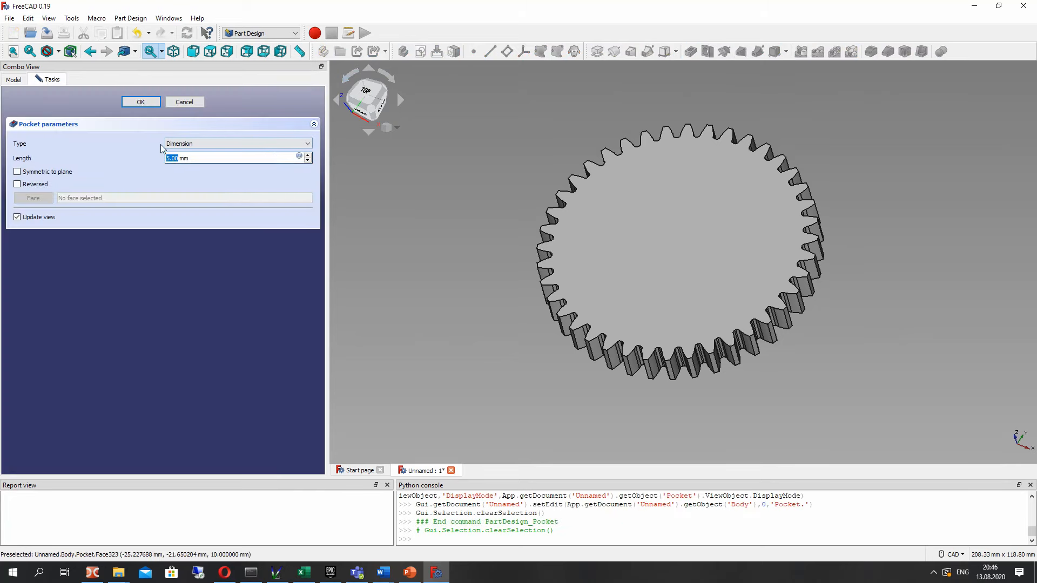
click(18, 185)
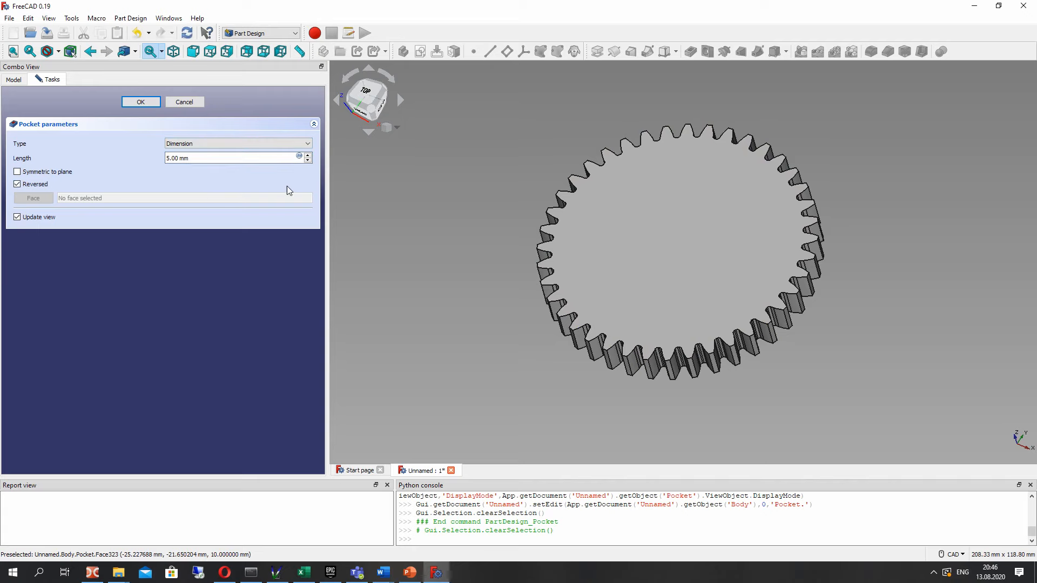
middle_drag(483, 236, 697, 172)
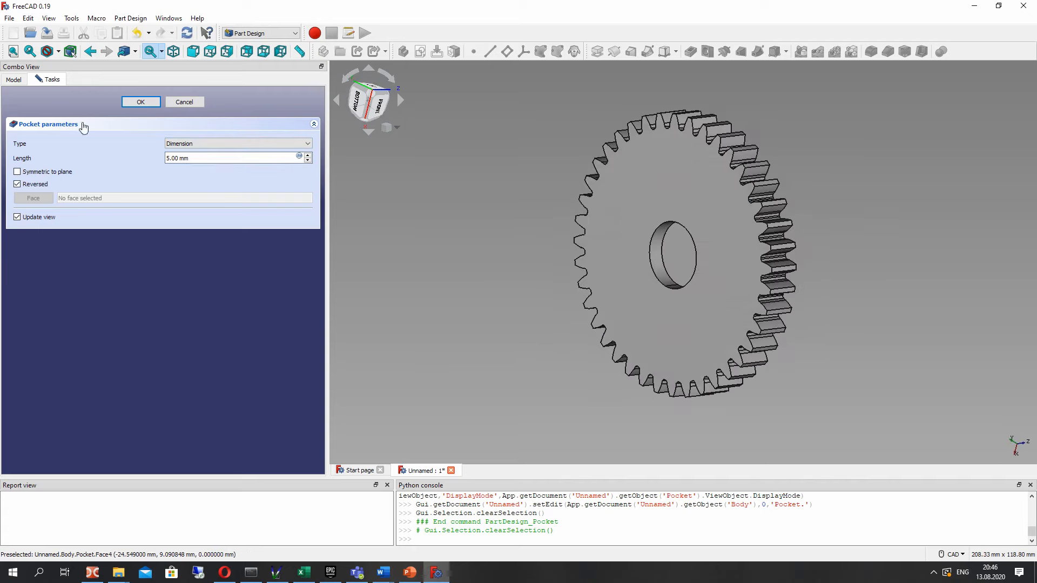
click(17, 185)
click(18, 184)
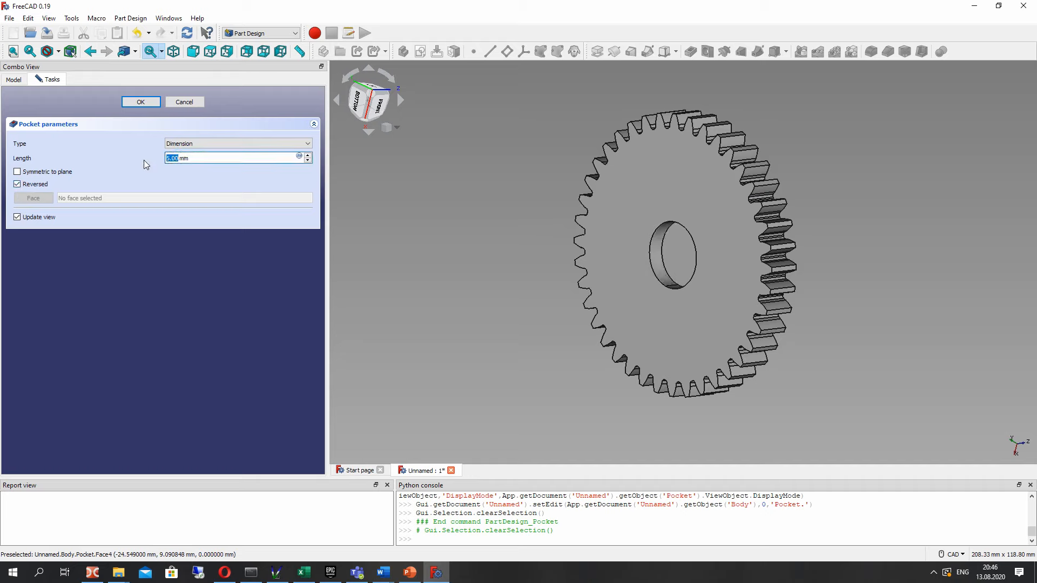
text(10)
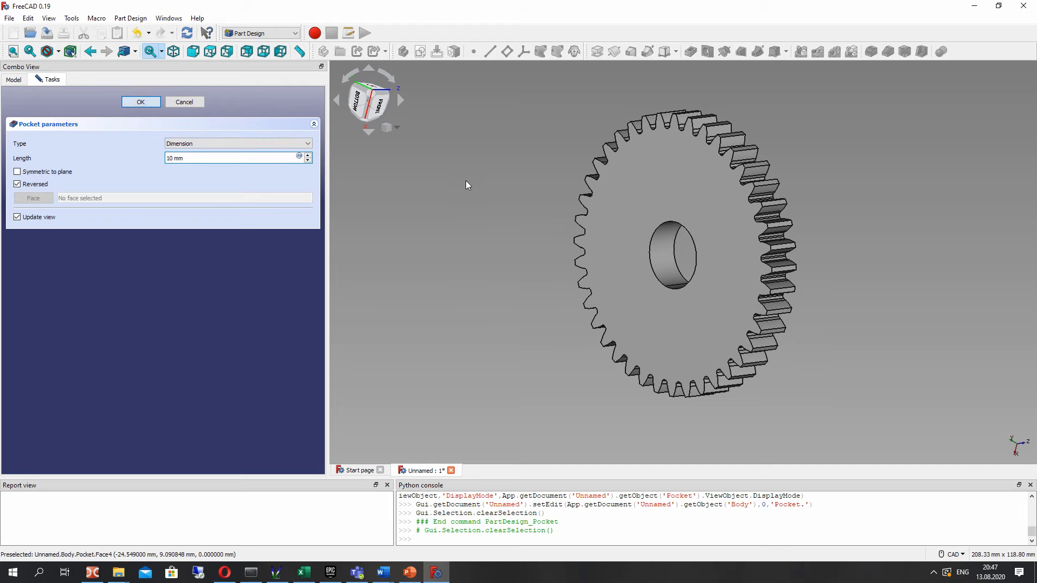
middle_drag(543, 251, 984, 243)
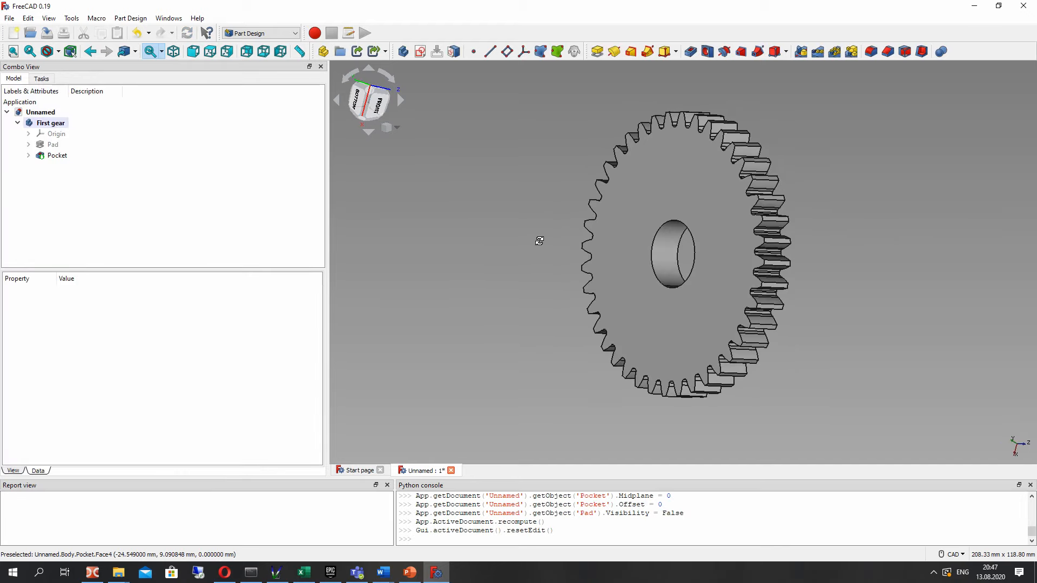
Step: Create a new body in the document and rename it Second gear
click(17, 123)
middle_drag(511, 193, 452, 257)
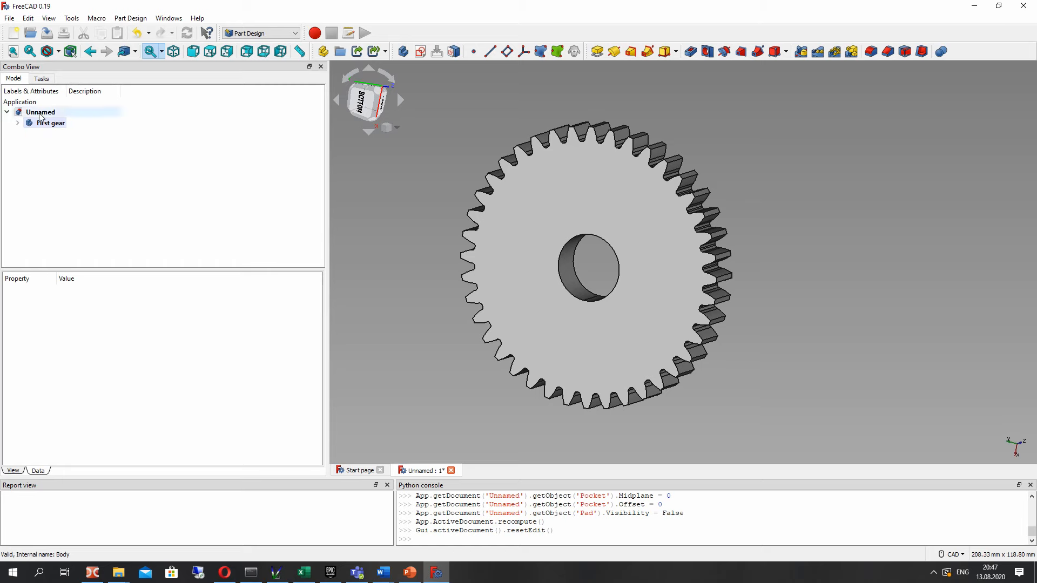
click(403, 51)
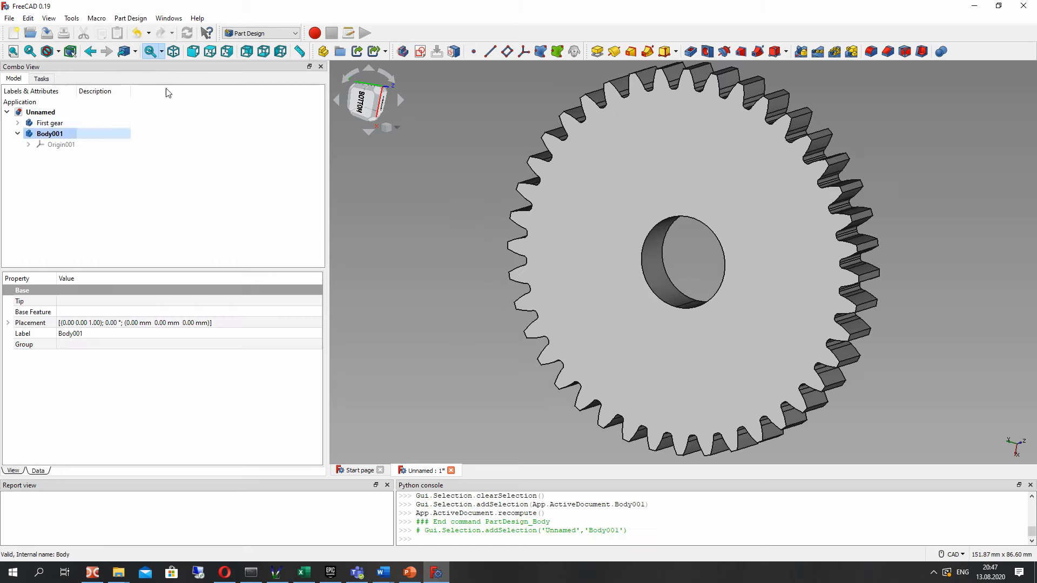
right_click(50, 134)
click(83, 320)
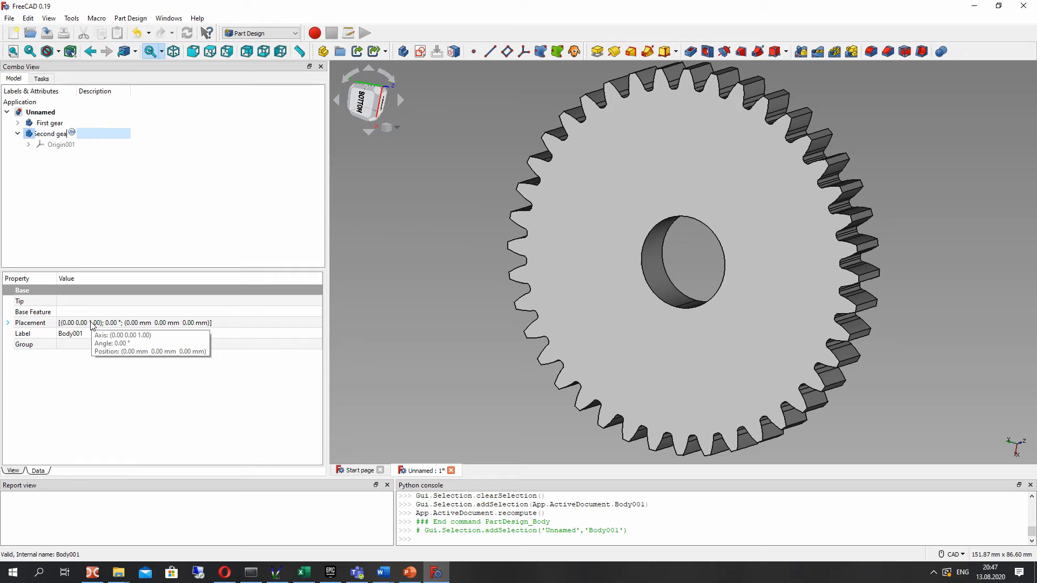
text(Second gear)
key(Return)
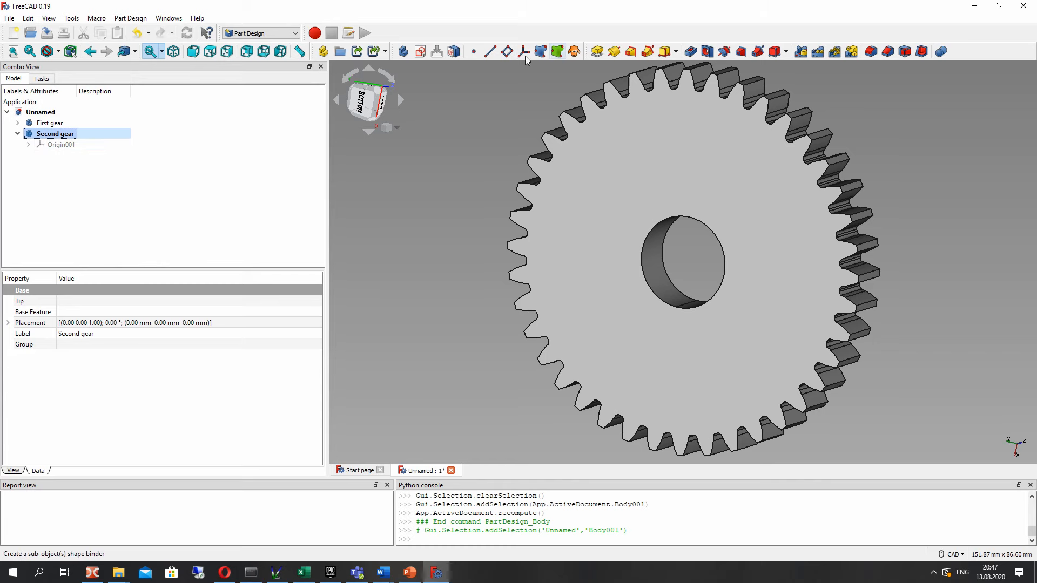
Step: Add an involute gear profile with 20 teeth and a 2 mm module to the Second gear body
click(130, 17)
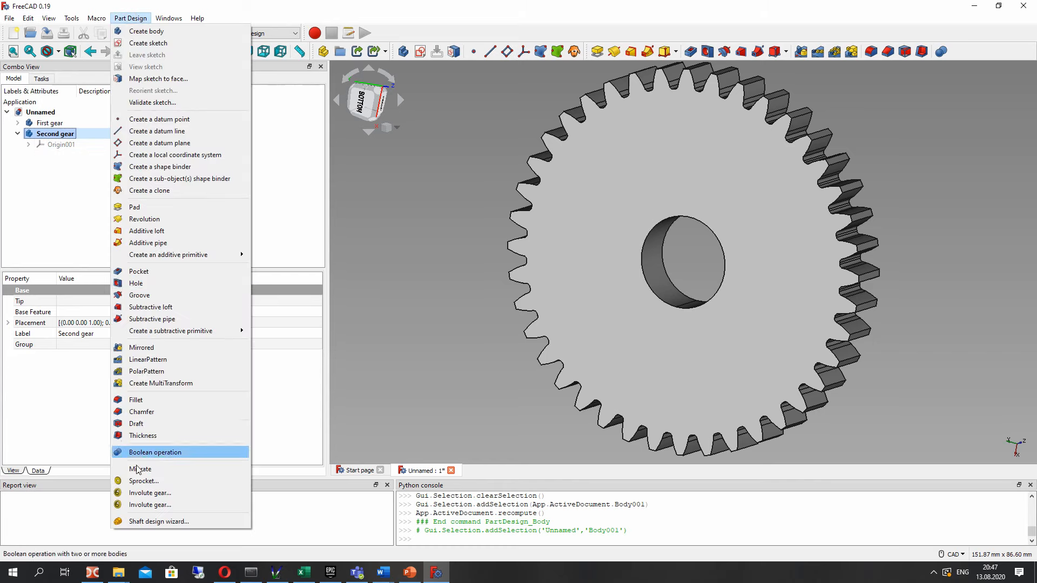
click(142, 495)
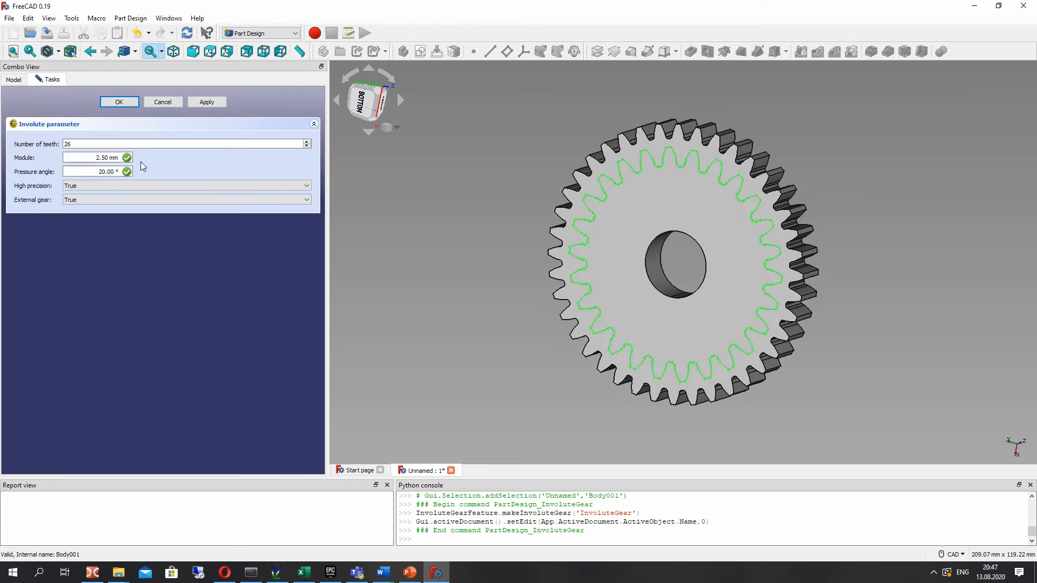
drag(73, 143, 53, 141)
text(20)
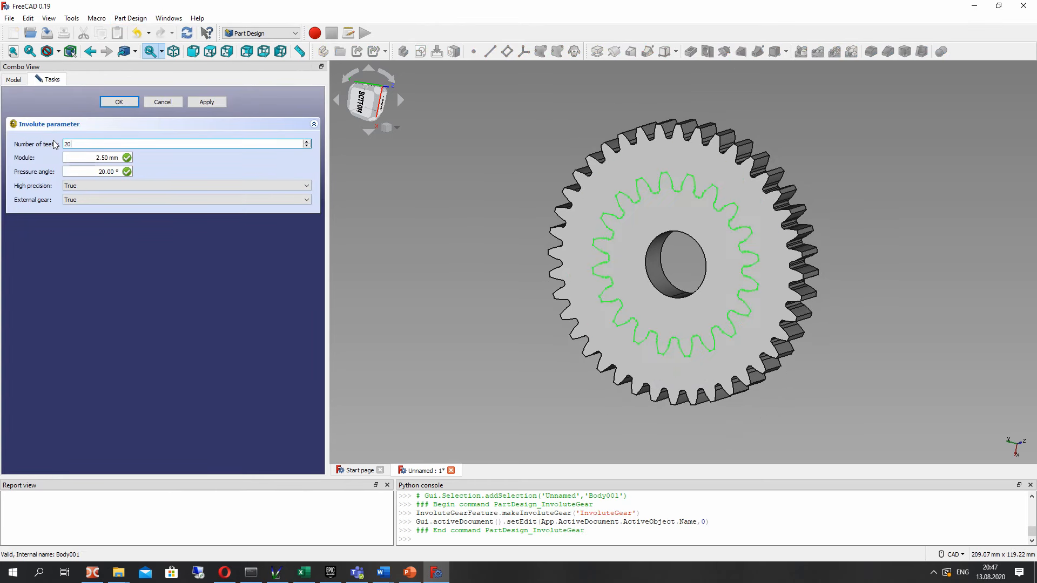
click(105, 157)
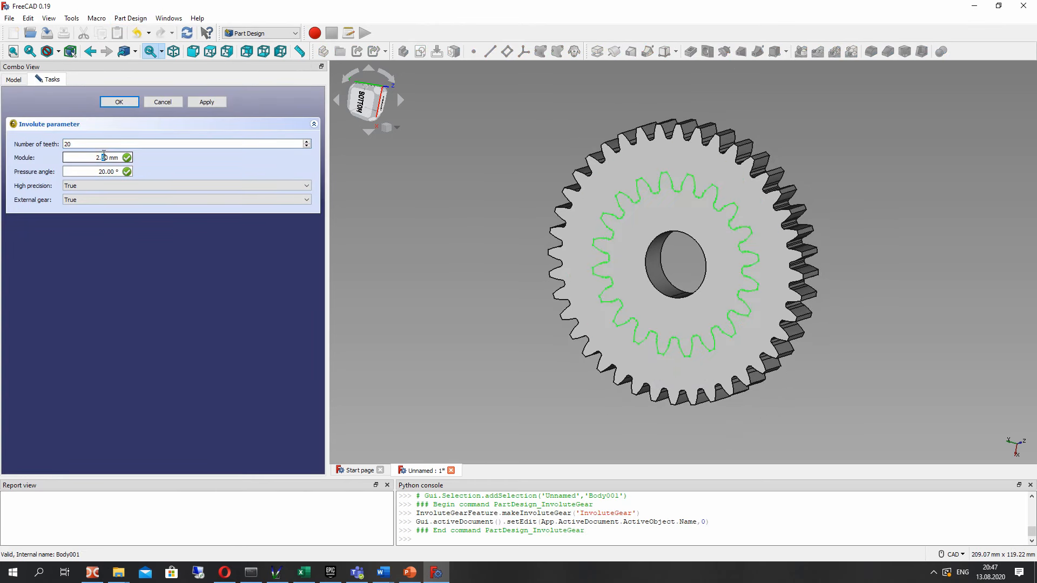
text(0)
click(112, 100)
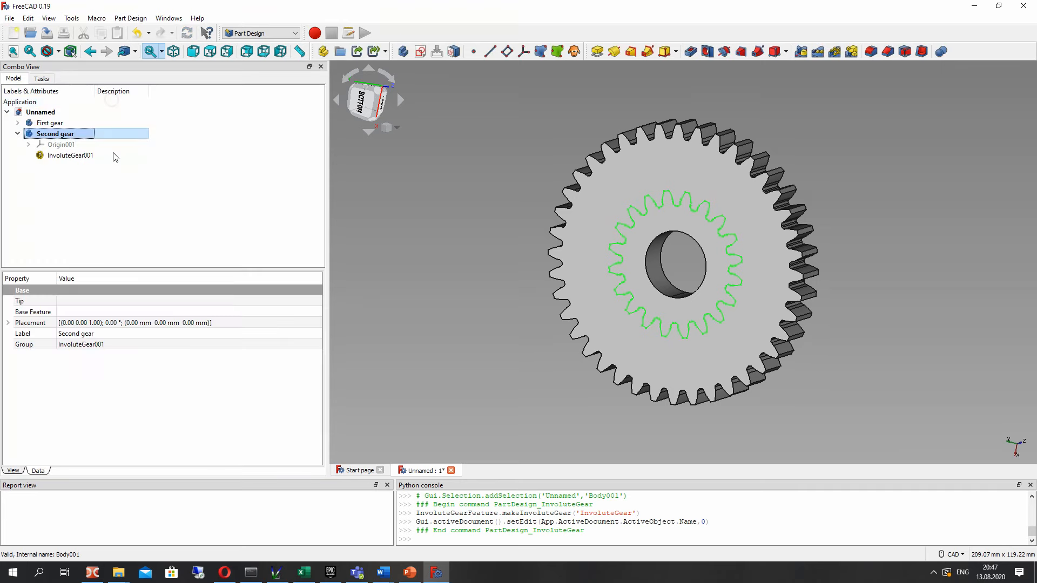
Step: Pad the second gear's involute profile to a length of 10 mm
click(69, 156)
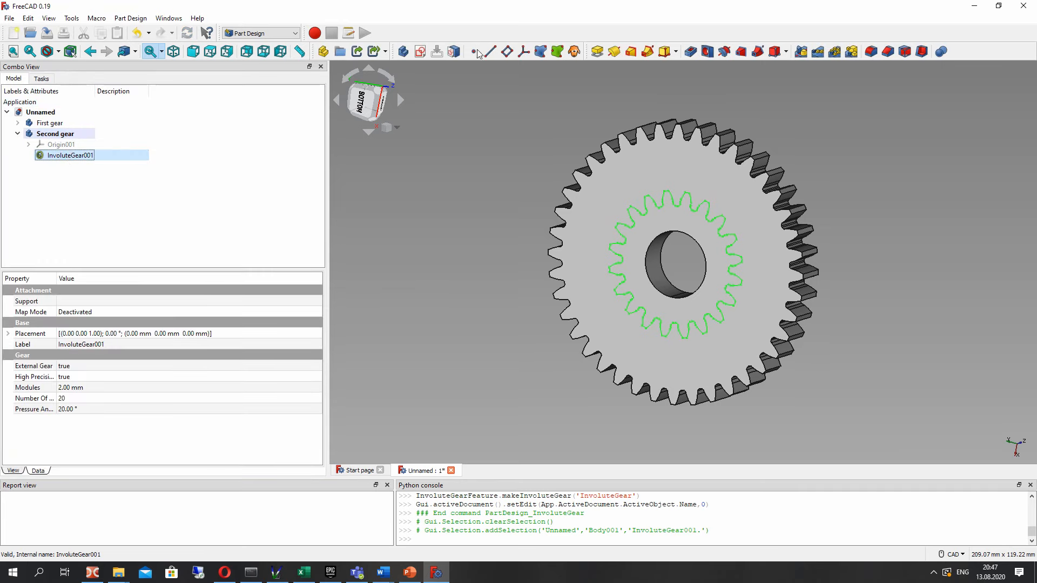
click(597, 51)
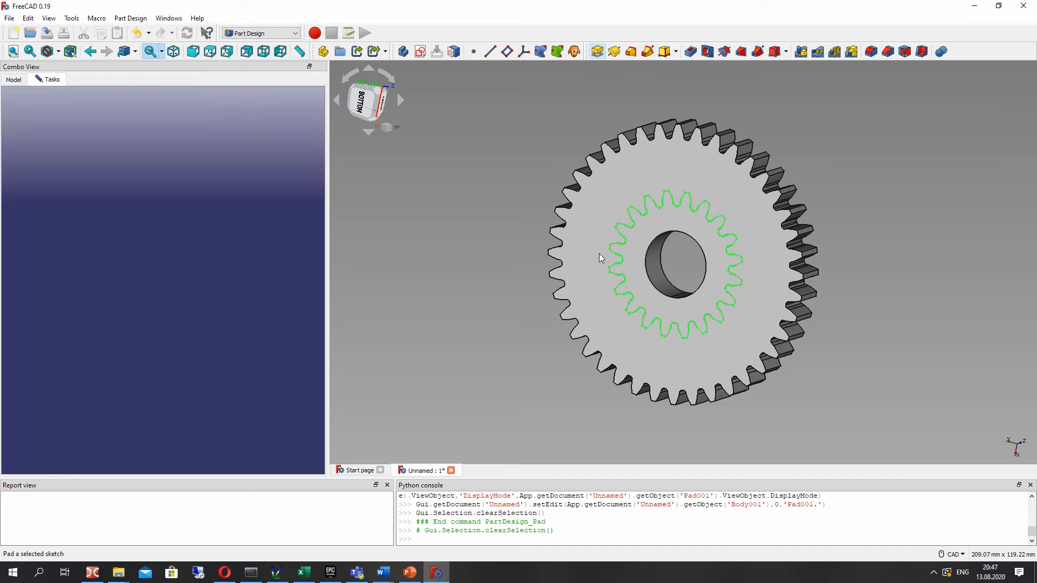
middle_drag(483, 264, 485, 207)
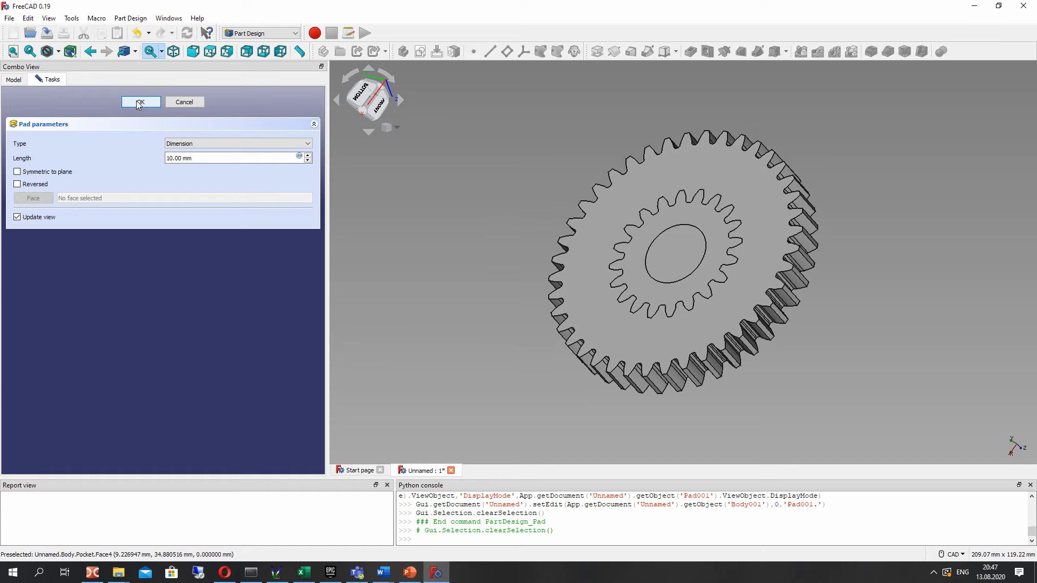
Step: Examine the Second gear body's view and placement properties, including its position coordinates
click(55, 157)
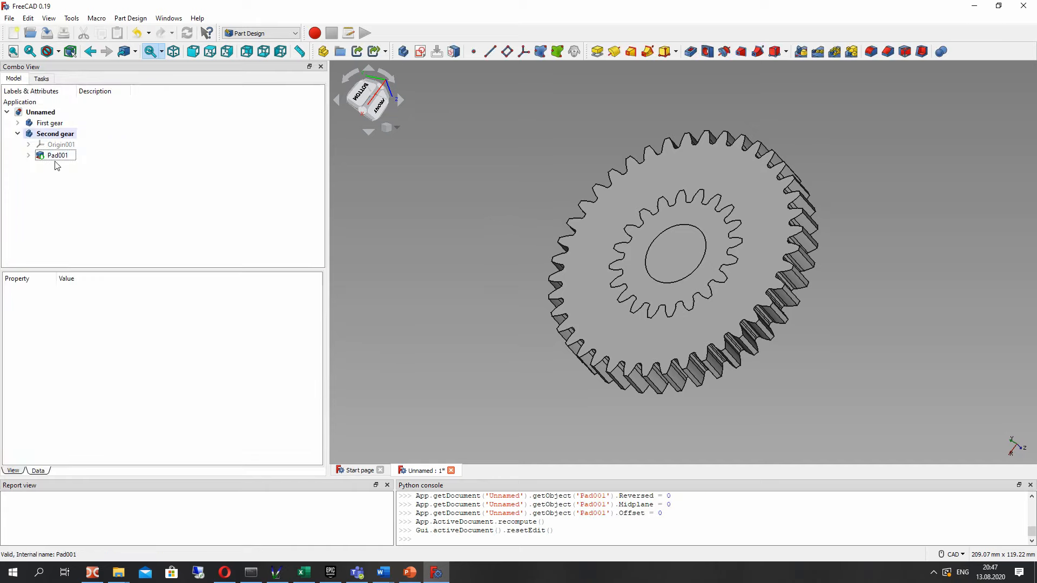
click(55, 134)
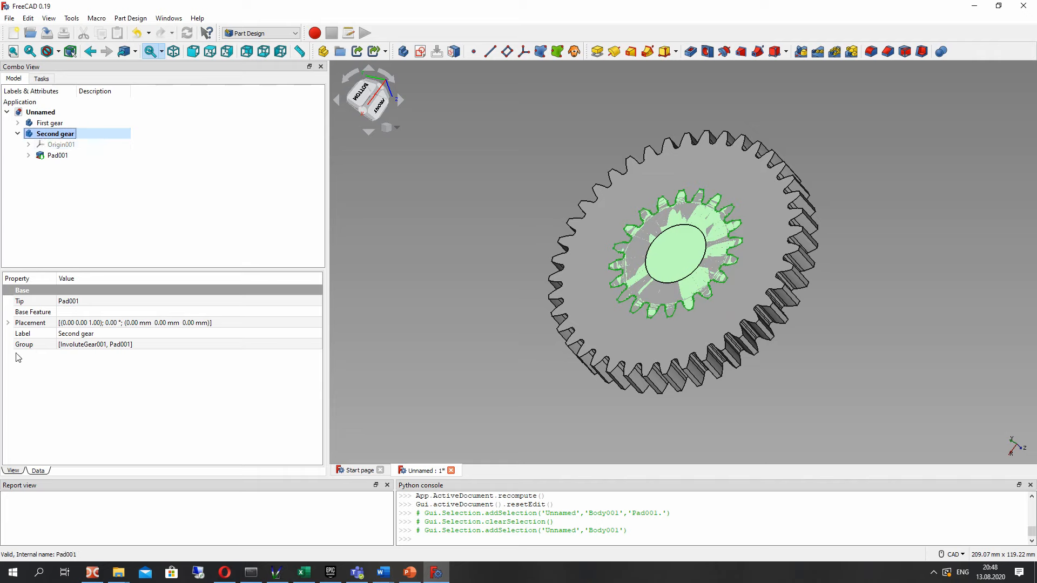
click(20, 471)
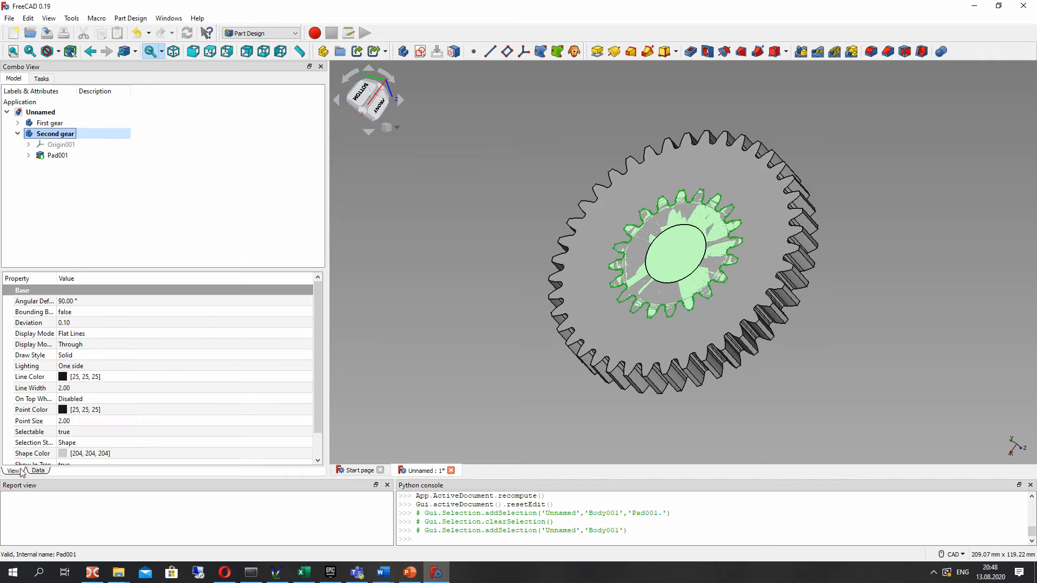
click(38, 470)
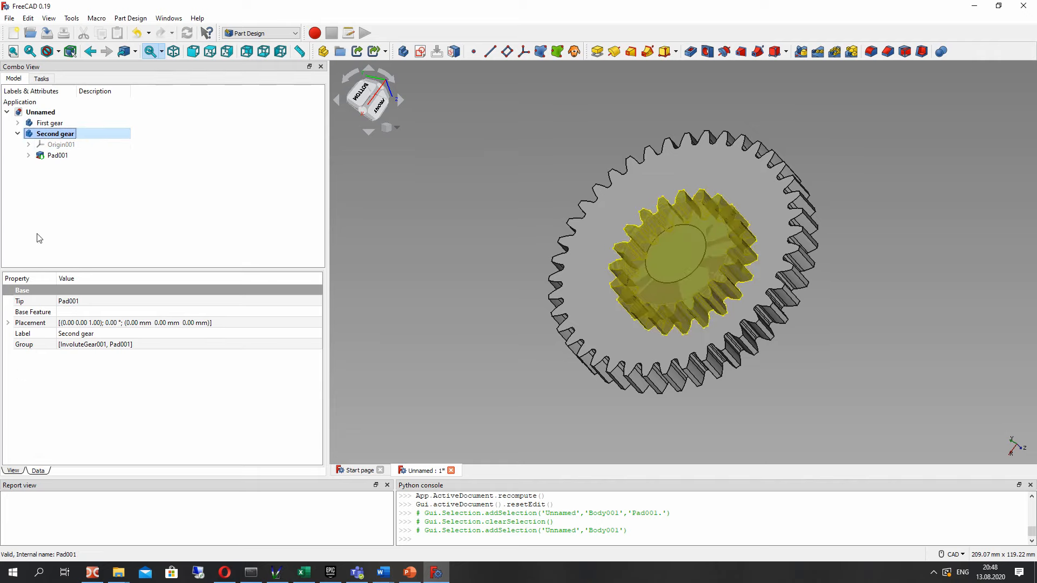
click(12, 323)
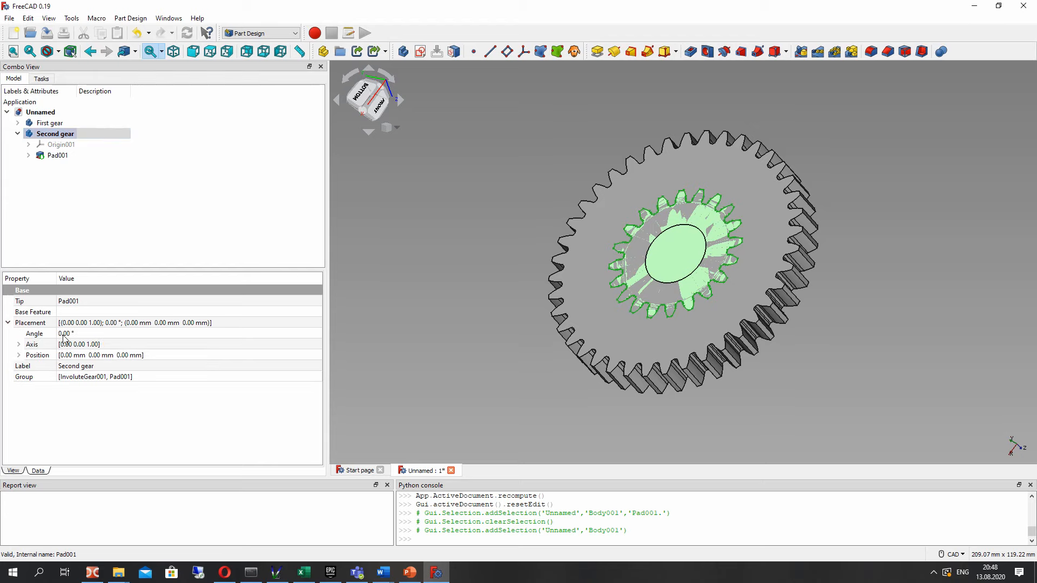
click(19, 355)
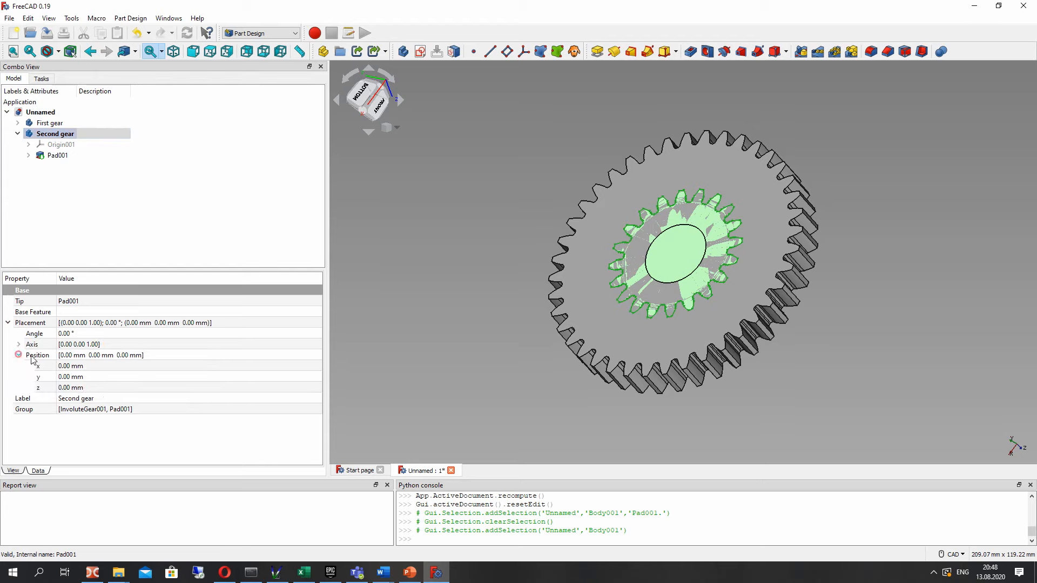
click(65, 368)
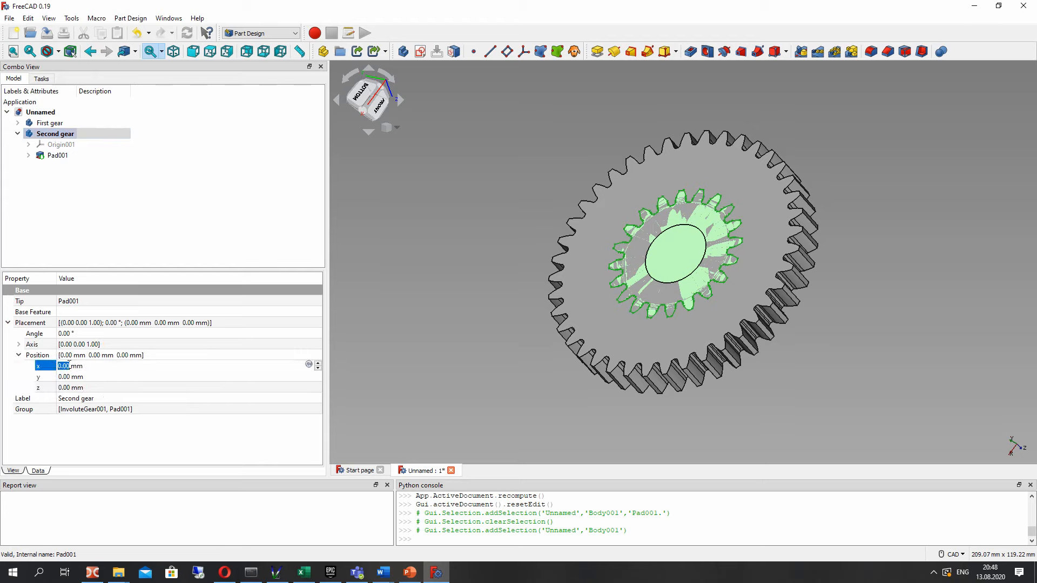
click(90, 431)
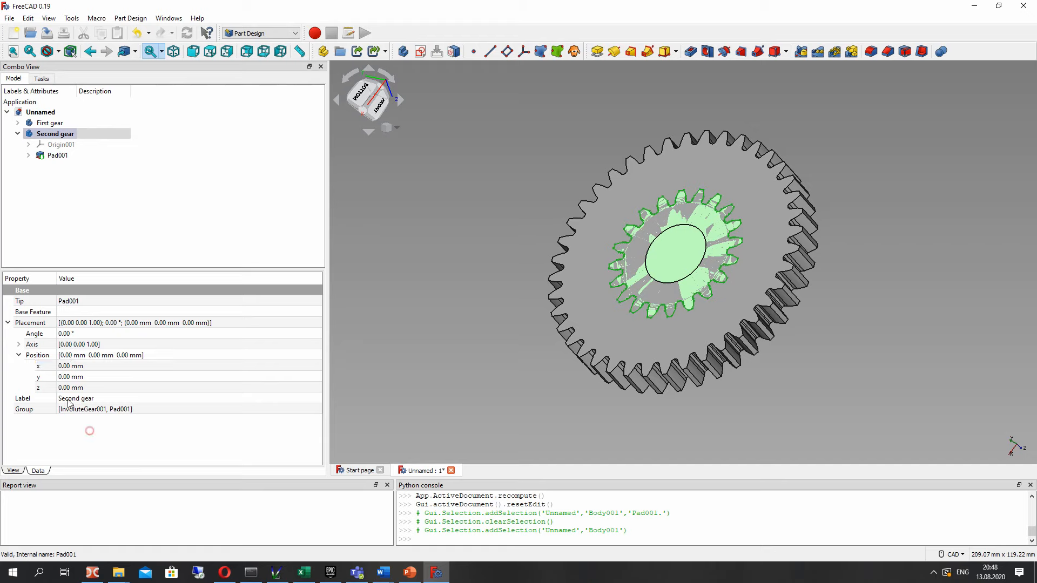
click(8, 321)
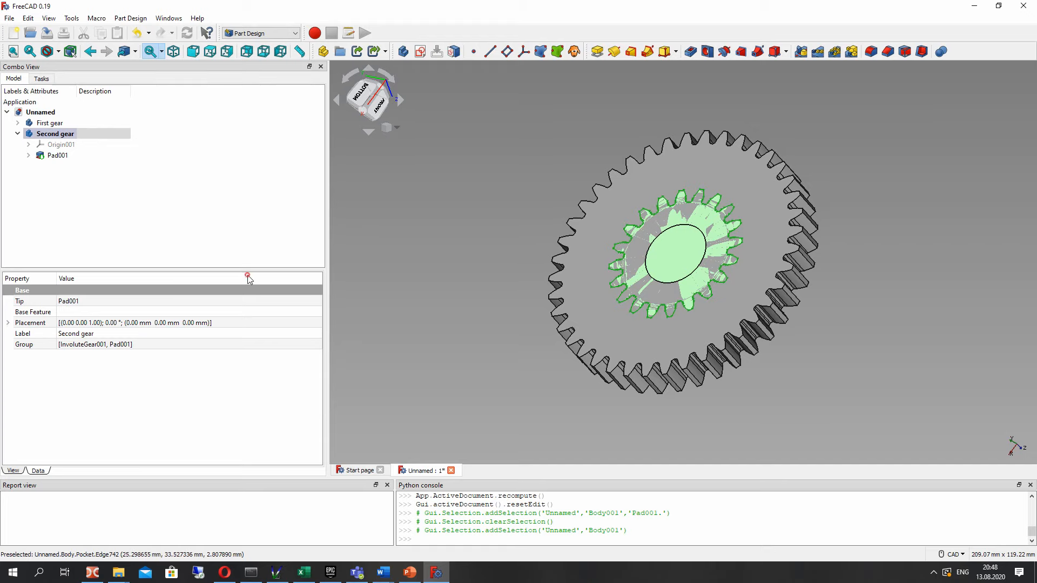
click(462, 274)
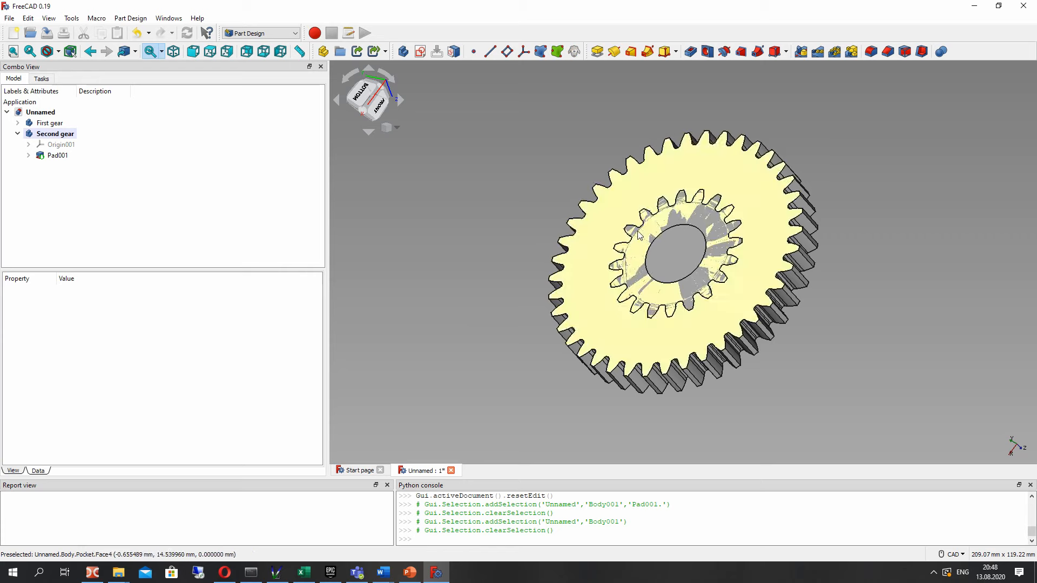
Step: Hide the First gear body so only the second gear is displayed
click(47, 126)
key(space)
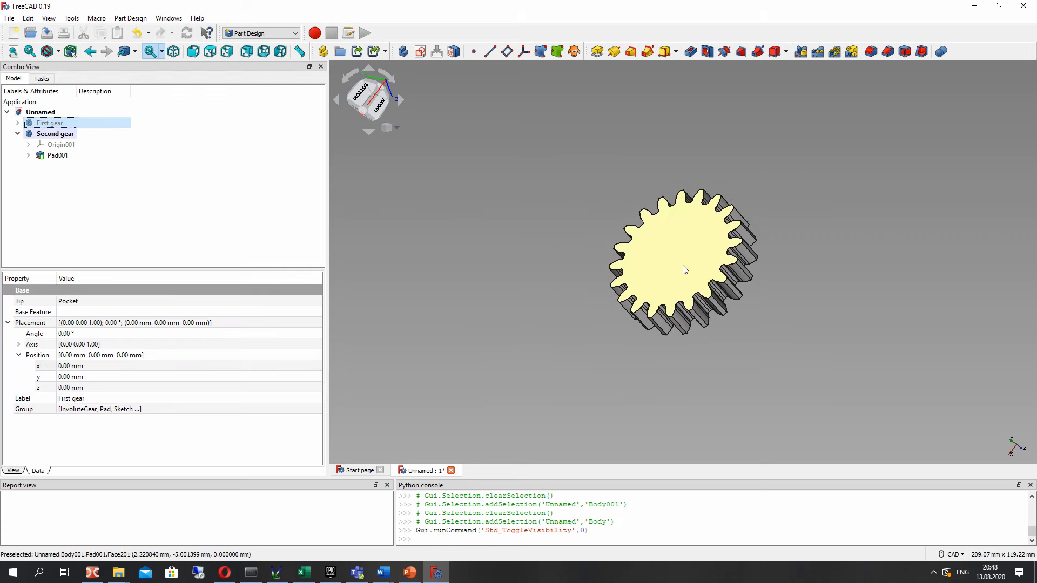
click(502, 224)
Step: Start a new sketch on the XY plane of the Second gear body
click(54, 134)
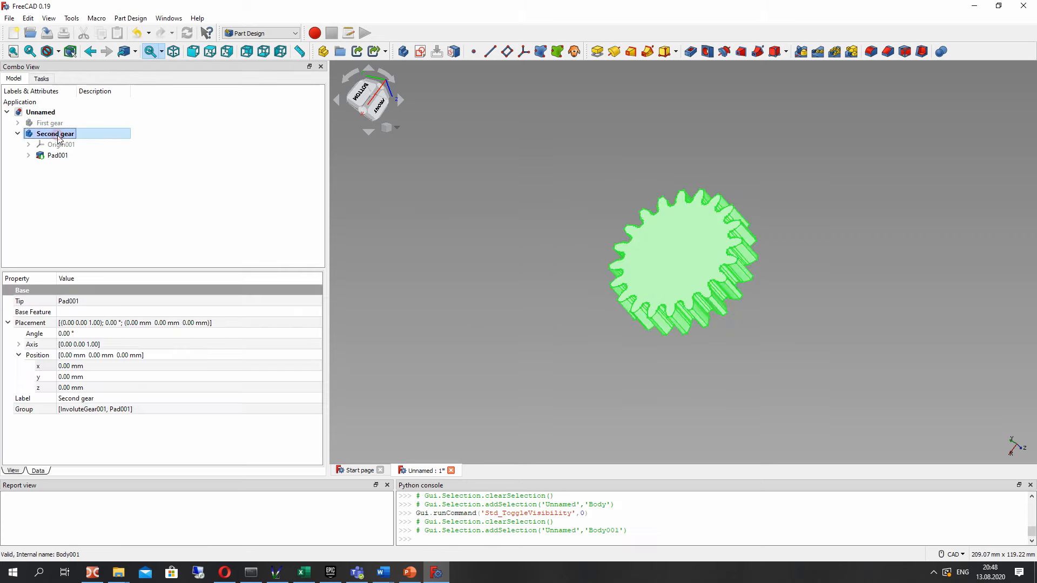
click(414, 56)
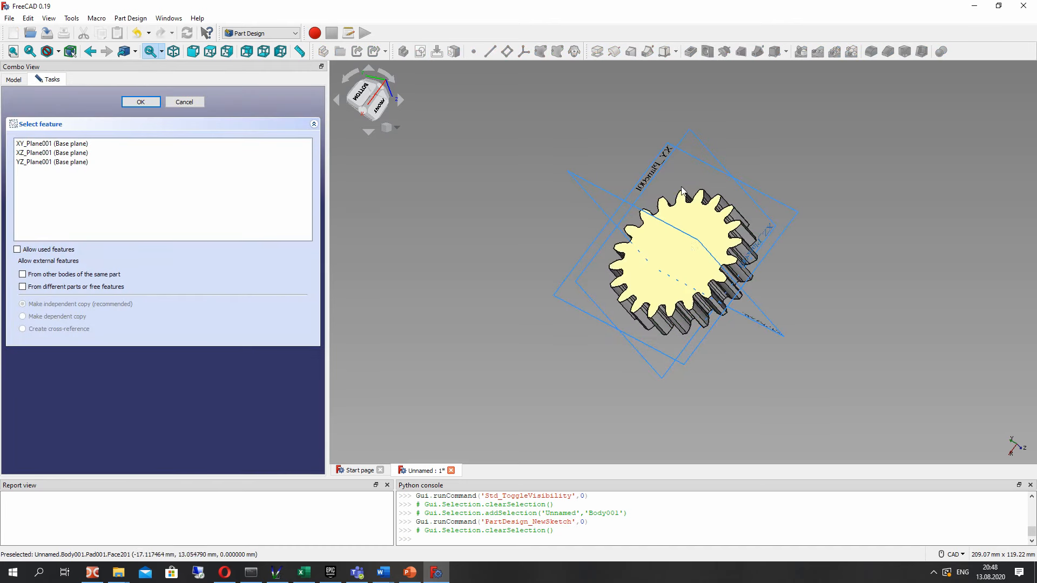
click(49, 144)
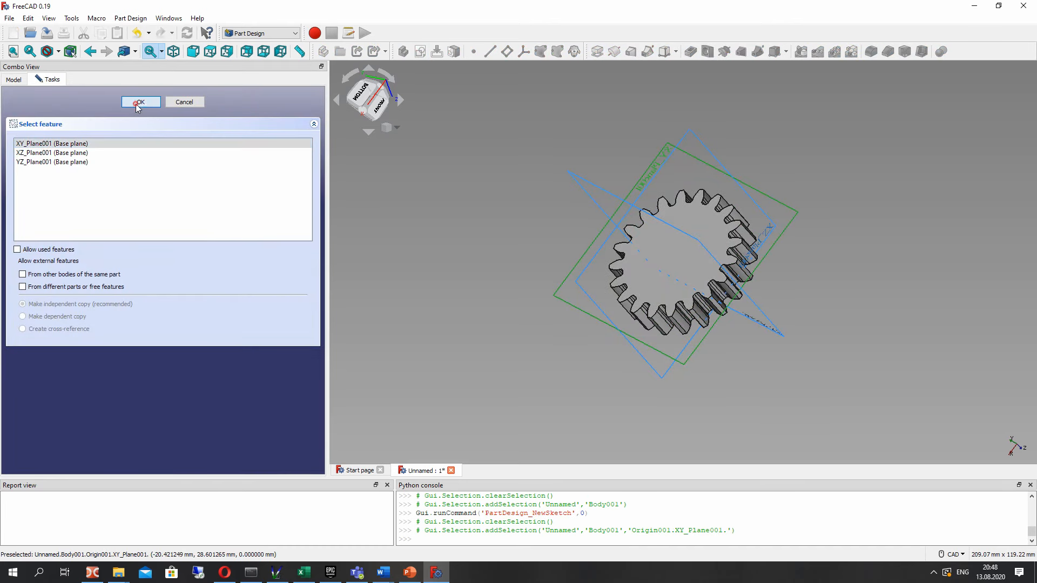
click(140, 102)
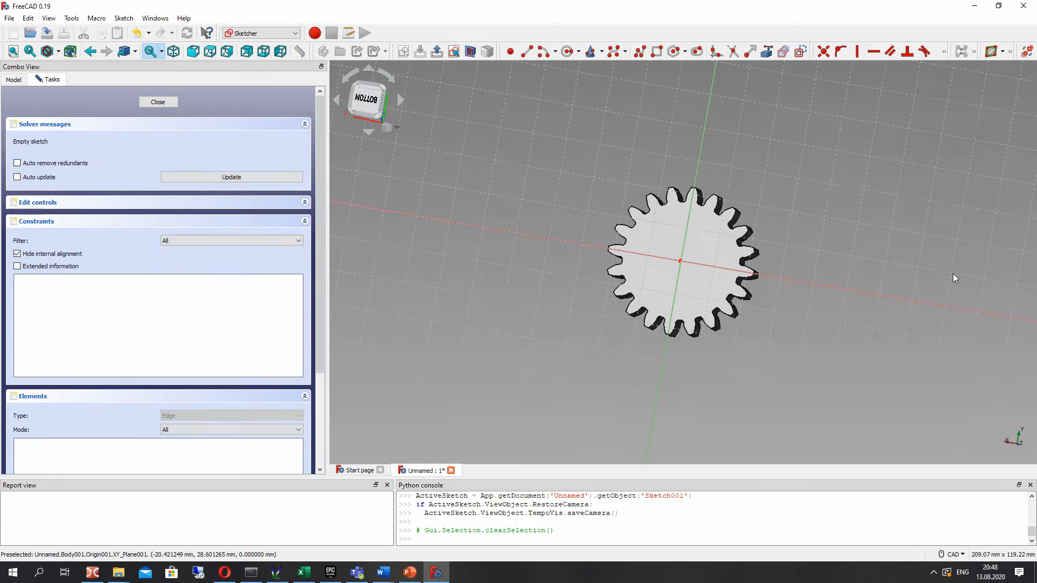
Step: Sketch a circle with a radius of about 10.2 mm centred on the second gear's origin
click(569, 53)
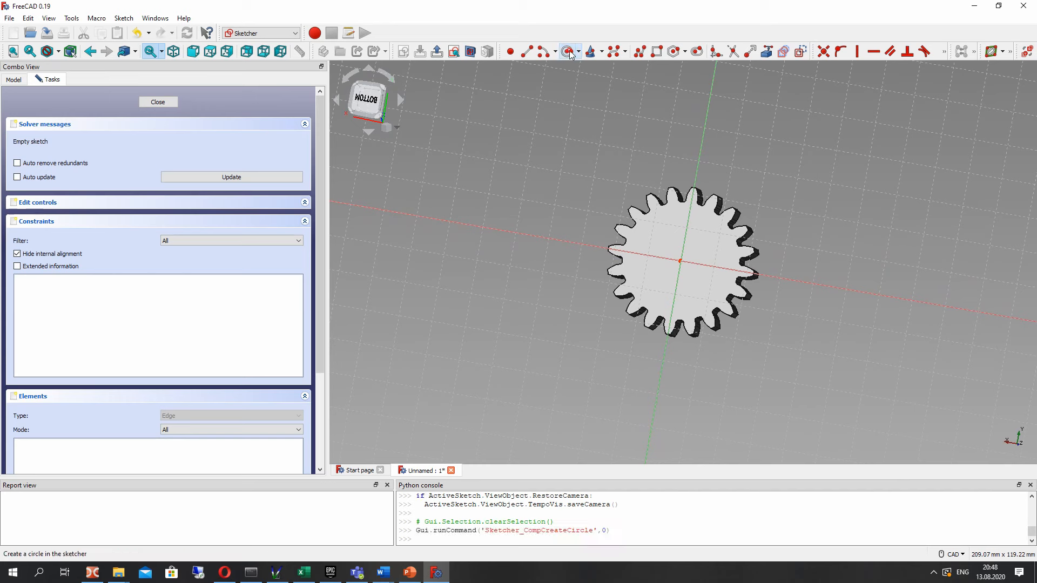
click(680, 262)
click(663, 232)
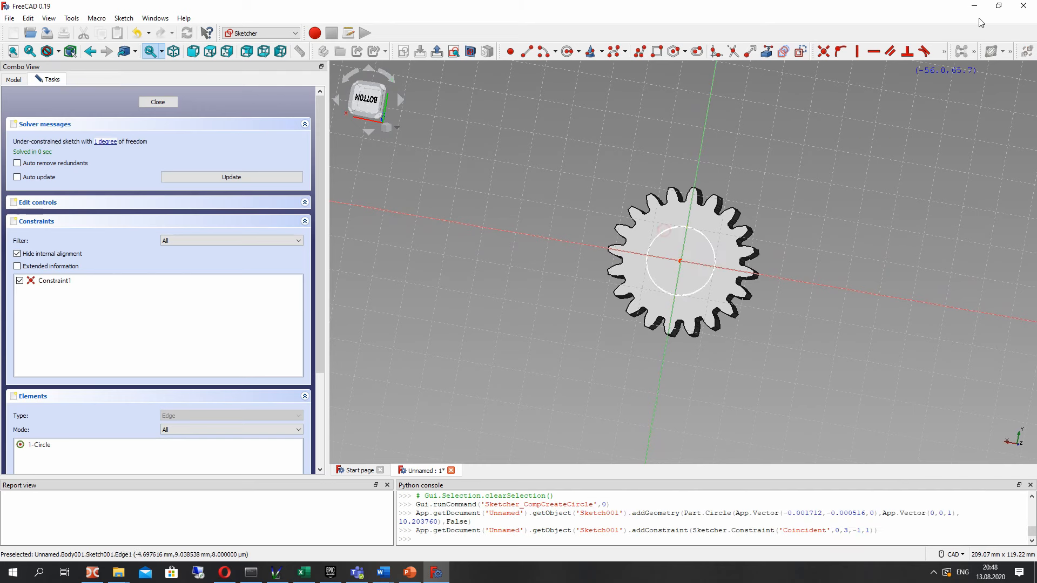
Step: Constrain the second gear's circle to a 10 mm radius and close the sketch
click(946, 51)
click(827, 84)
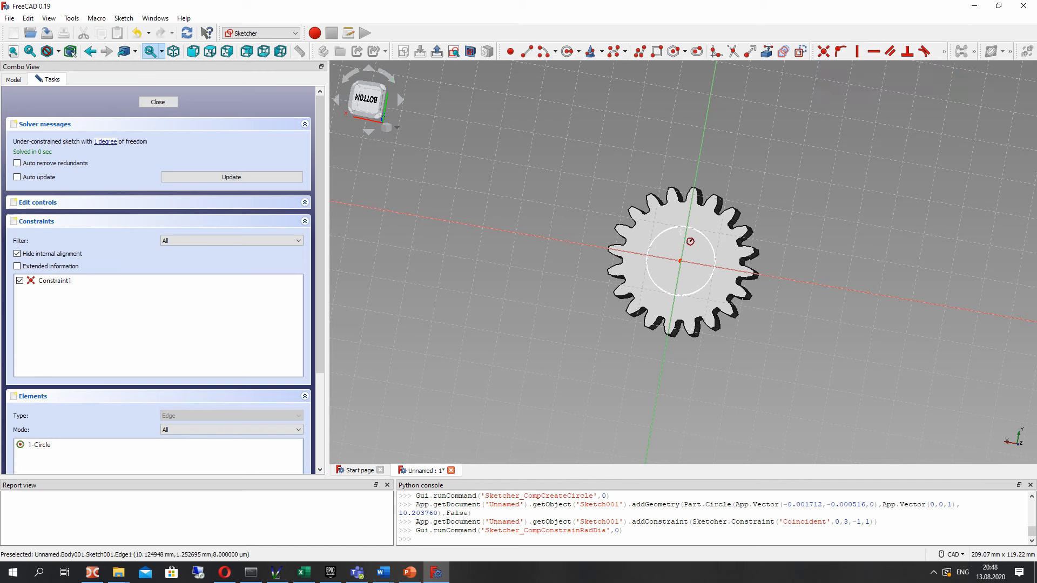
click(706, 239)
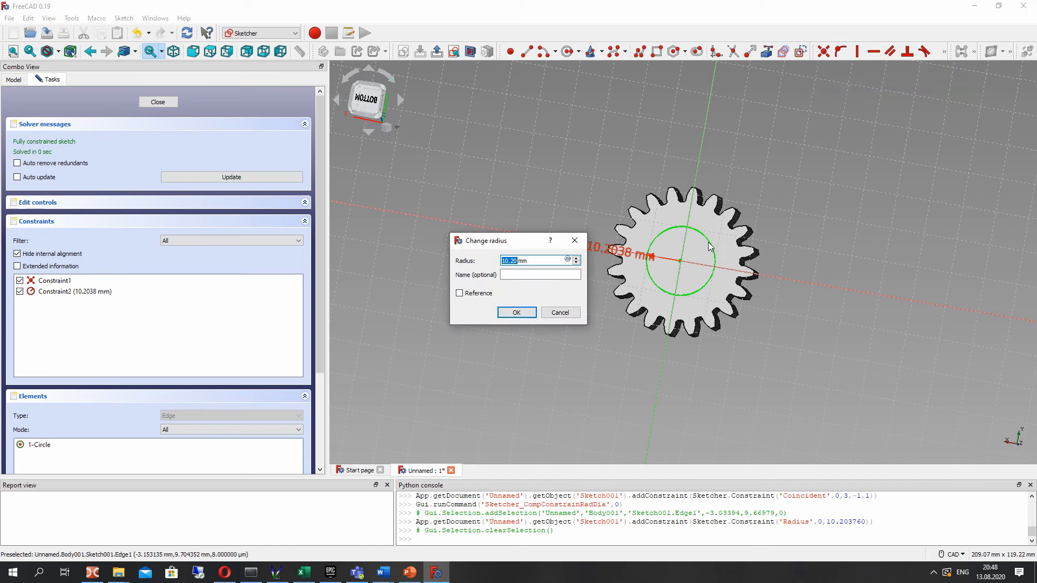
key(Return)
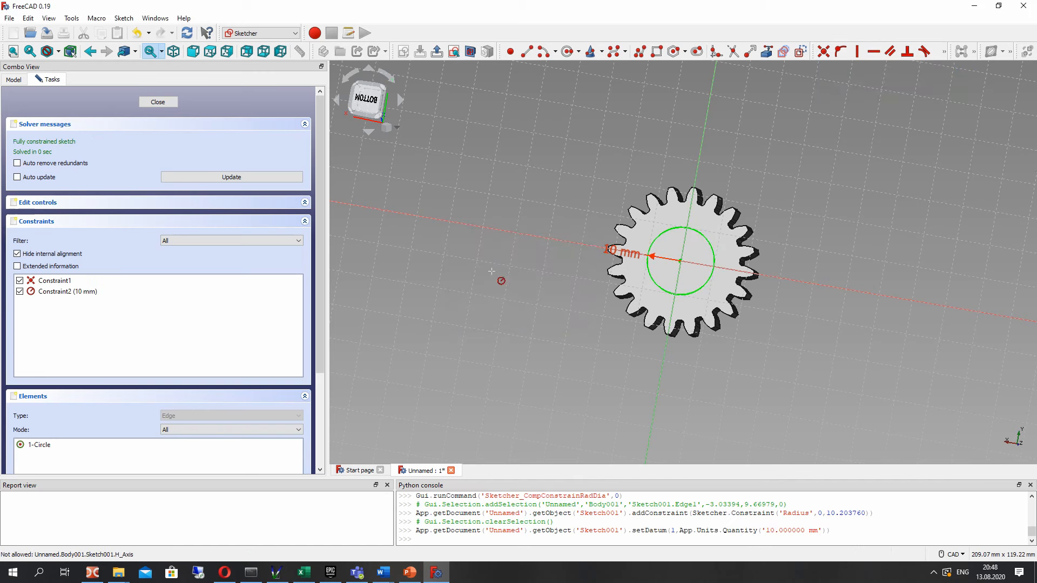
click(157, 102)
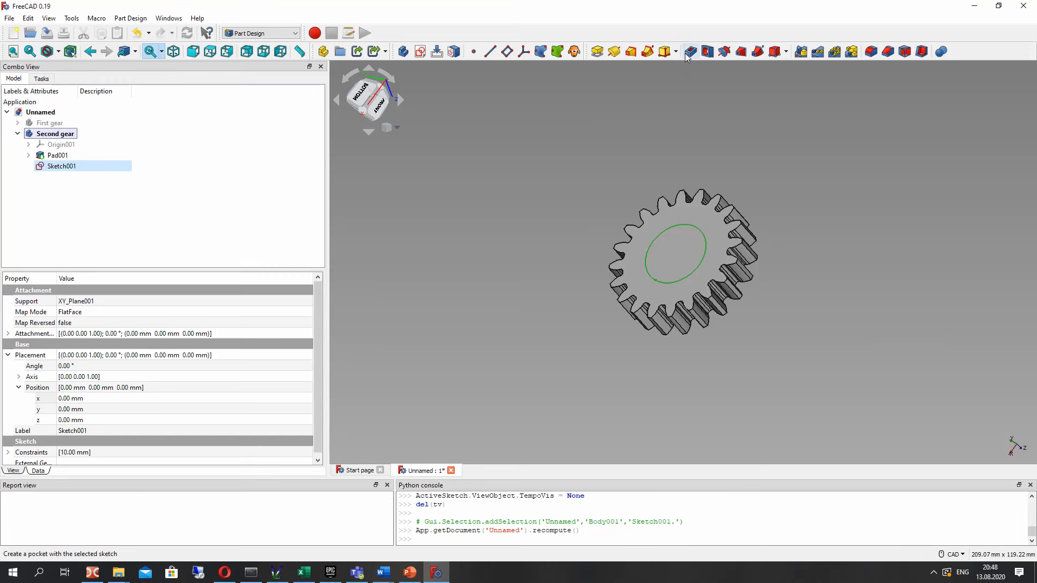
Step: Pocket the second gear's bore circle 10 mm deep in the reversed direction
click(689, 52)
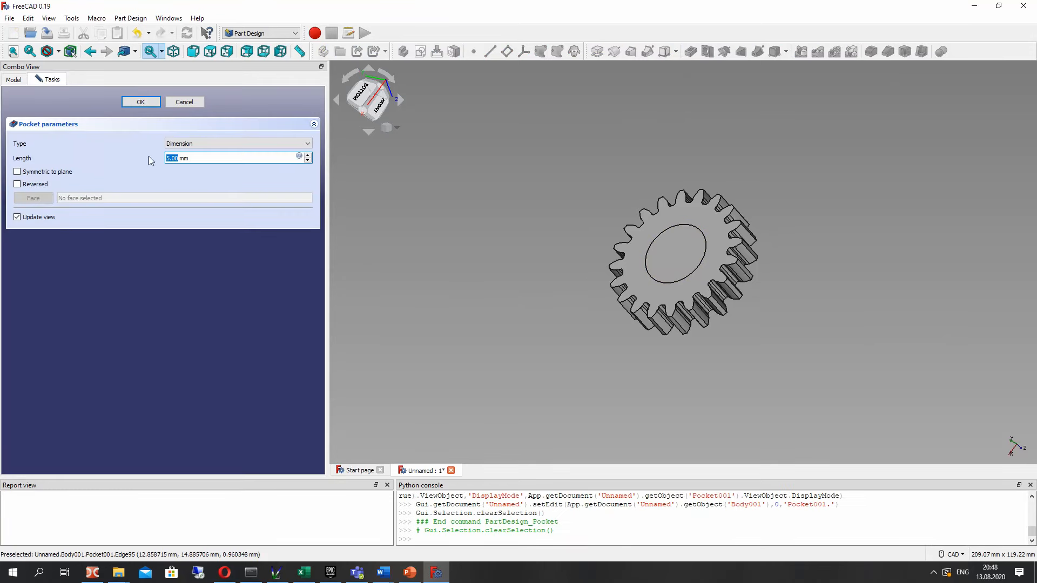
click(17, 185)
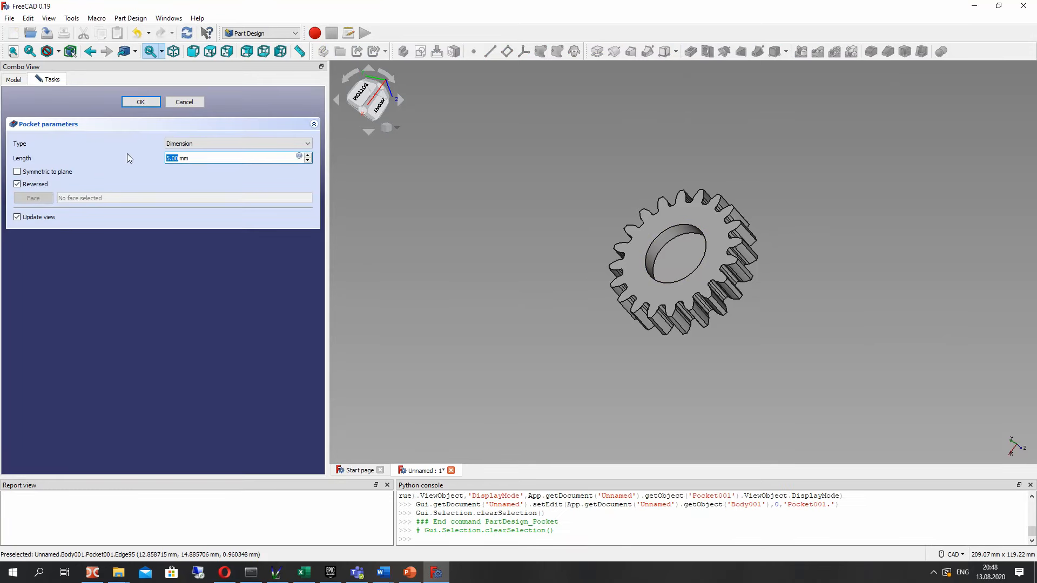
text(10)
click(139, 103)
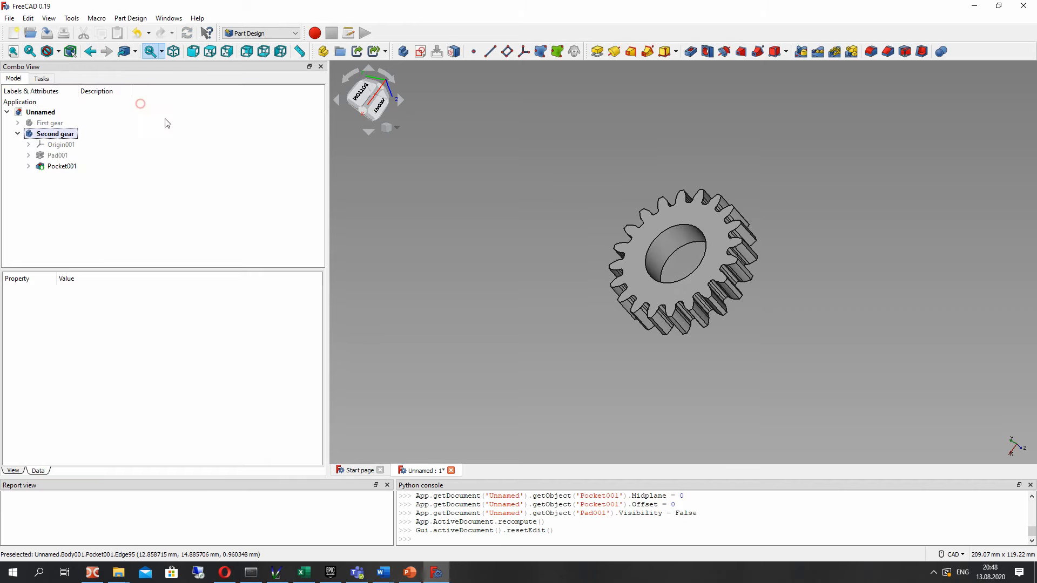
Step: Show the First gear body again and collapse the Second gear body in the model tree
click(56, 144)
click(50, 123)
key(space)
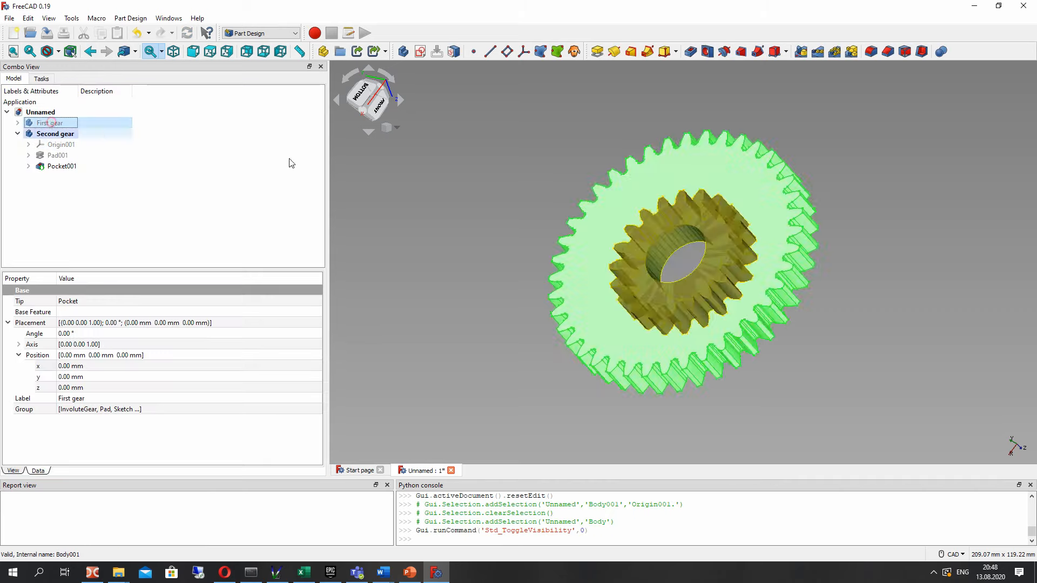
middle_drag(475, 197, 510, 271)
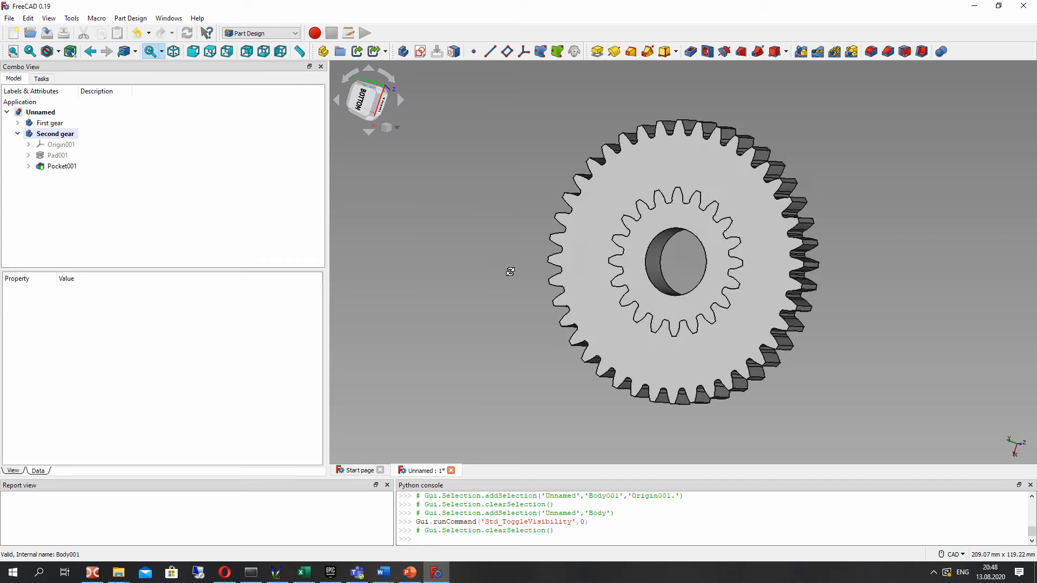
click(18, 133)
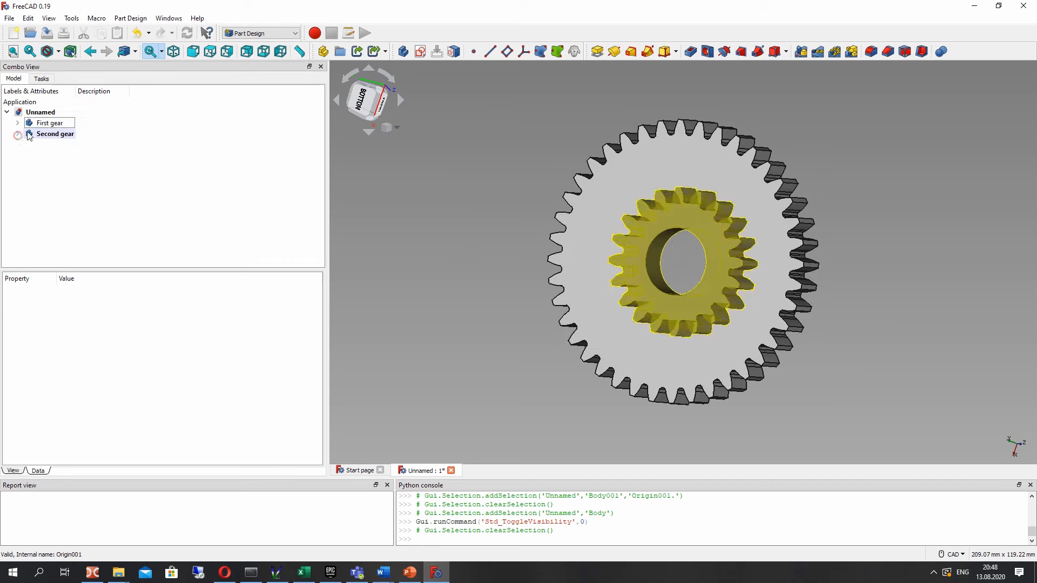
click(50, 123)
click(48, 134)
click(449, 156)
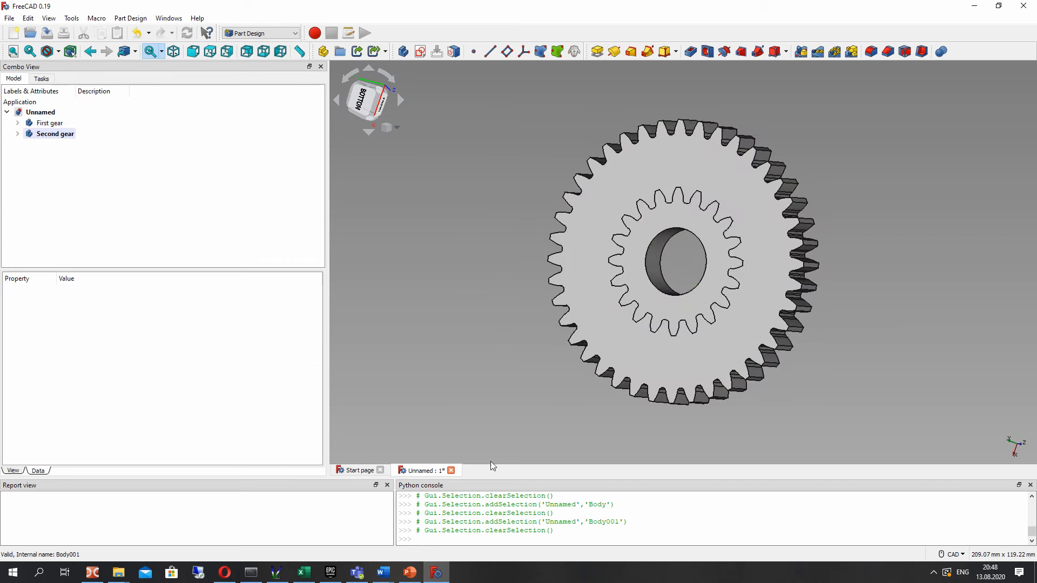
Step: Switch to the Spreadsheet workbench and create a new spreadsheet in the document
click(246, 33)
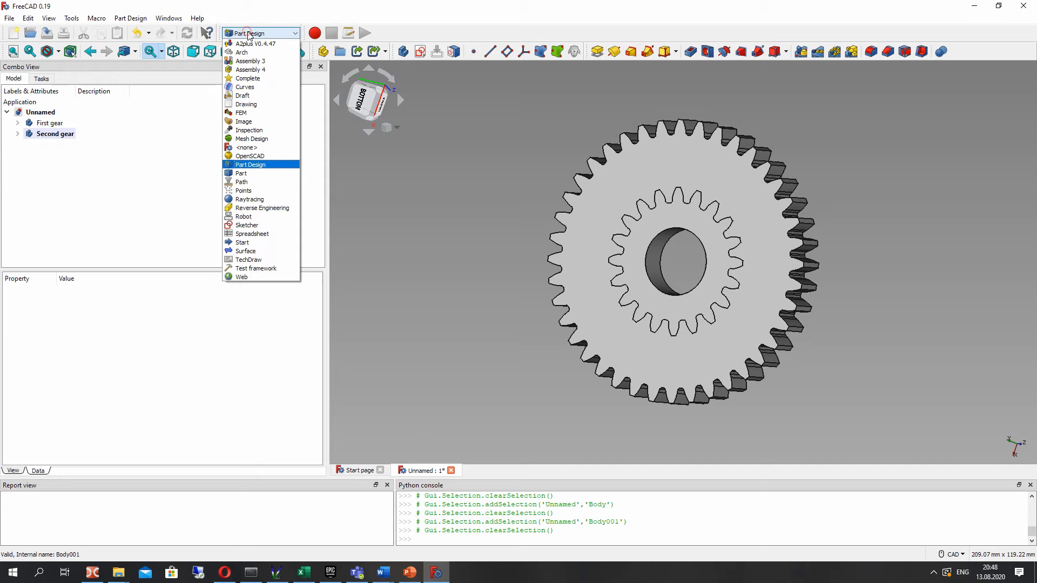
click(244, 233)
click(404, 51)
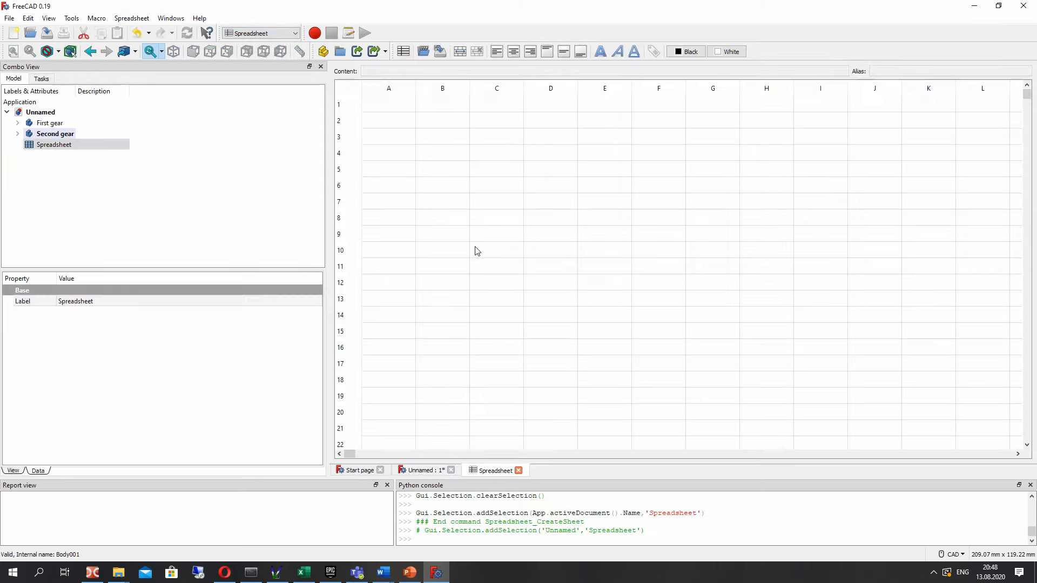
Step: Enter the headings z1, z2 and m in cells A1, B1 and C1
double_click(389, 104)
text(z1)
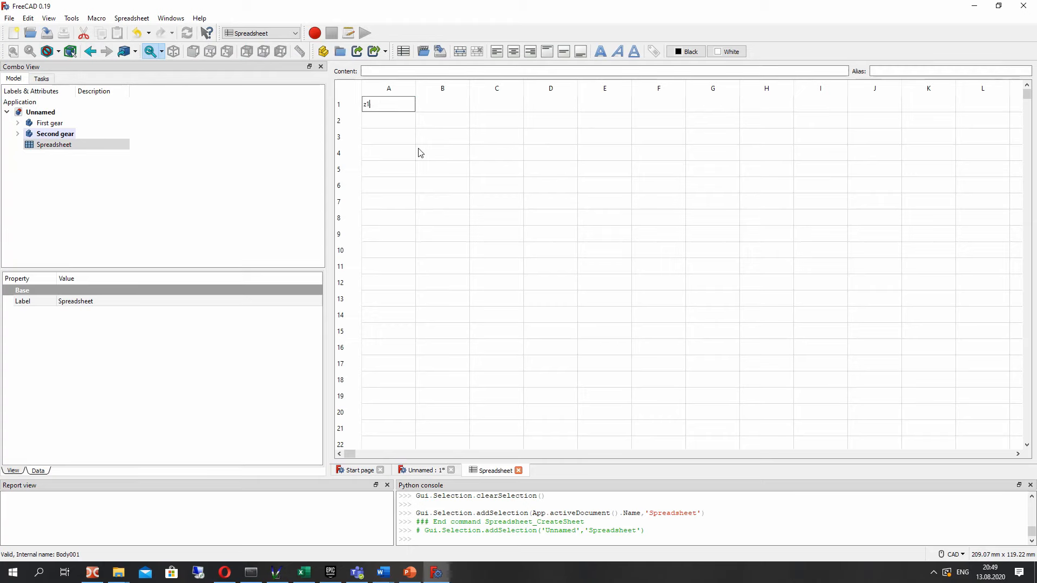
key(Return)
click(422, 108)
text(z2)
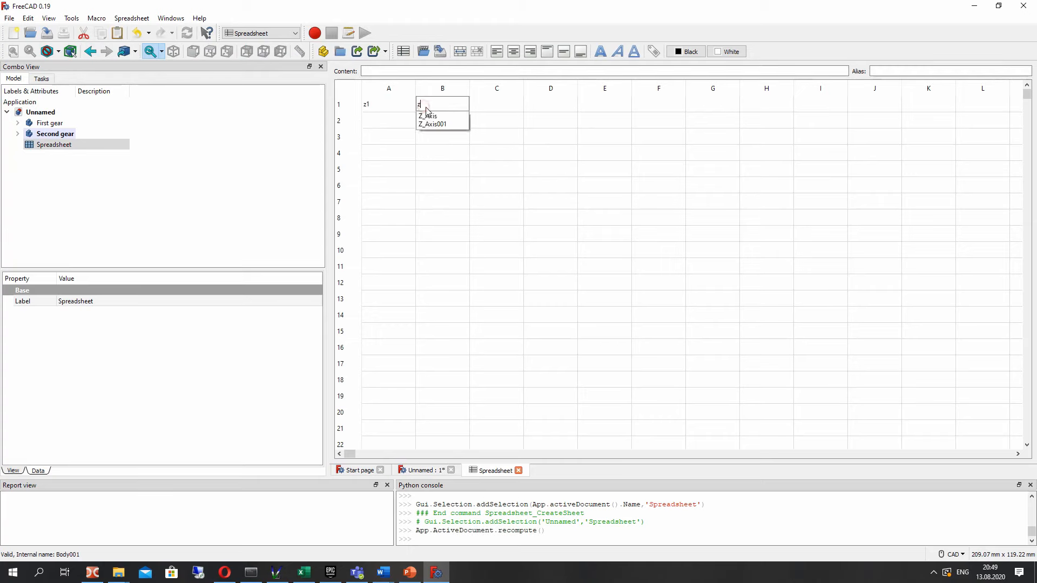
click(489, 105)
double_click(491, 105)
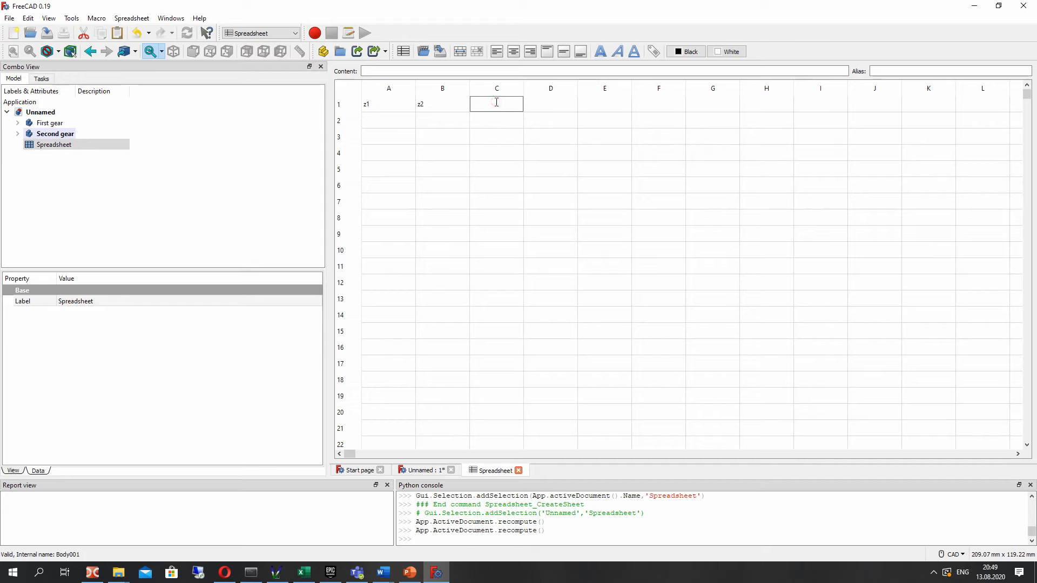
text(m)
click(532, 132)
Step: Enter the heading thickness in cell D1, correcting its spelling
click(400, 105)
click(452, 105)
click(497, 106)
double_click(542, 106)
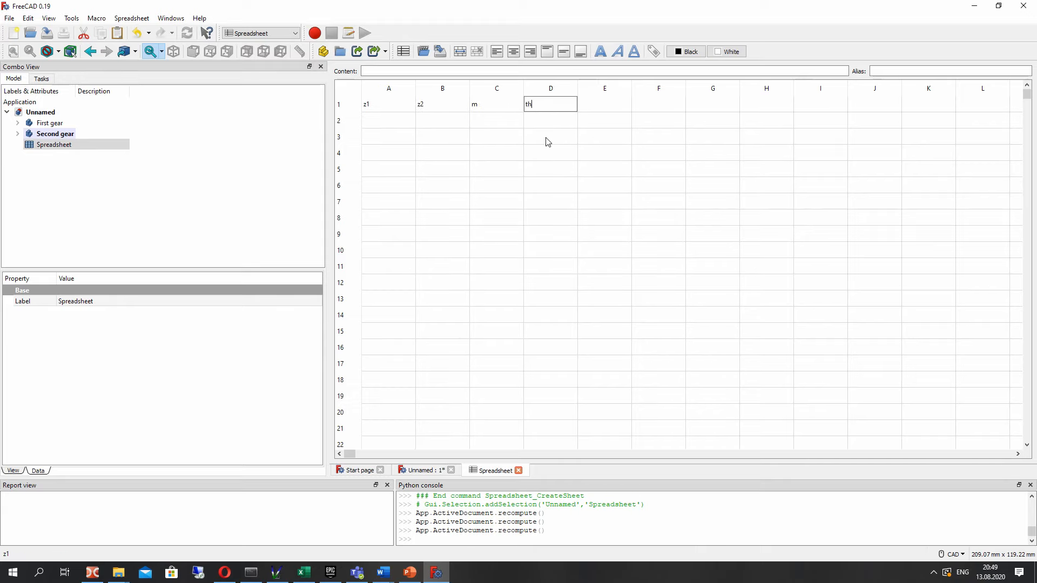
key(BackSpace)
key(BackSpace)
key(Return)
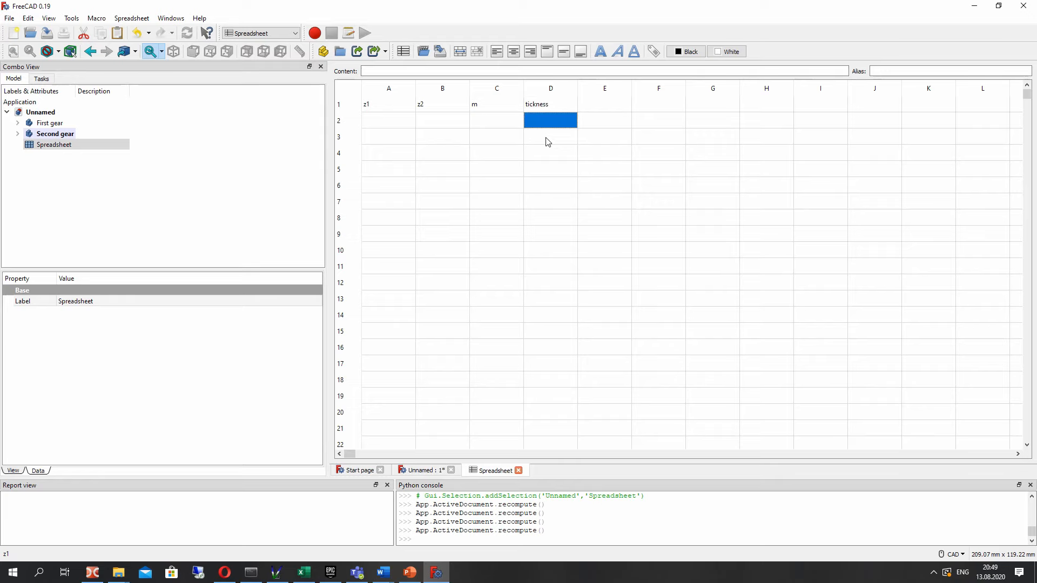
double_click(533, 104)
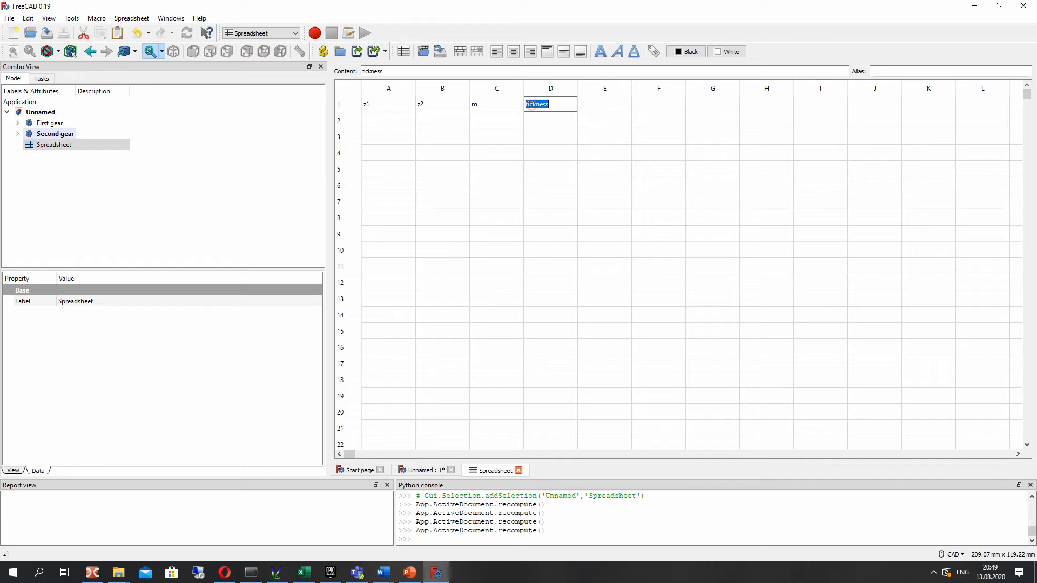
key(Home)
key(Right)
text(h)
key(Return)
click(599, 104)
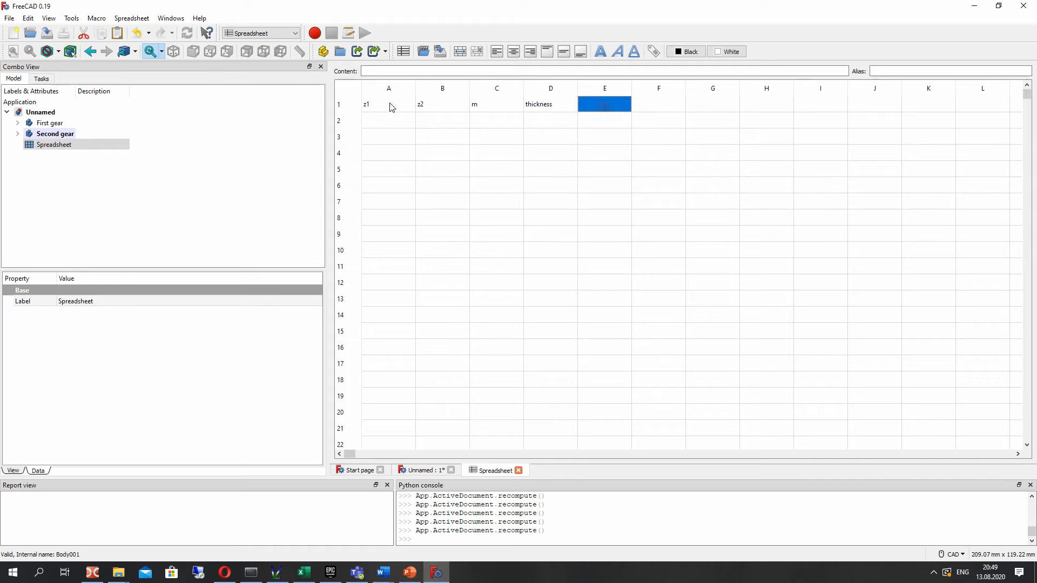
click(392, 107)
click(432, 107)
click(497, 106)
click(556, 107)
click(618, 106)
click(560, 109)
click(594, 108)
click(642, 104)
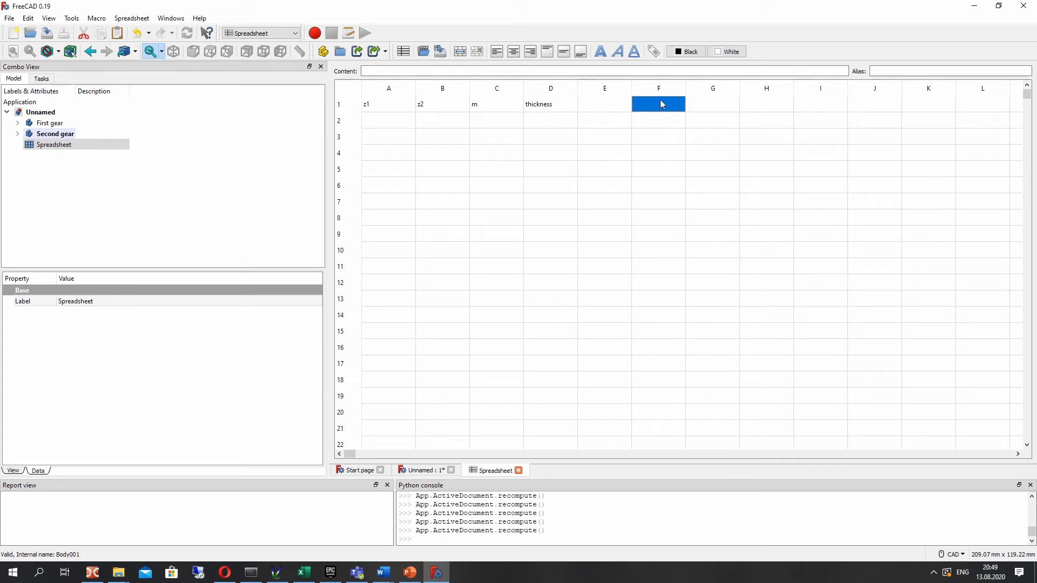
Step: Enter the heading a for the centre distance in cell F1
double_click(662, 104)
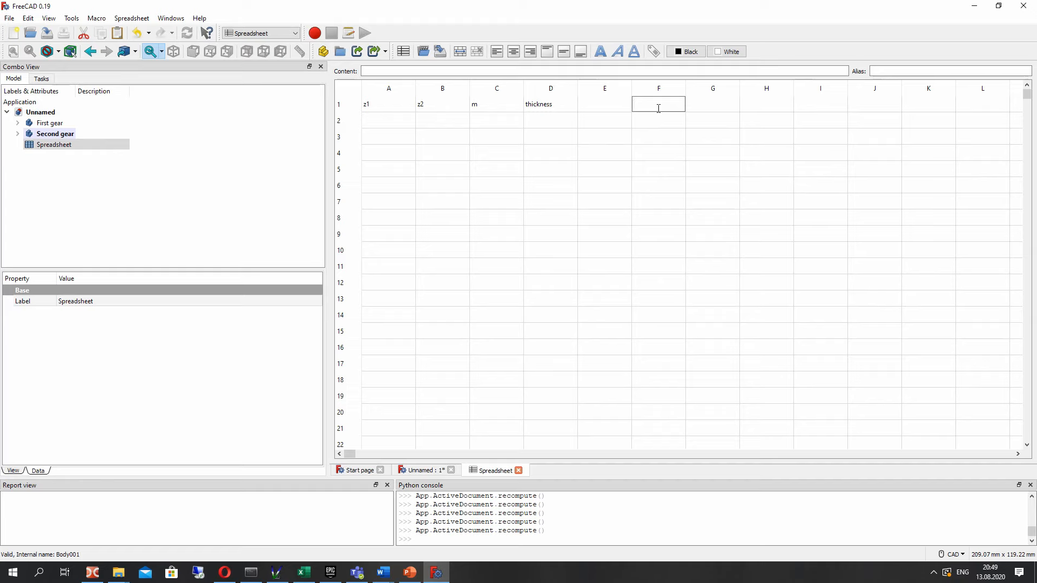
text(a)
click(658, 108)
click(659, 121)
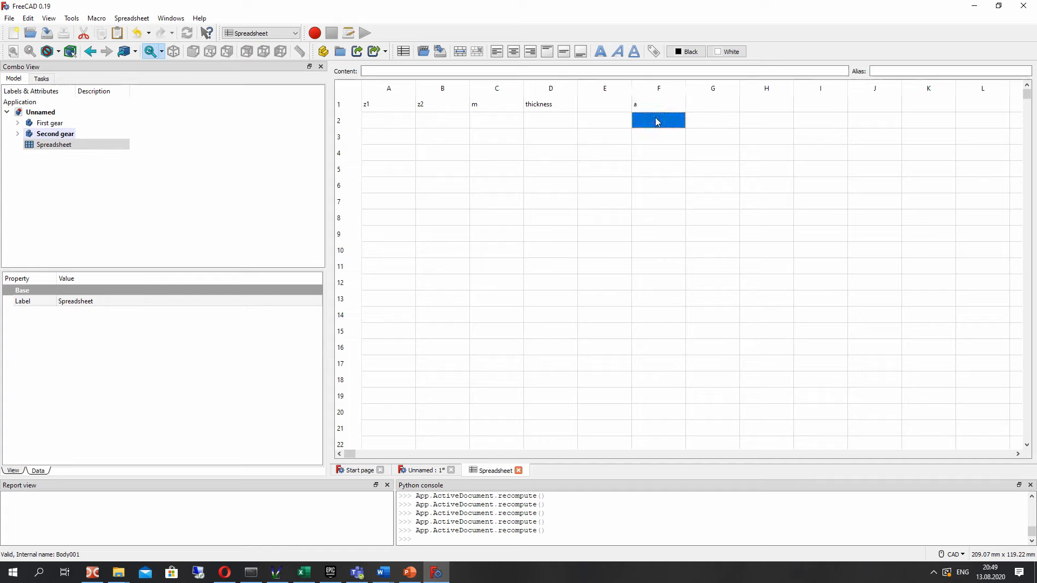
Step: Enter the tooth counts 40 under z1 in A2 and 20 under z2 in B2
double_click(405, 110)
double_click(400, 117)
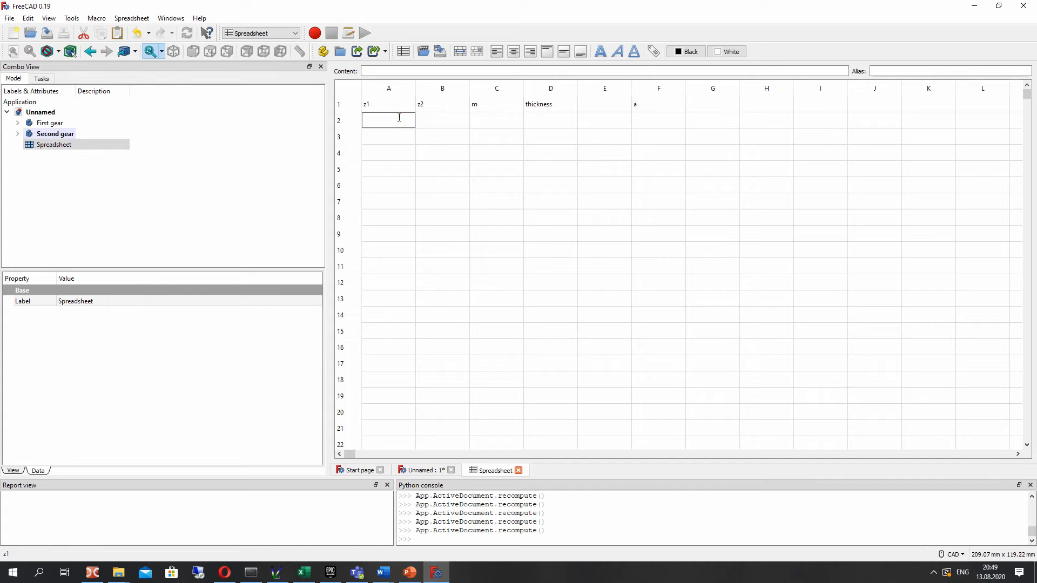
text(40)
double_click(429, 120)
text(20)
Step: Enter 2 under m in C2 and 10 under thickness in D2
click(491, 124)
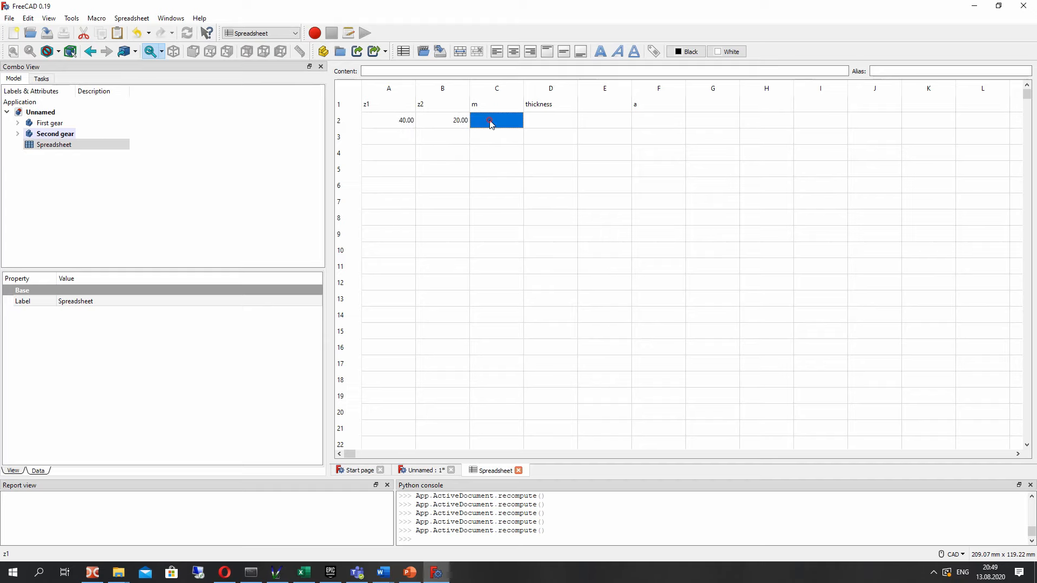
double_click(491, 123)
text(2)
click(546, 119)
double_click(546, 119)
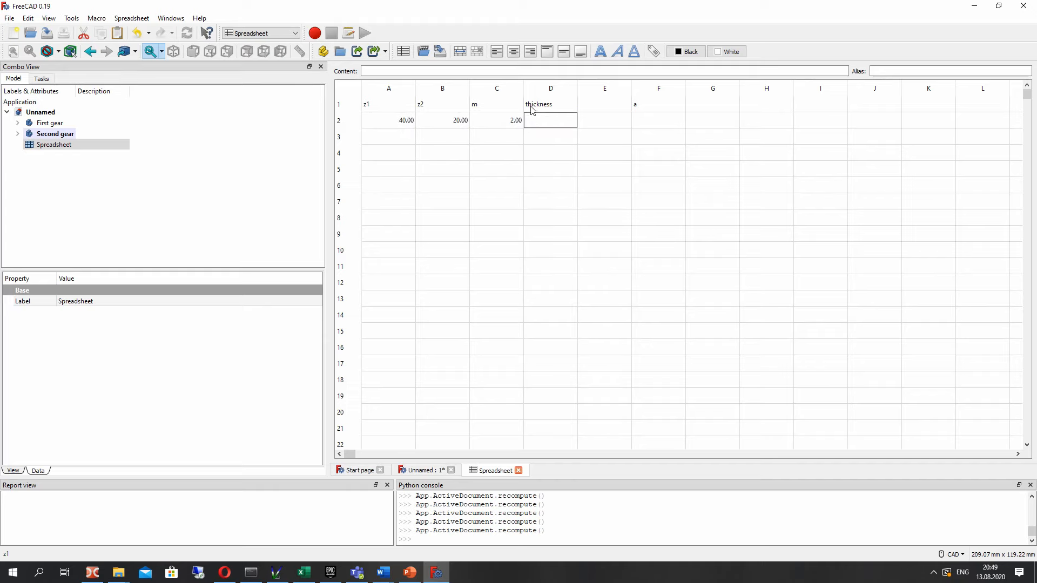
text(10)
key(Return)
drag(398, 121, 556, 129)
click(556, 132)
Step: Enter the tooth-count sum A2+B2 in cell F2 as the start of the centre distance formula
double_click(653, 120)
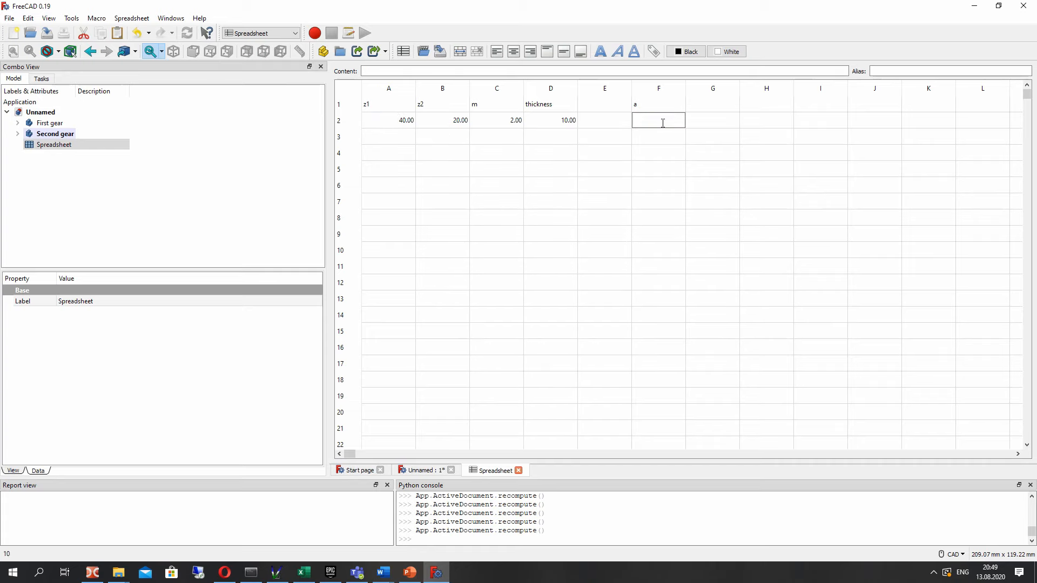
text(A1)
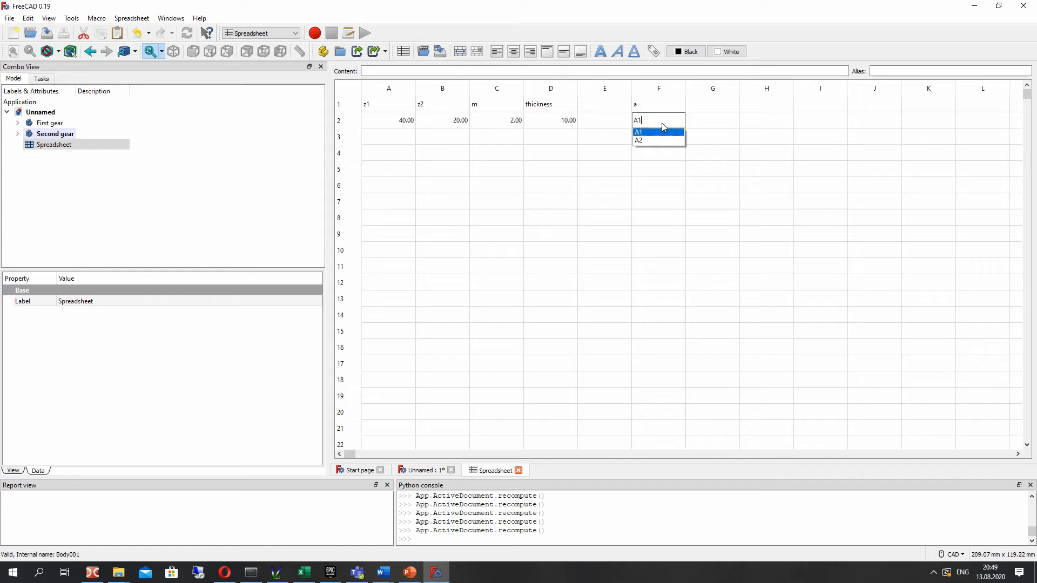
key(Down)
key(Return)
text(+B2)
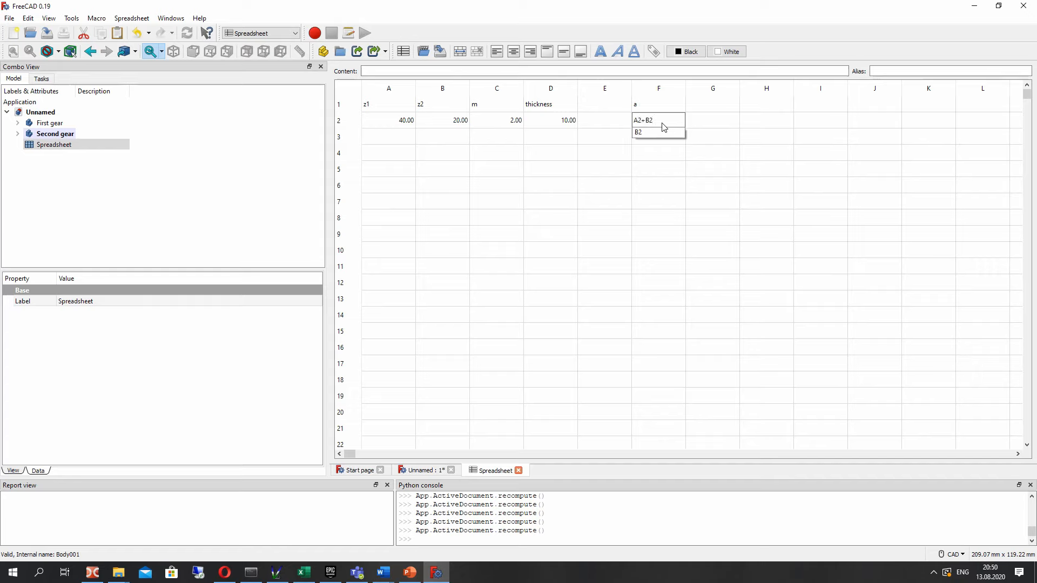
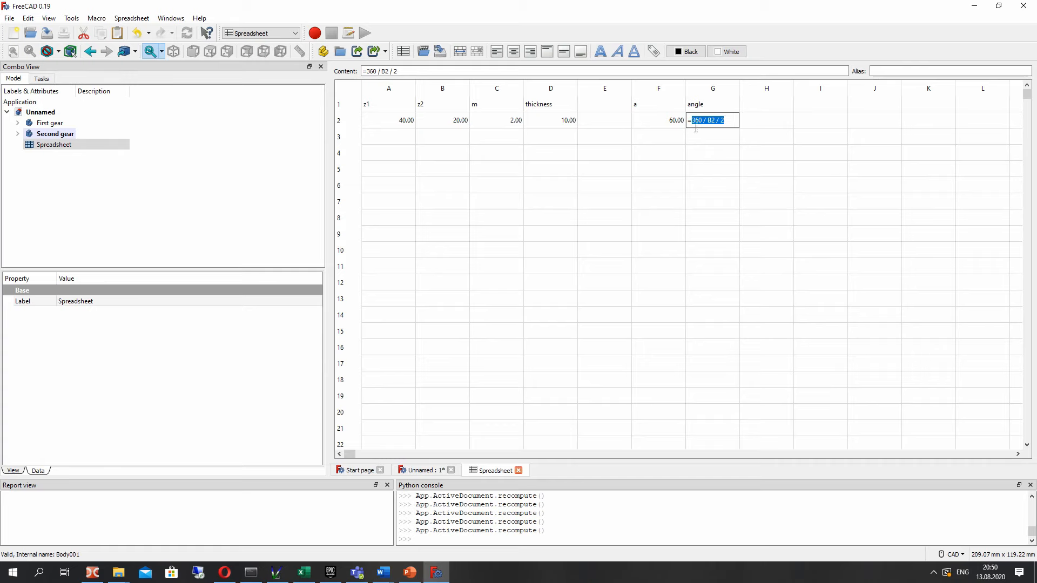
Step: Examine the spreadsheet's gear parameters with the centre distance and angle cells, and look at the gear model
click(719, 154)
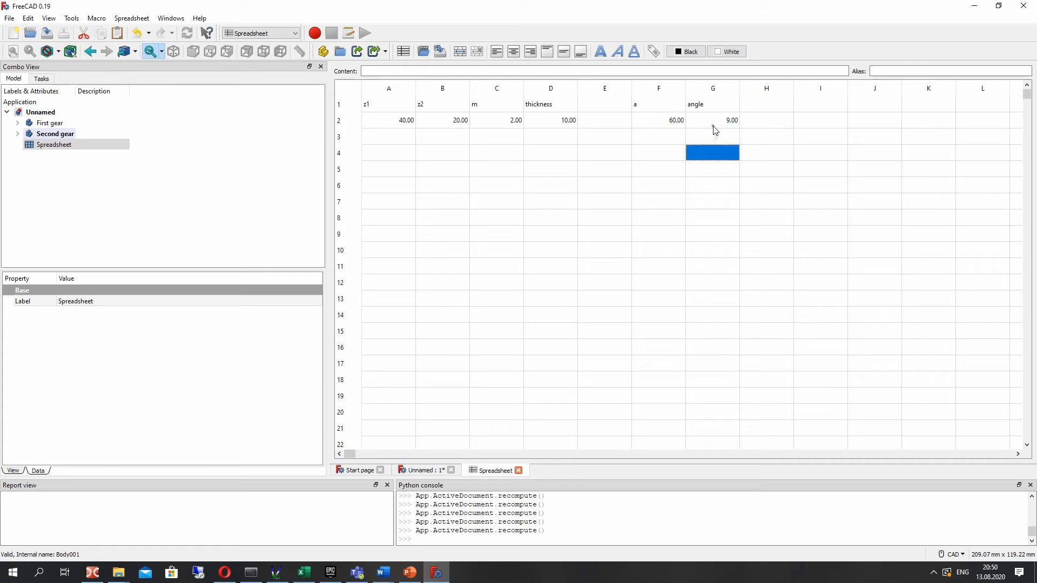
click(711, 124)
click(666, 122)
click(620, 137)
drag(721, 104, 665, 121)
click(675, 161)
click(556, 108)
drag(556, 108, 364, 121)
click(497, 174)
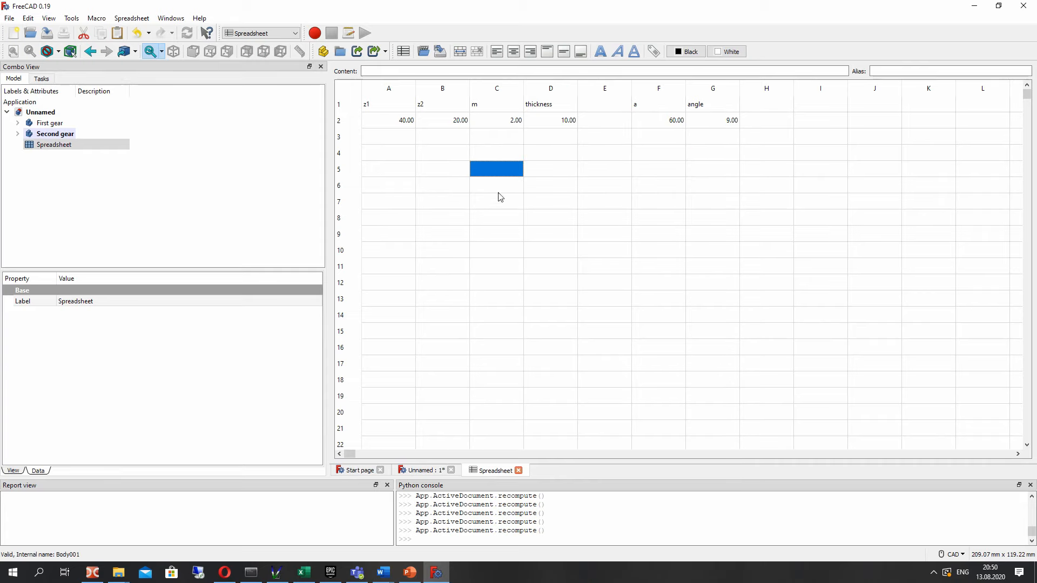
click(422, 471)
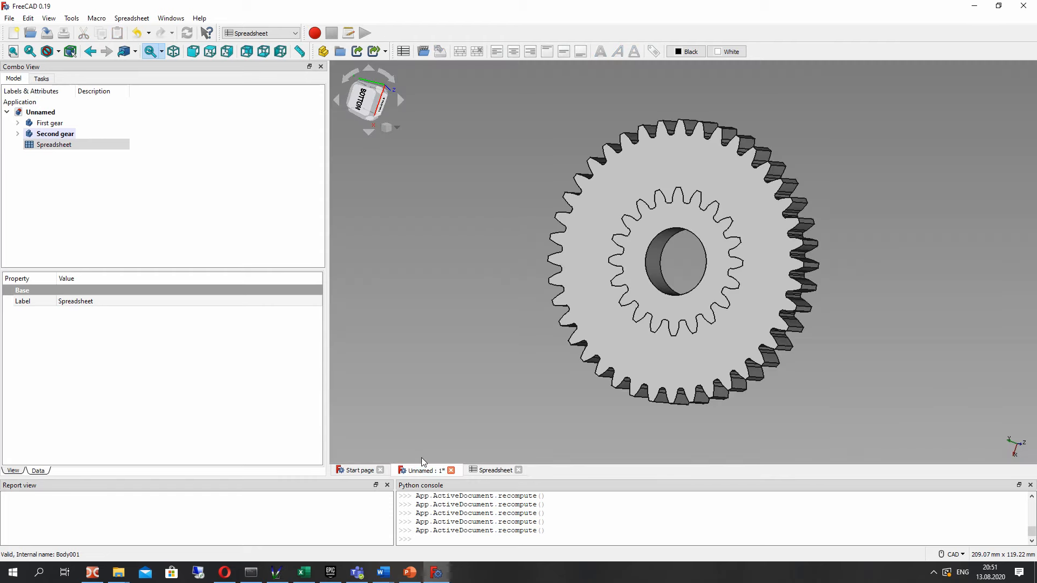
click(493, 471)
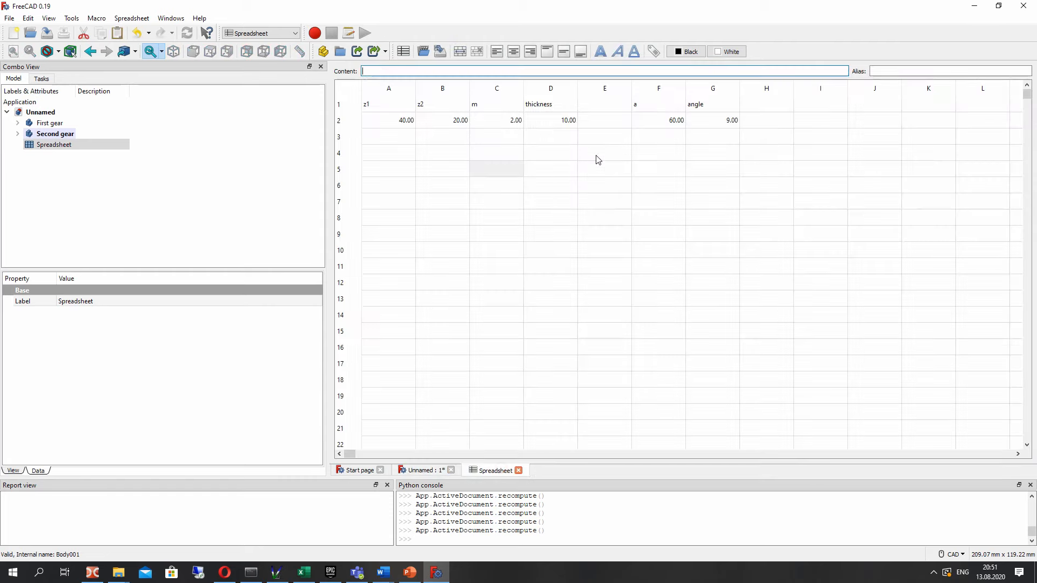
Step: Move the a and angle cells from F1:G2 one column over to G1:H2
click(657, 102)
drag(672, 115, 707, 125)
key(ctrl+x)
click(716, 102)
key(ctrl+v)
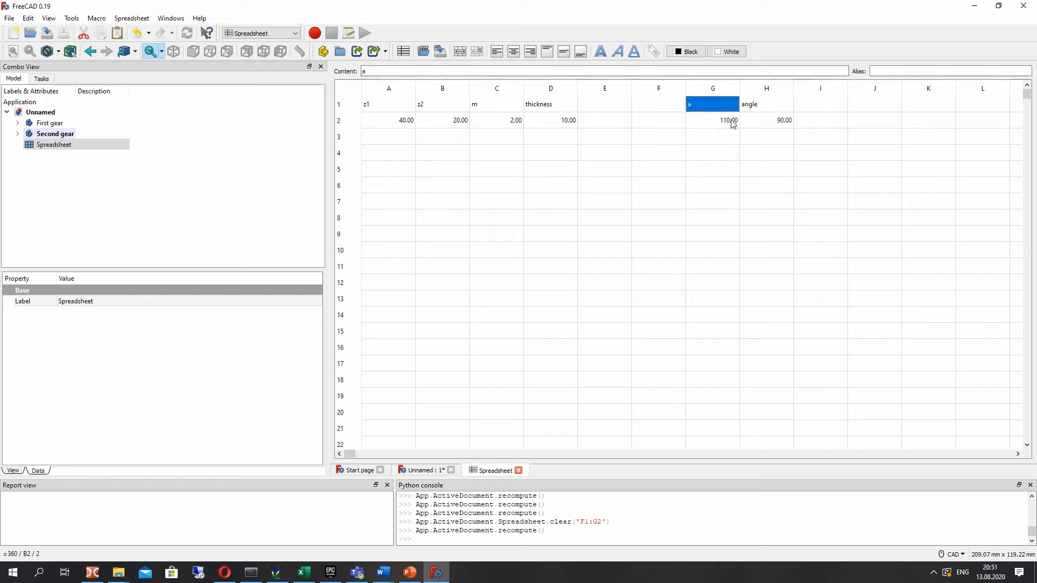
Step: Correct the angle formula in cell H2 to =360 / B2 / 2
click(750, 135)
click(747, 122)
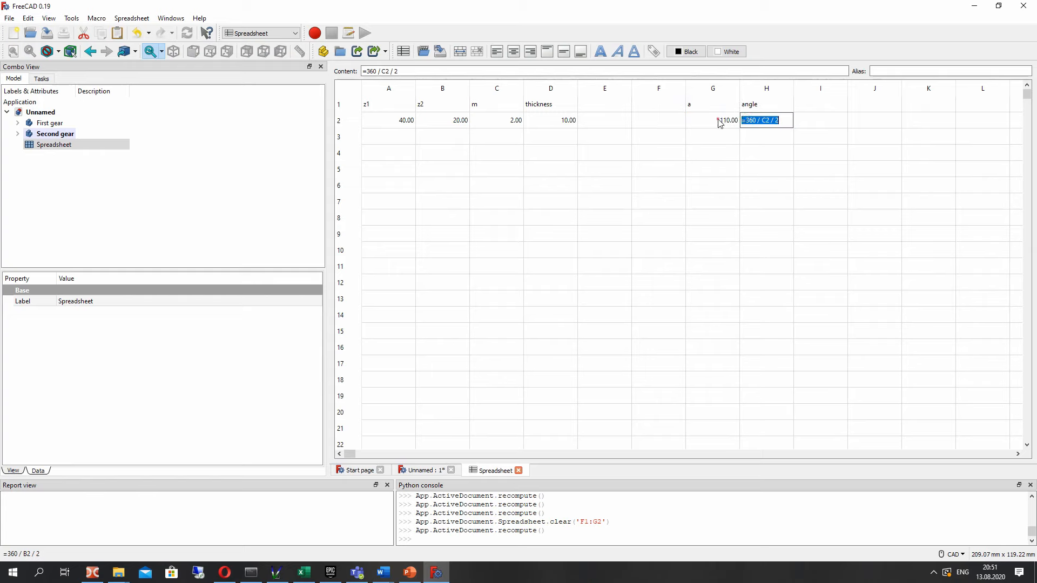
double_click(719, 123)
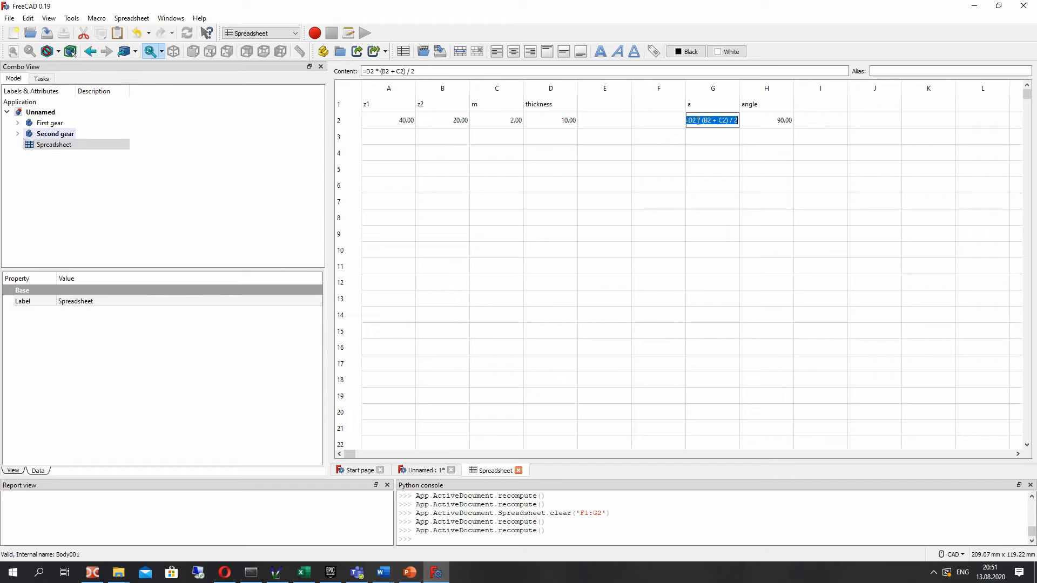
double_click(770, 119)
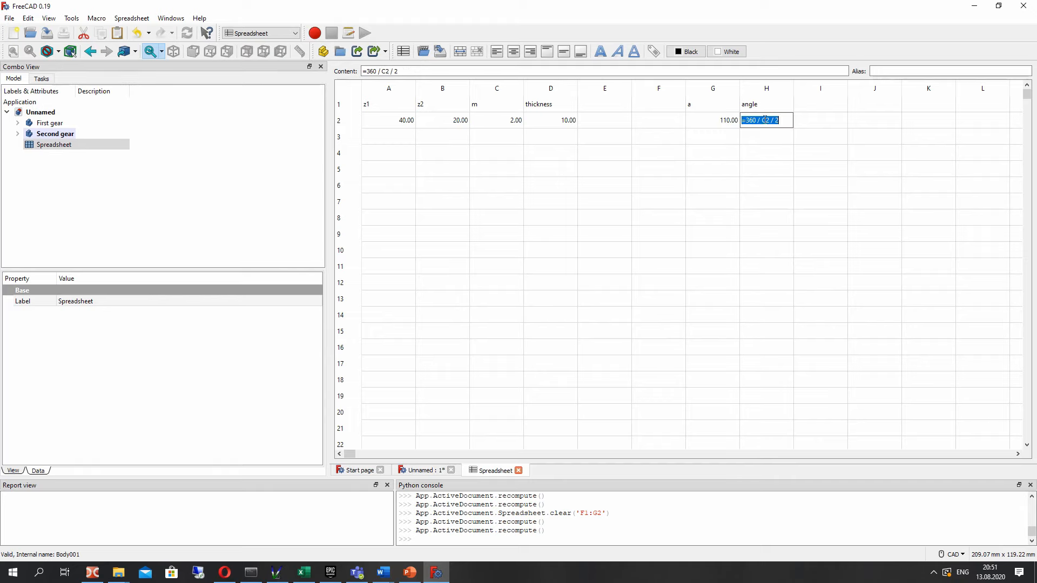
click(764, 120)
text(D)
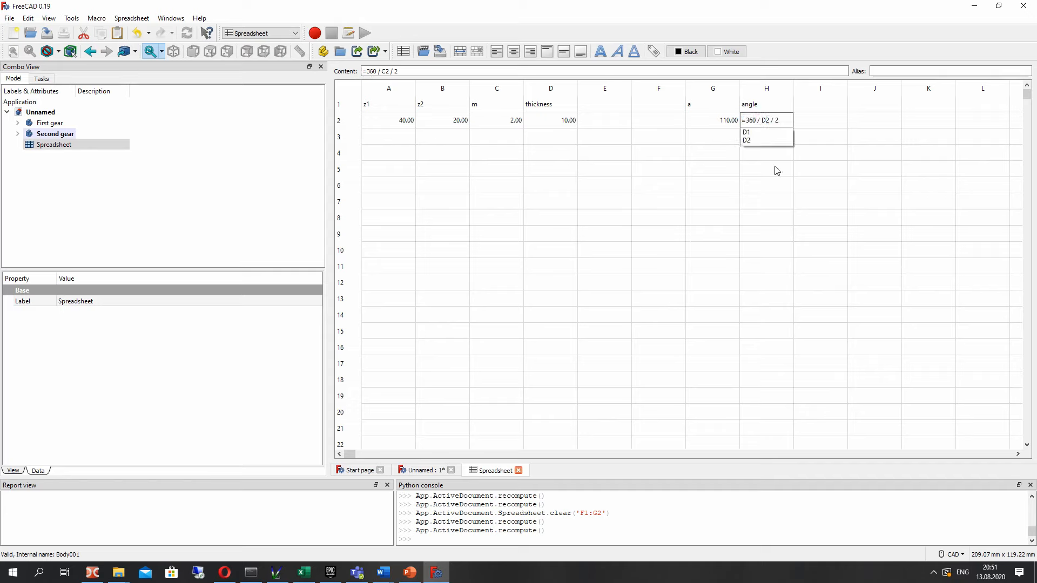
key(BackSpace)
text(B)
key(Return)
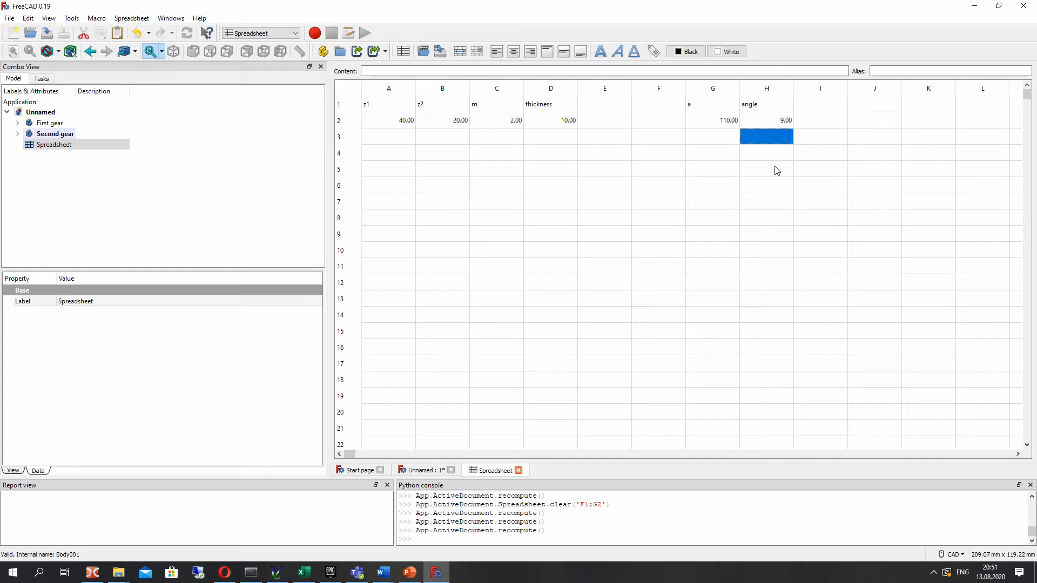
Step: Correct the centre distance formula under a in cell G2 to =C2 * (A2 + B2) / 2
double_click(725, 122)
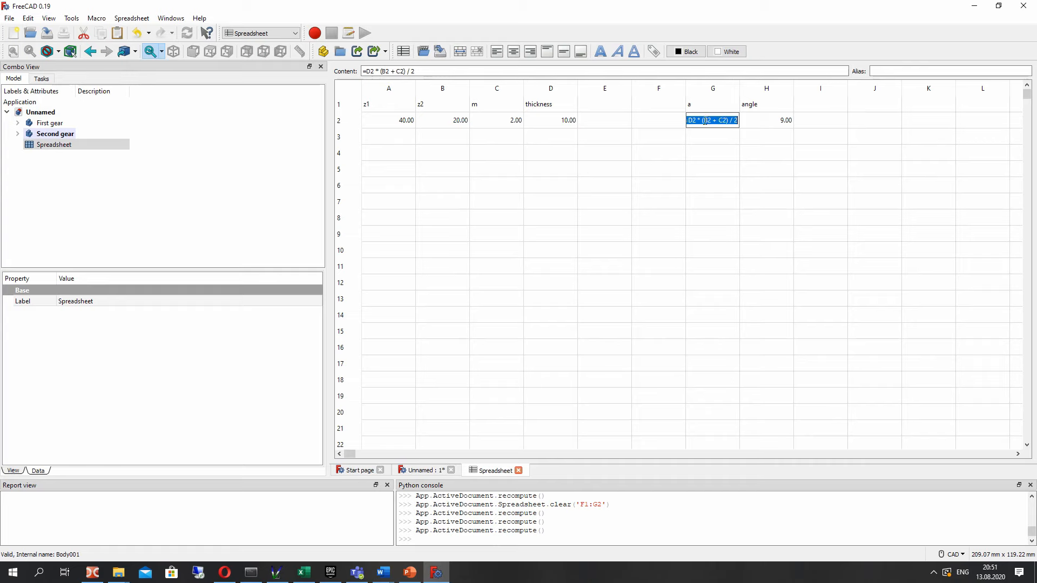
double_click(707, 121)
text(A2)
double_click(722, 119)
text(B2)
key(Return)
double_click(717, 120)
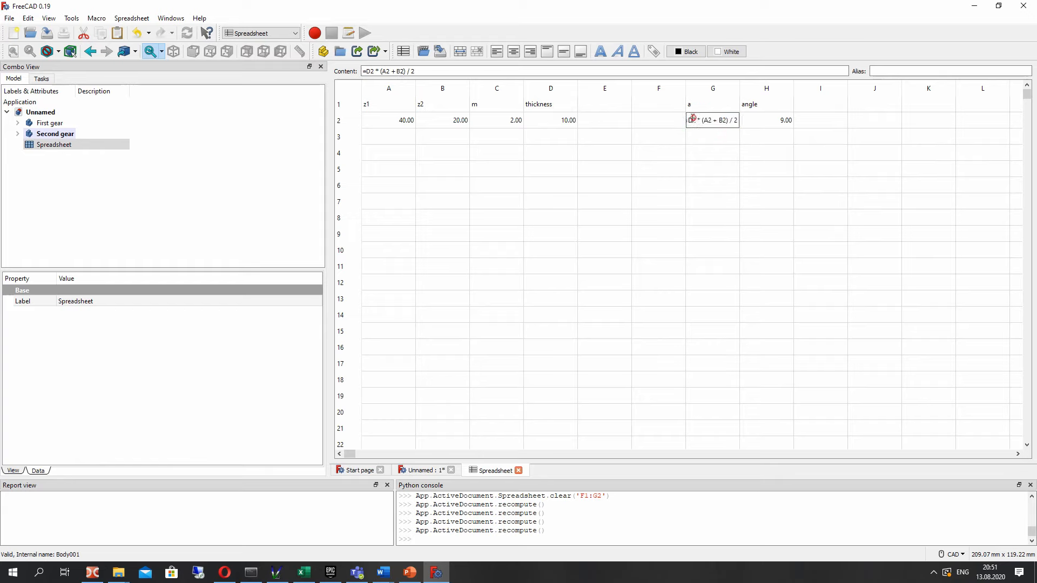
double_click(693, 120)
text(C2)
key(Return)
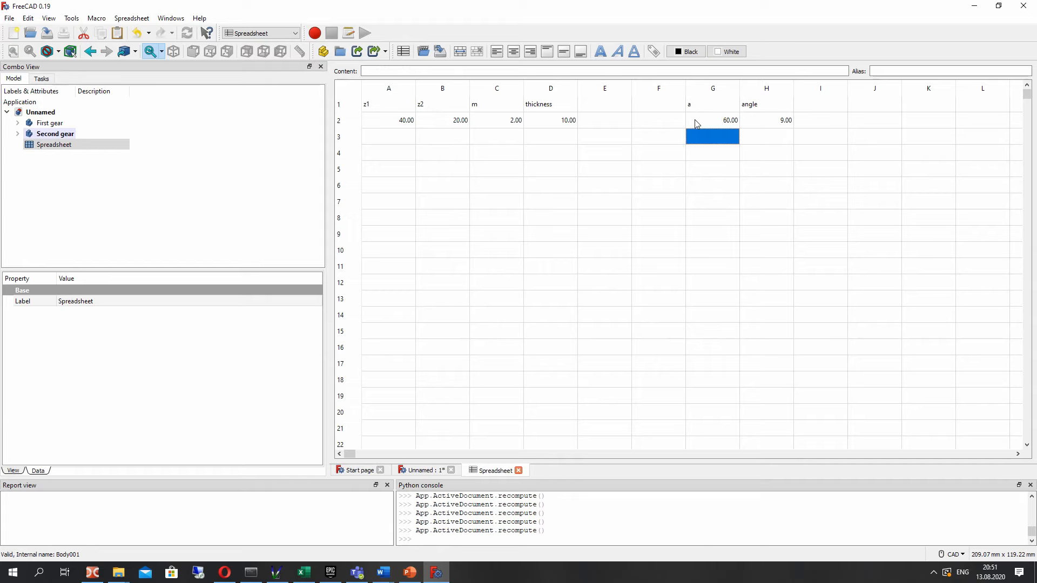
Step: Add a shaft parameter in column E, with the heading shaft in E1 and the value 8 in E2
click(600, 104)
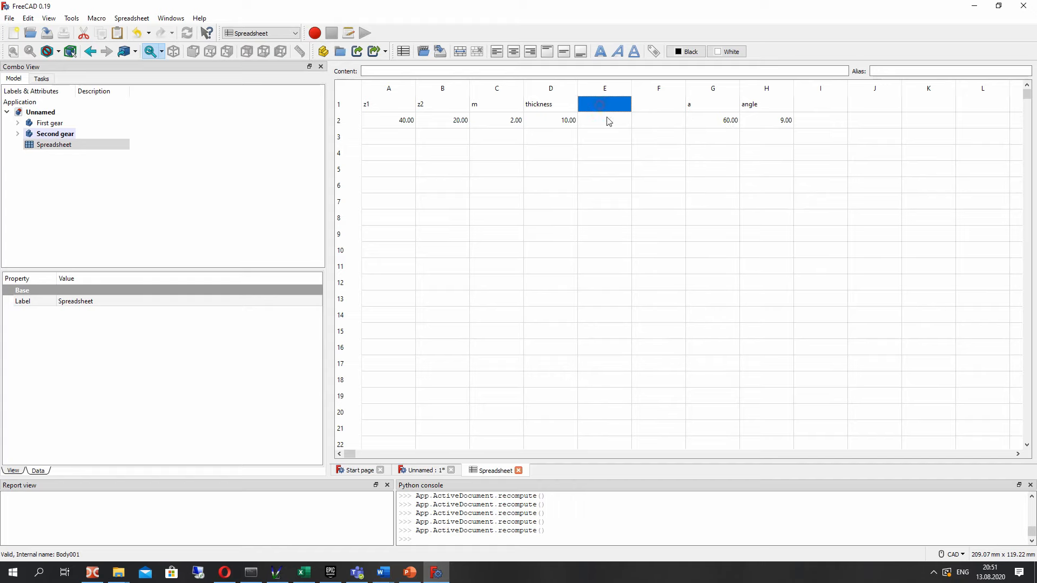
double_click(599, 104)
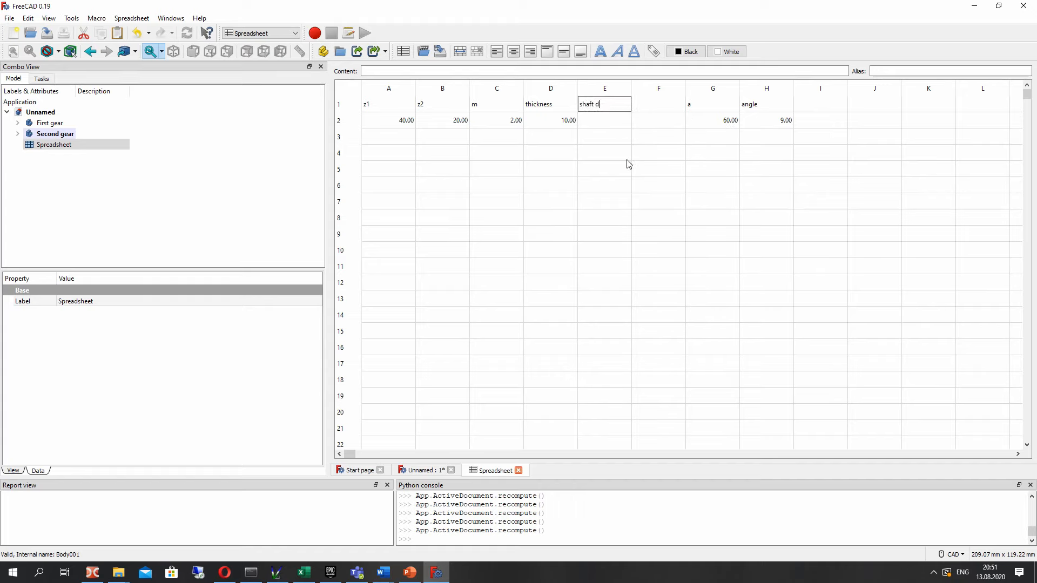
key(Return)
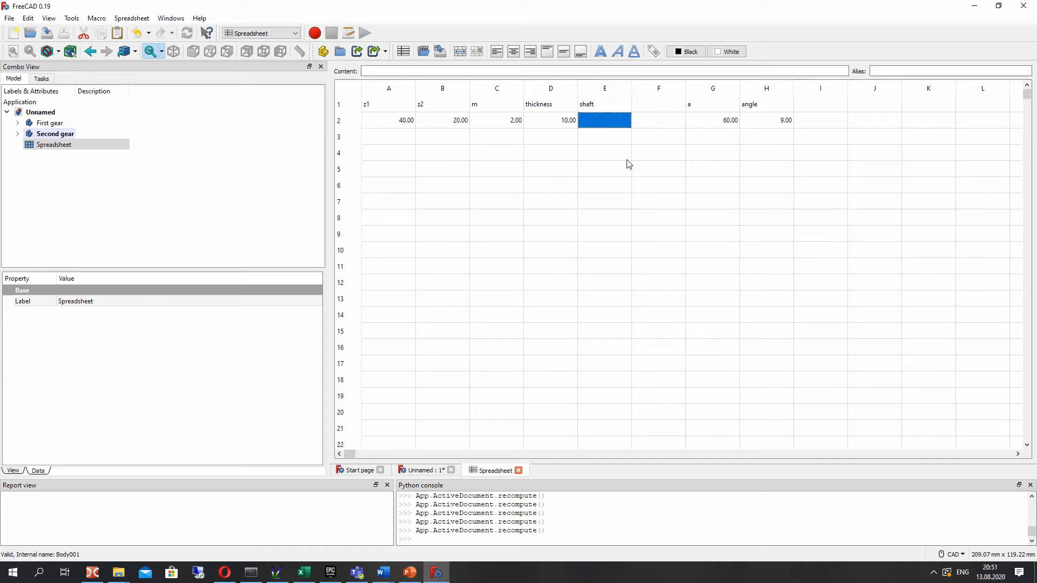
double_click(613, 123)
text(1)
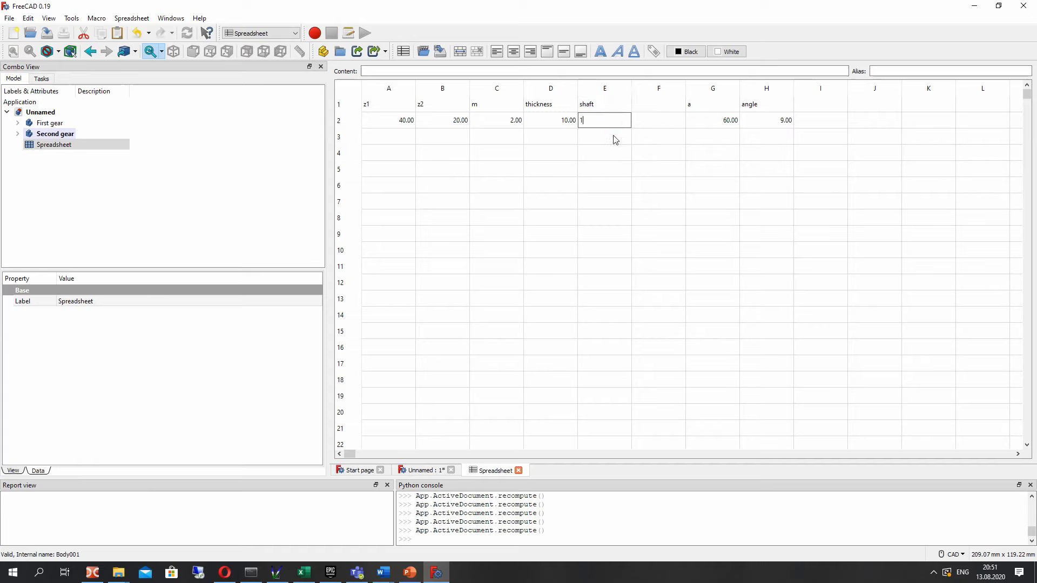
text(0)
key(Return)
double_click(606, 119)
text(8)
key(Return)
click(560, 154)
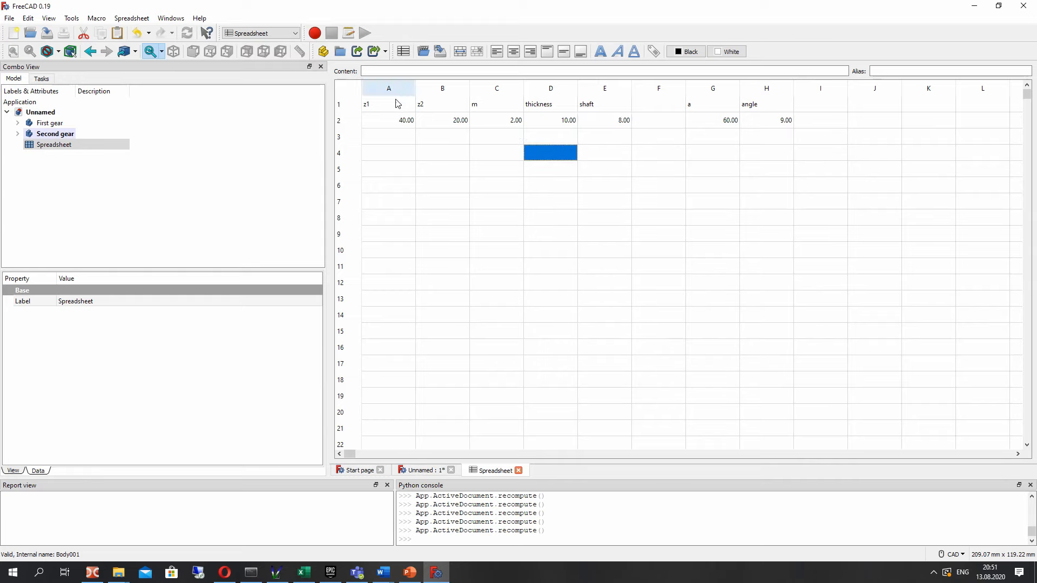
Step: Review the parameter table from z1 to angle in A1:H2, including the centre distance cells in column G
drag(397, 104, 768, 116)
click(764, 157)
click(711, 107)
click(707, 135)
drag(705, 105, 707, 121)
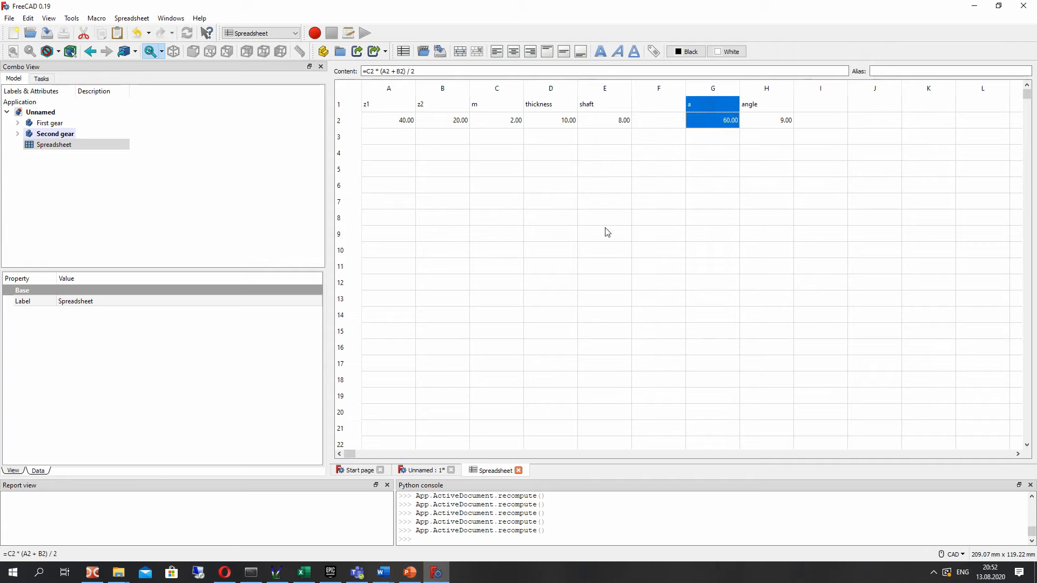
click(508, 328)
Step: Return to the gear model, expand the First gear body down to its InvoluteGear profile, and make that body active
click(424, 470)
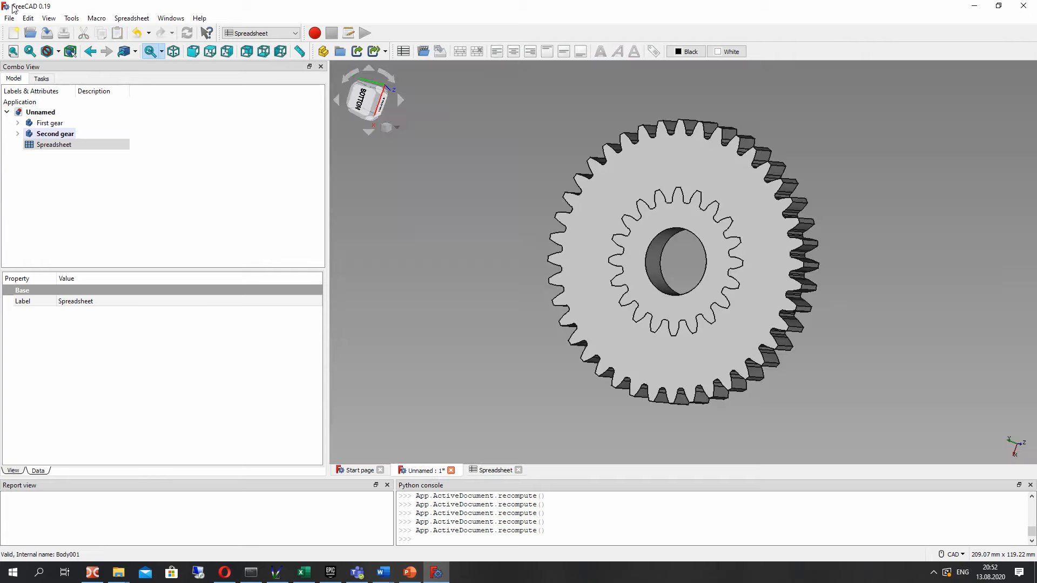
click(18, 123)
click(28, 145)
click(72, 155)
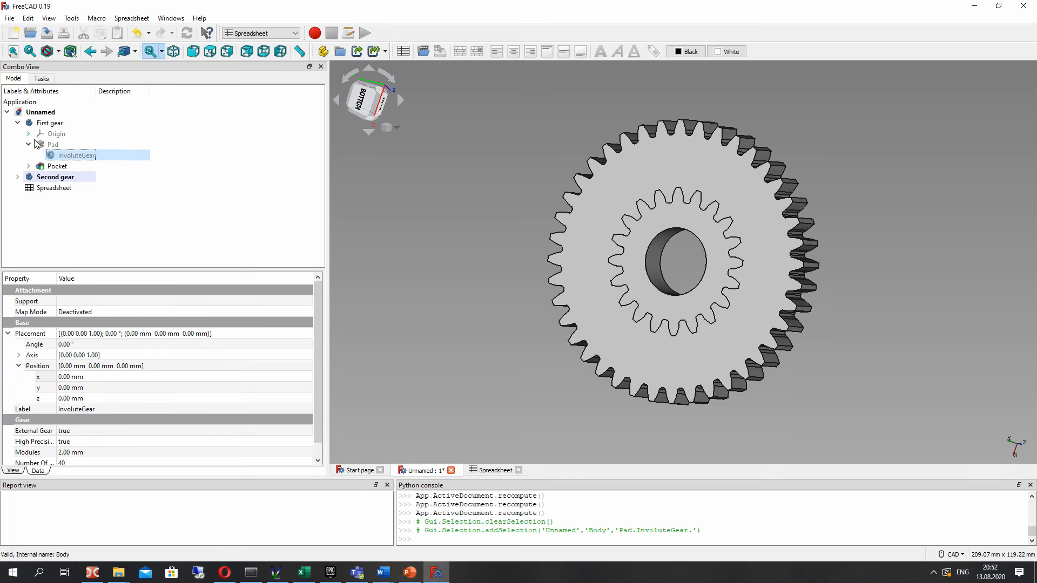
double_click(49, 123)
click(14, 79)
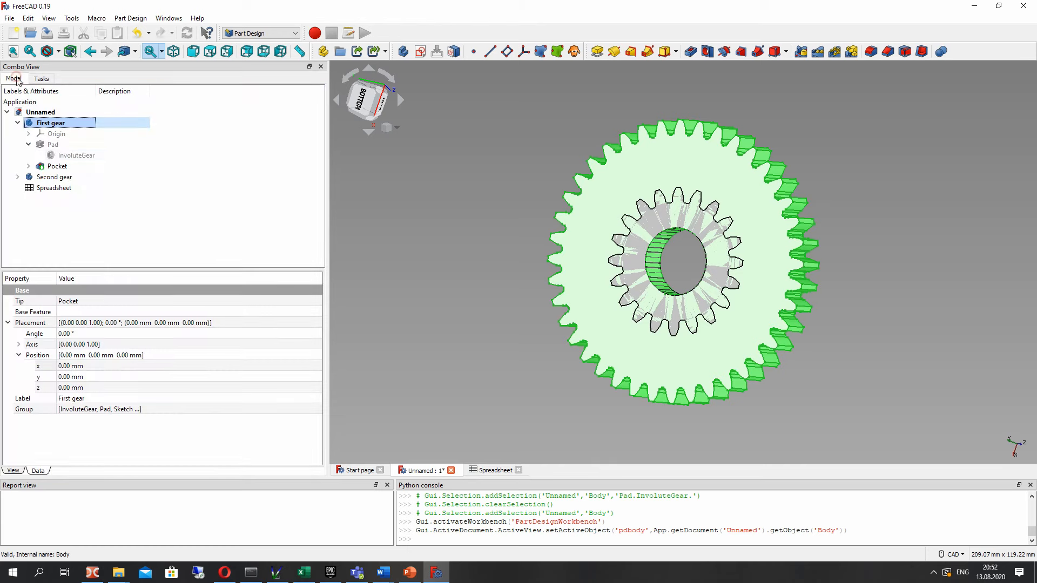
Step: Link the Modules property of the first gear's InvoluteGear to the expression Spreadsheet.C2
click(67, 156)
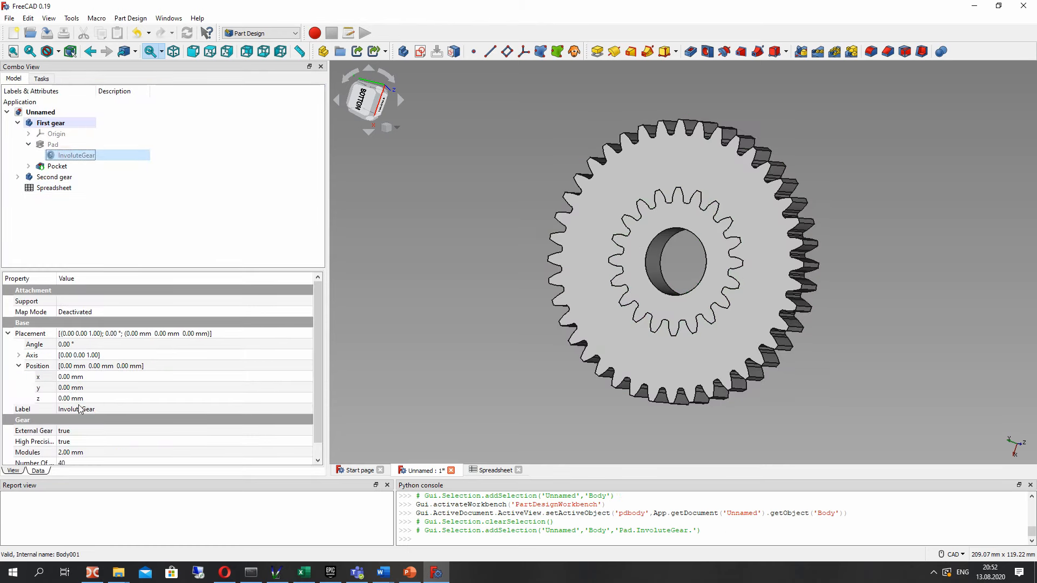
click(7, 334)
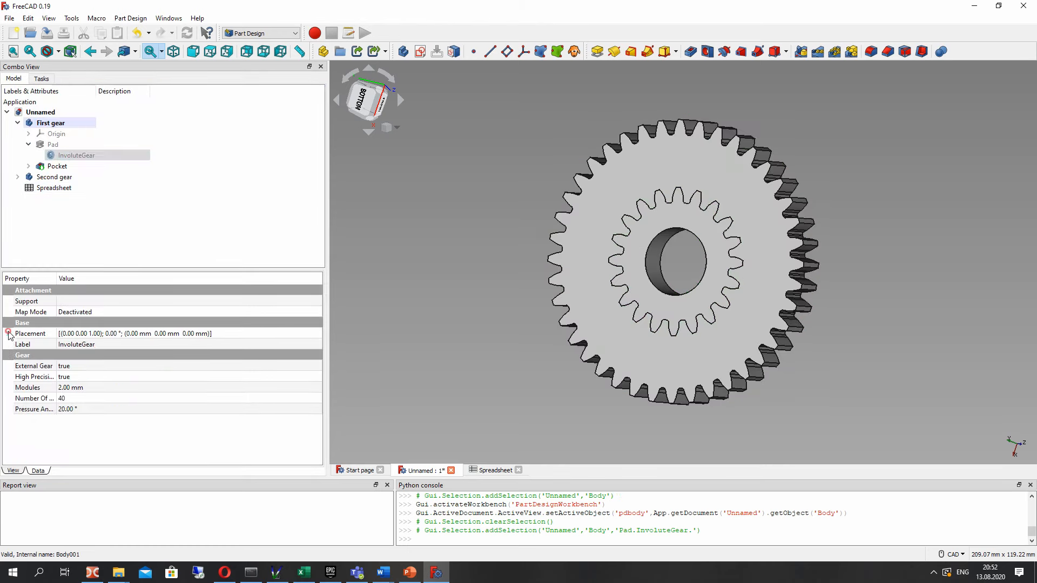
click(77, 389)
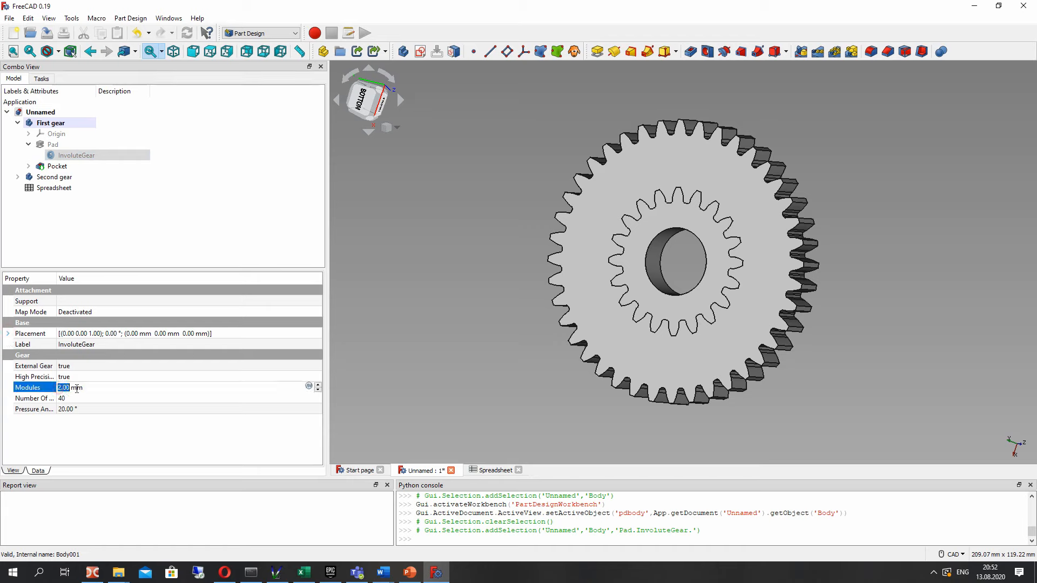
click(310, 386)
text(Spreadsheet.C2)
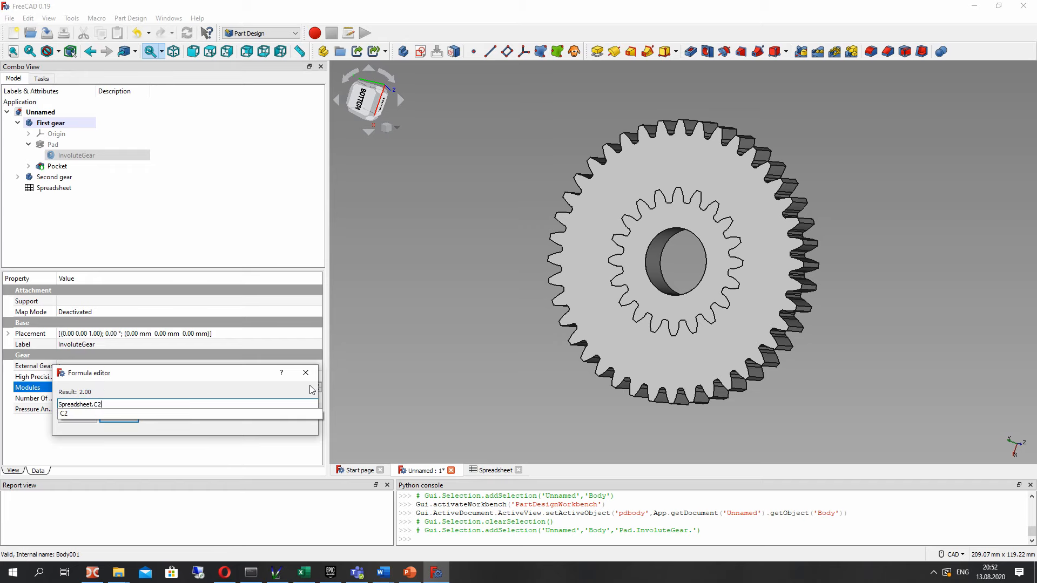
key(Return)
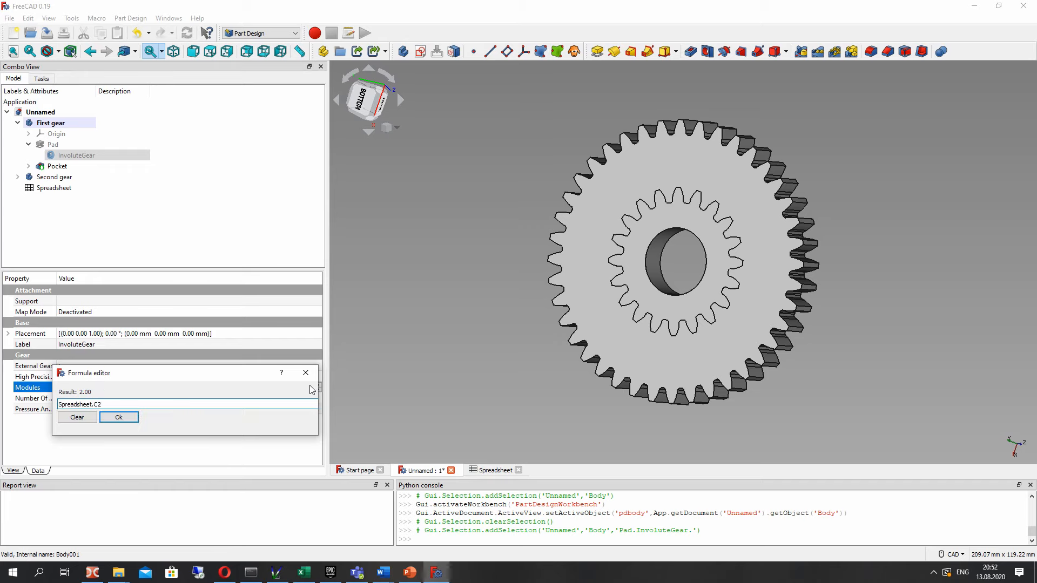
key(Return)
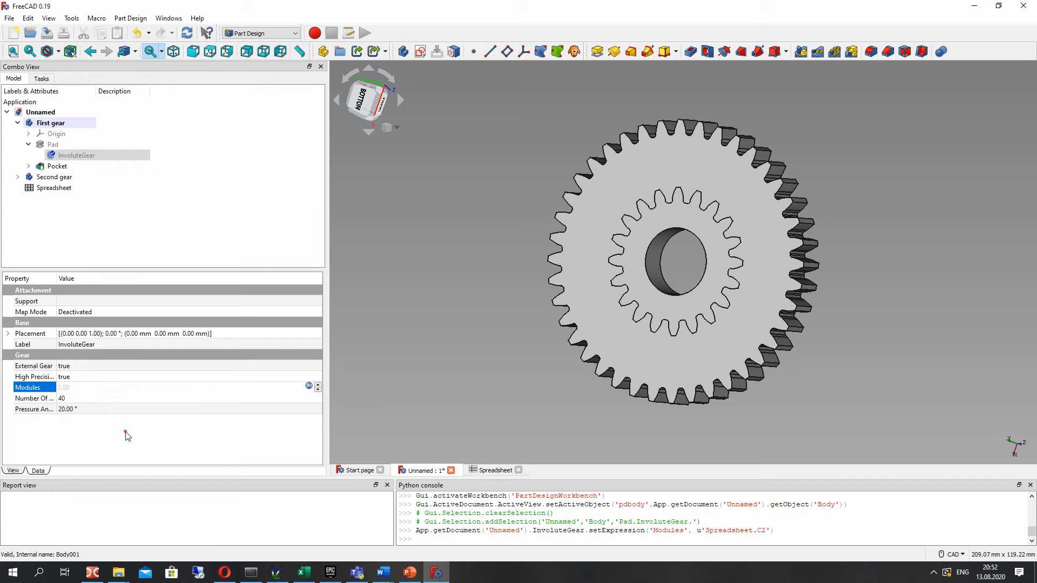
Step: Link the number of teeth of the first gear's InvoluteGear to the expression Spreadsheet.A2
click(86, 398)
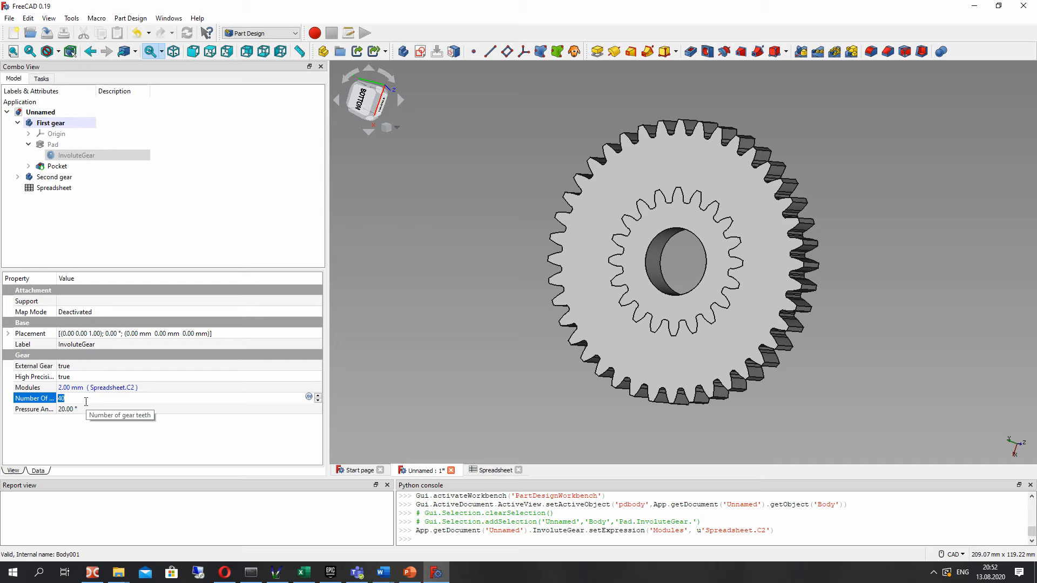
click(309, 397)
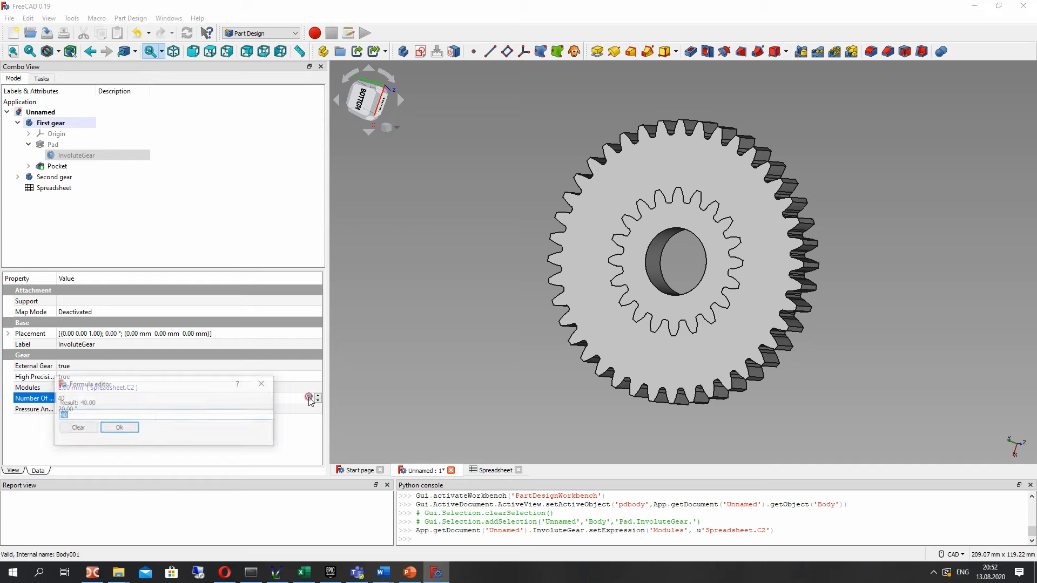
text(Sp)
click(99, 422)
key(ctrl+a)
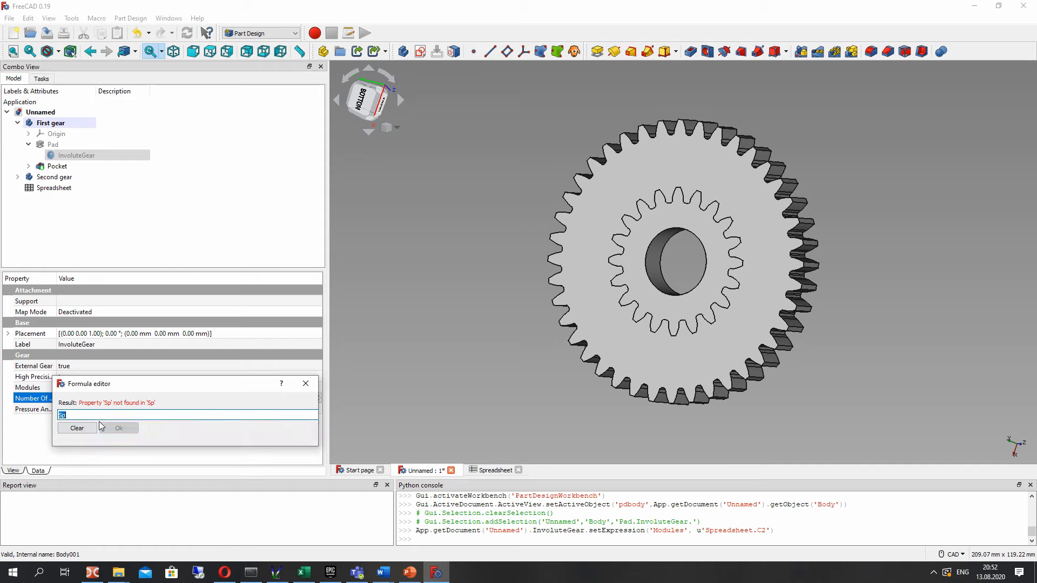
text(Spreadsheet.)
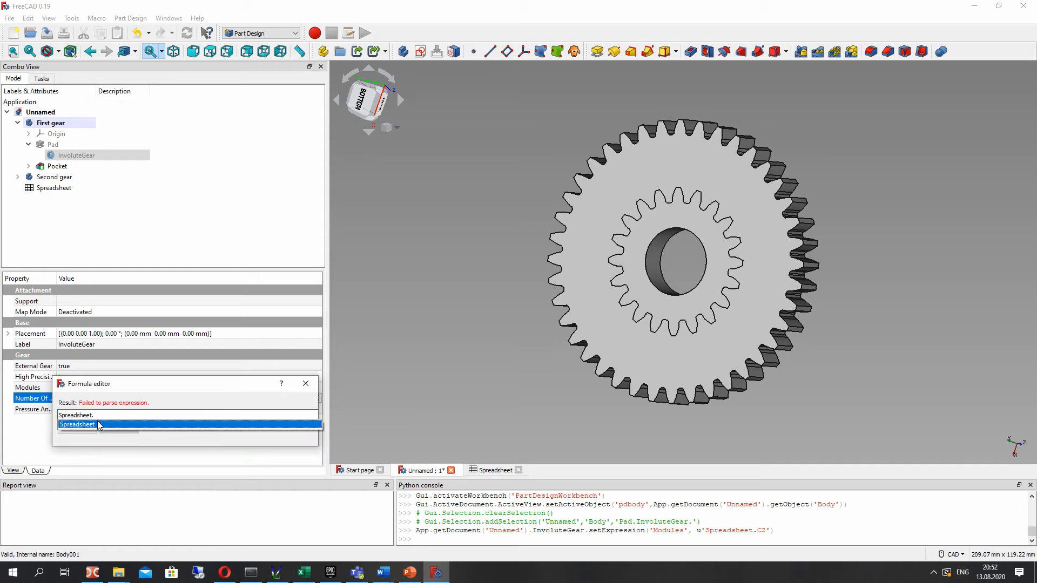
text(A2)
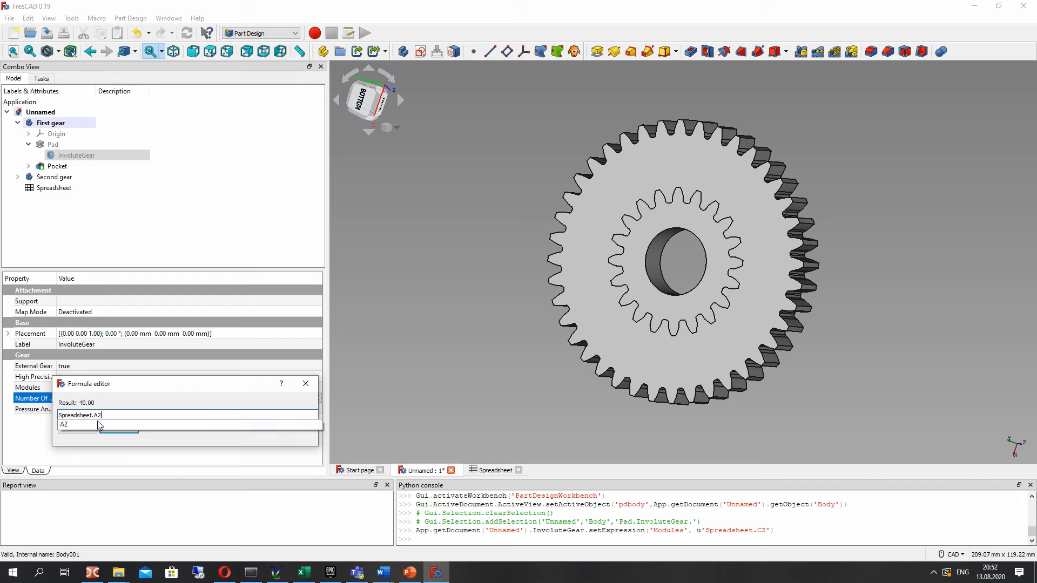
click(120, 430)
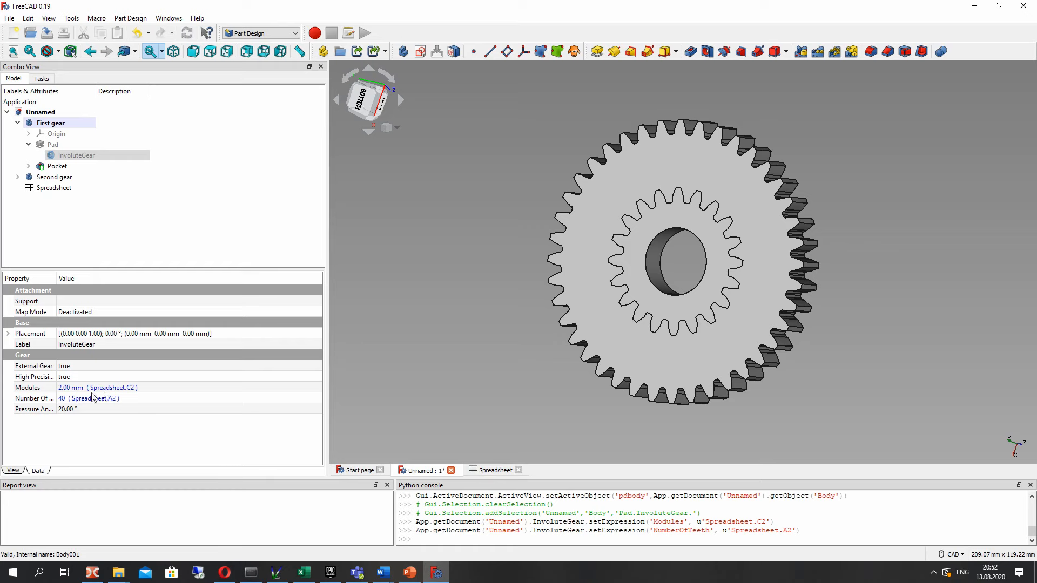
Step: Set the Length of the first gear's Pad to 12 mm
click(50, 145)
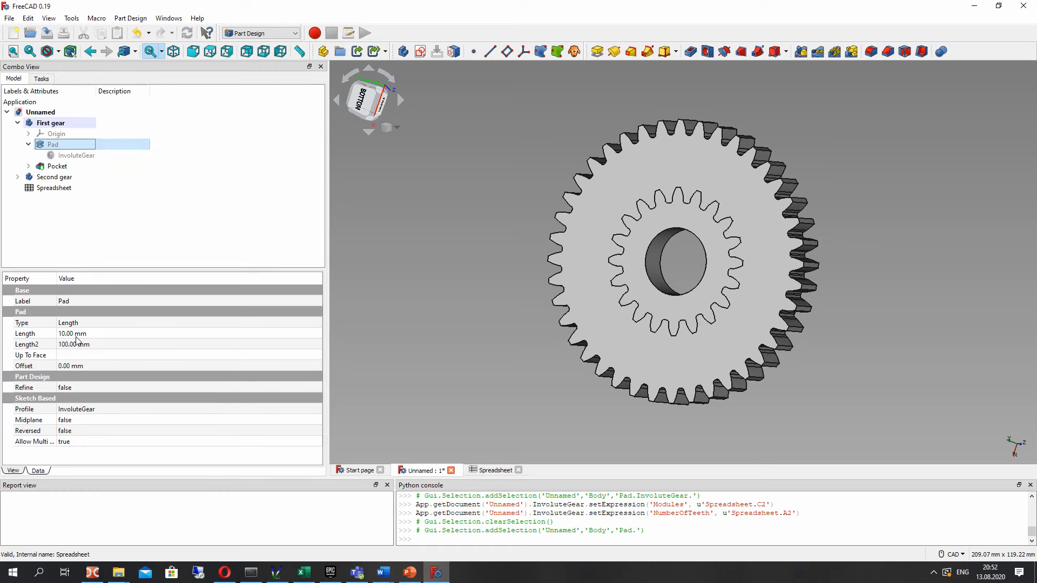
click(25, 147)
right_click(68, 146)
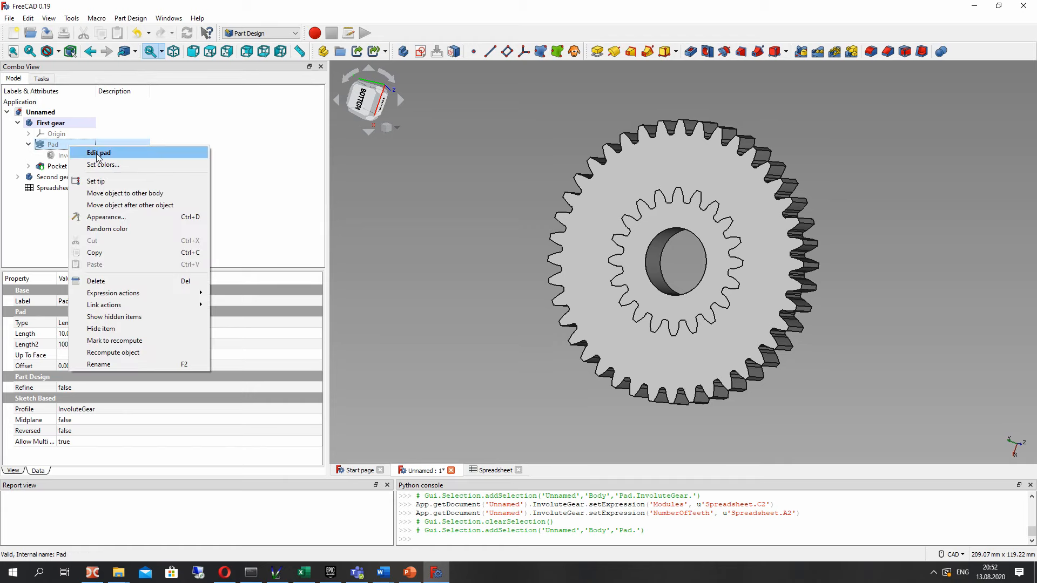
click(4, 338)
click(64, 333)
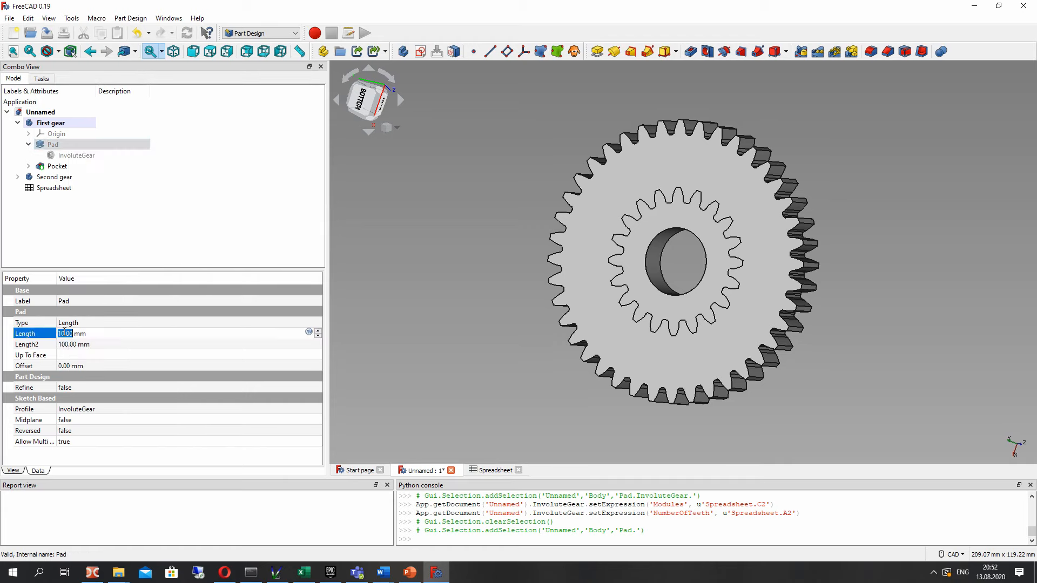
text(12)
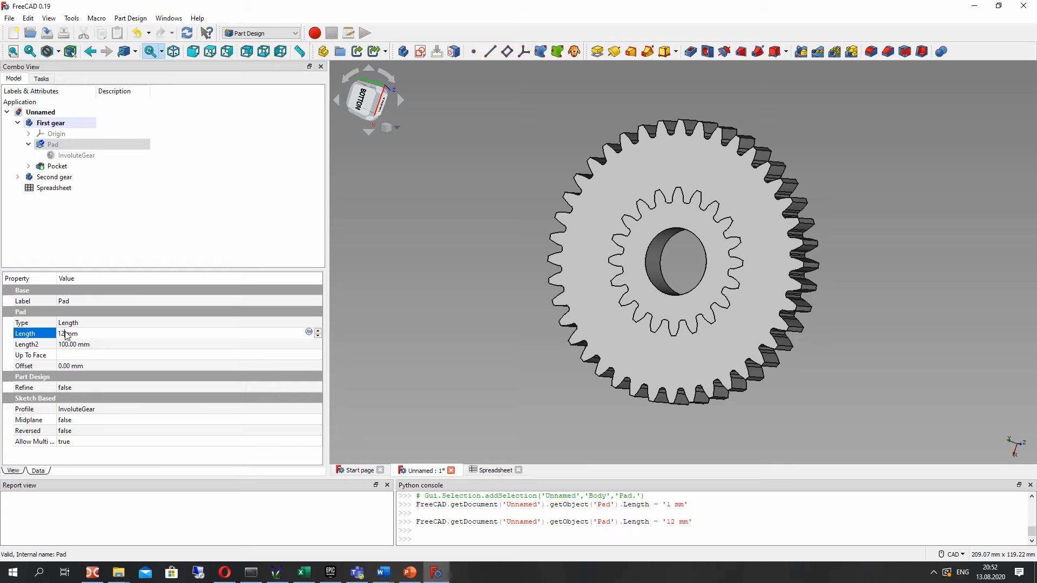
key(Return)
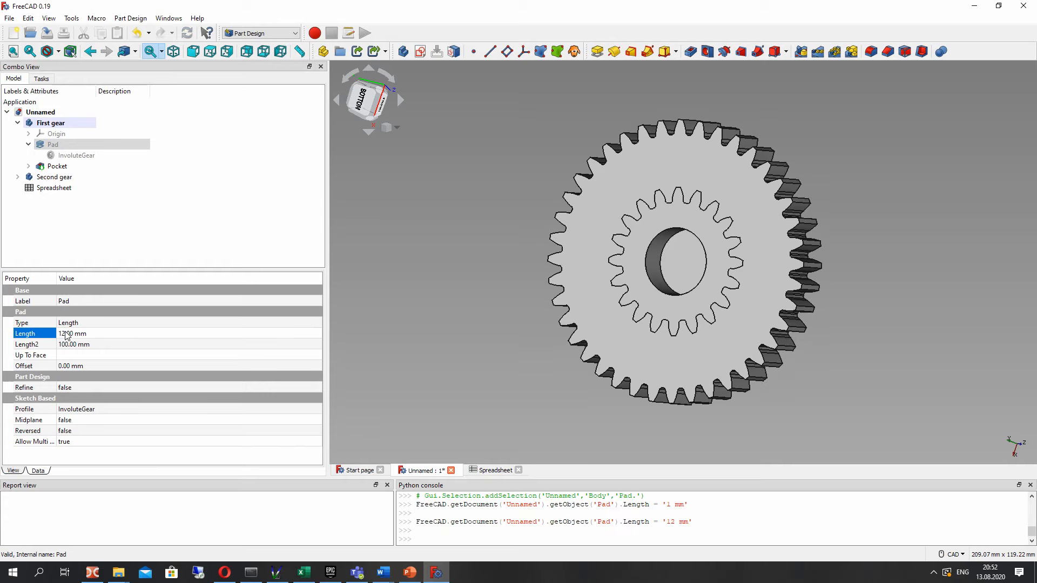
Step: Set the Length of the first gear's Pad back to 10 mm
click(66, 333)
text(10)
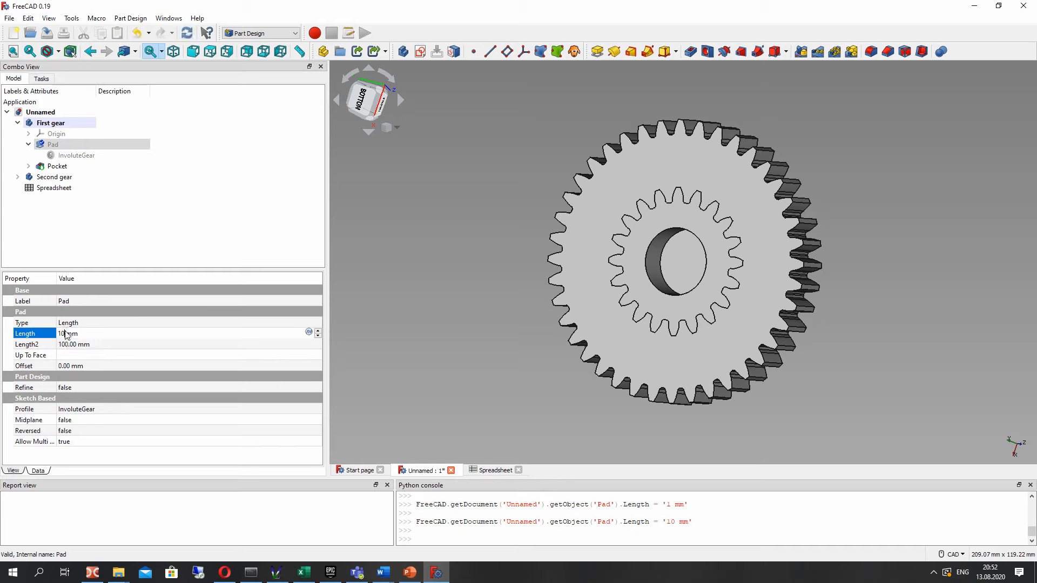
key(Return)
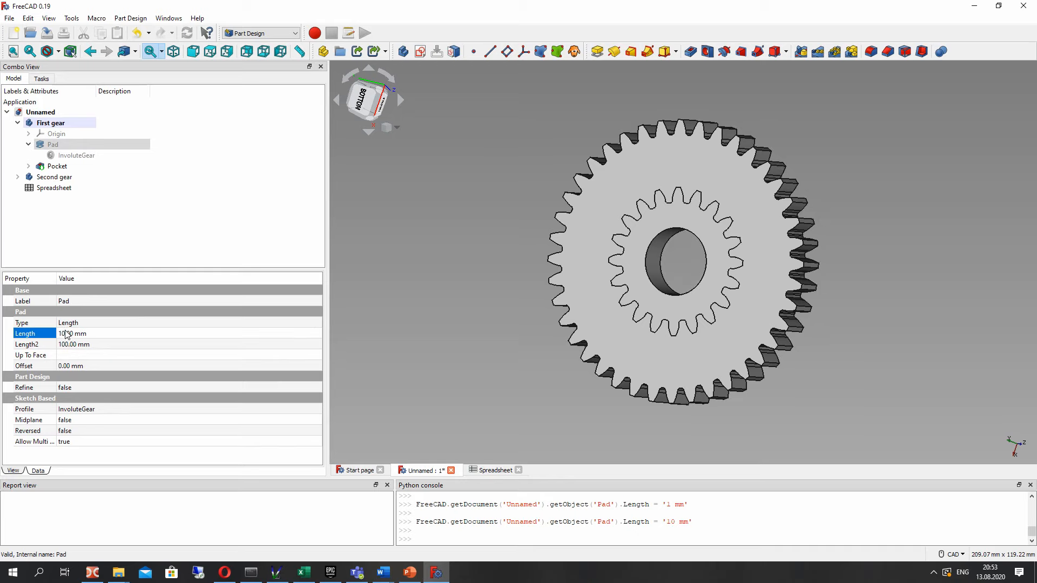
Step: Try to link the Length of the first gear's Pad to Spreadsheet.D2 and check the thickness column in the spreadsheet
click(119, 330)
click(308, 332)
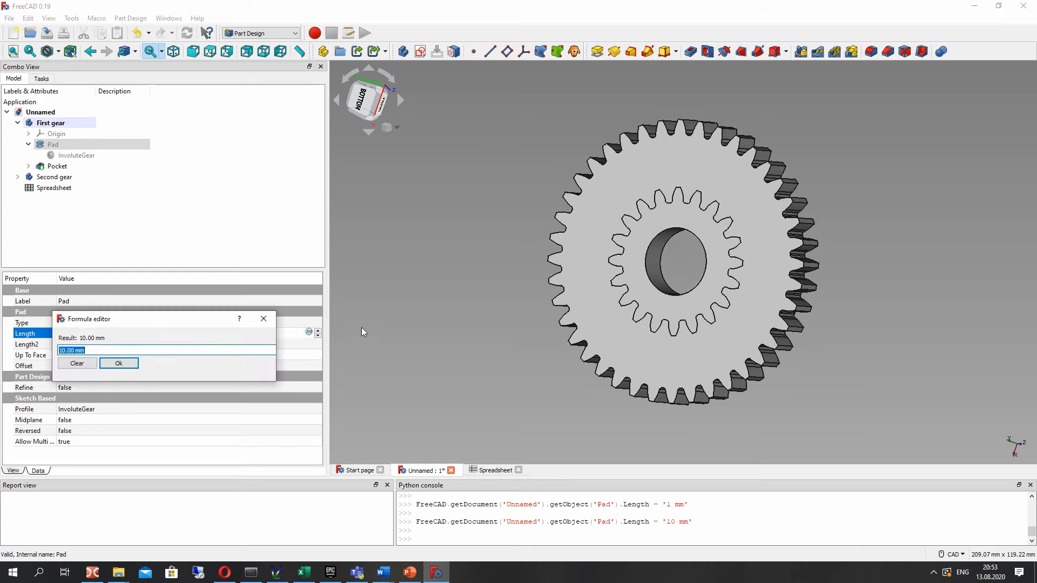
text(Sp)
click(72, 359)
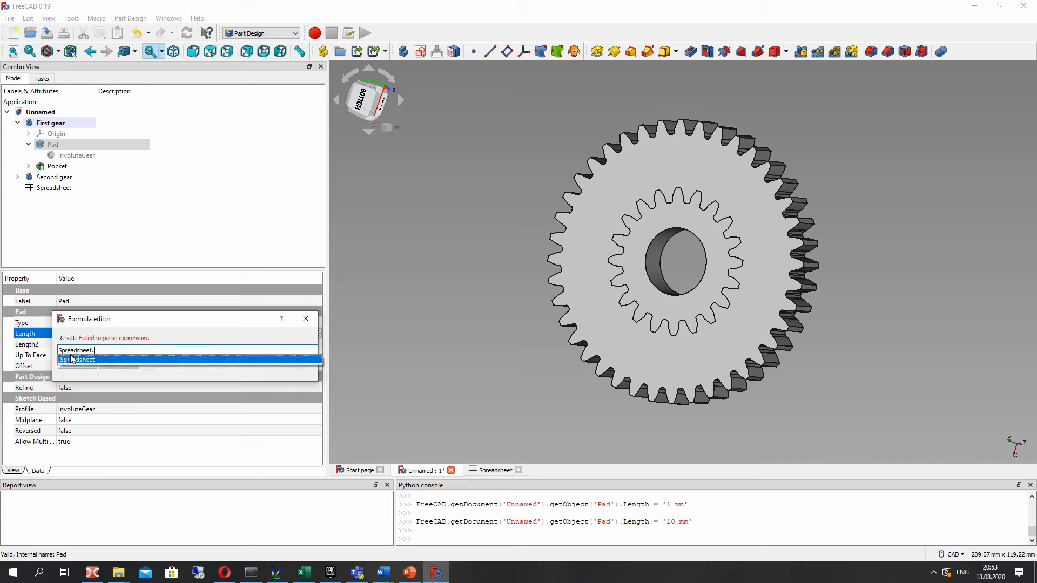
text(D2)
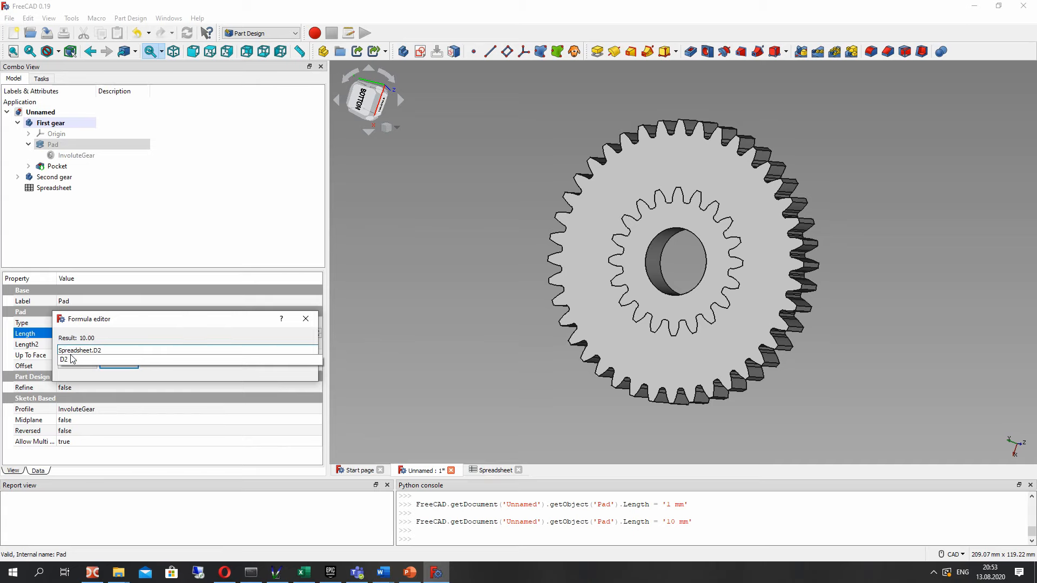
click(72, 359)
click(118, 363)
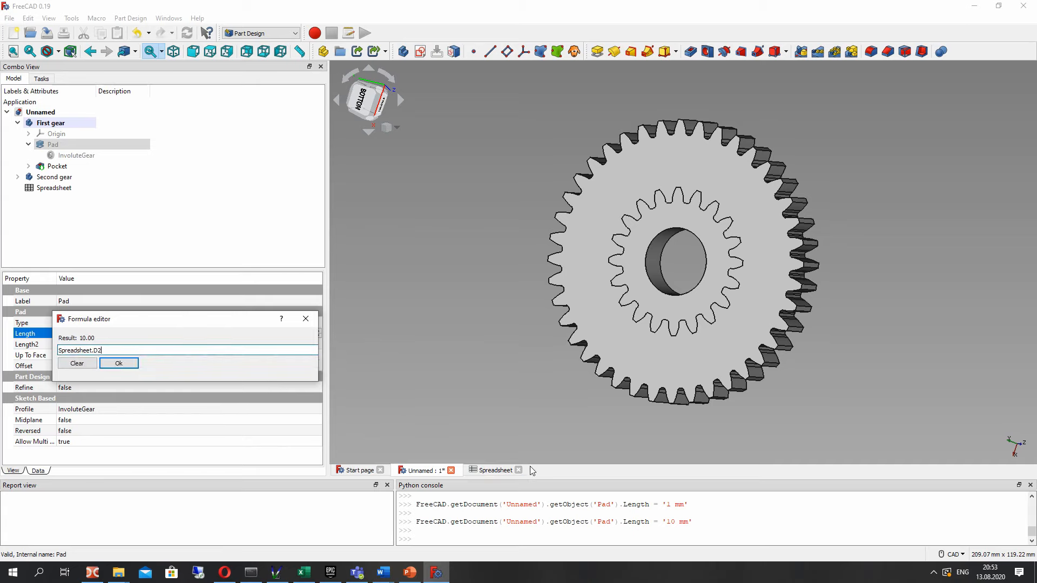
click(492, 471)
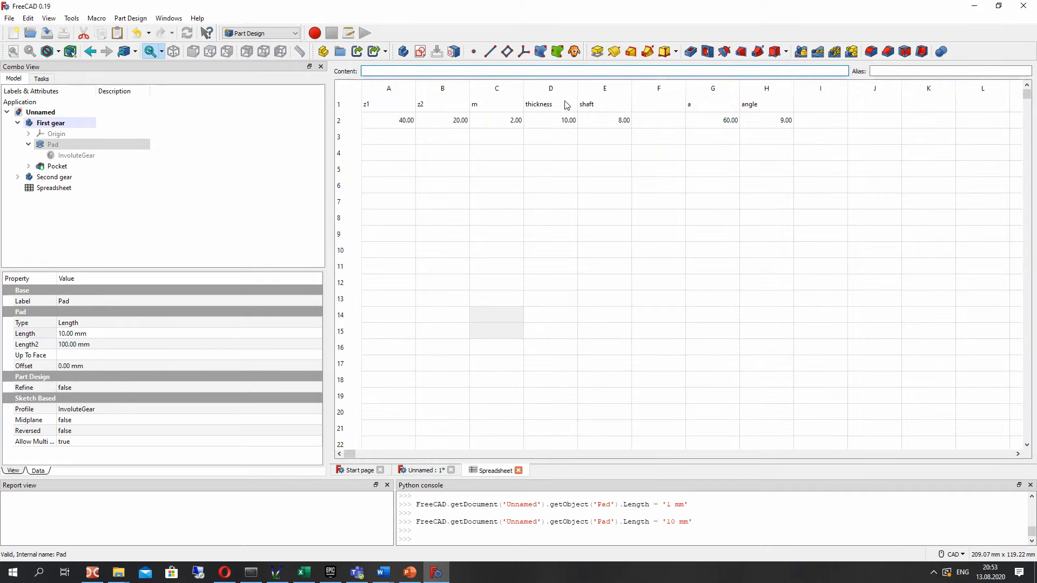
click(426, 471)
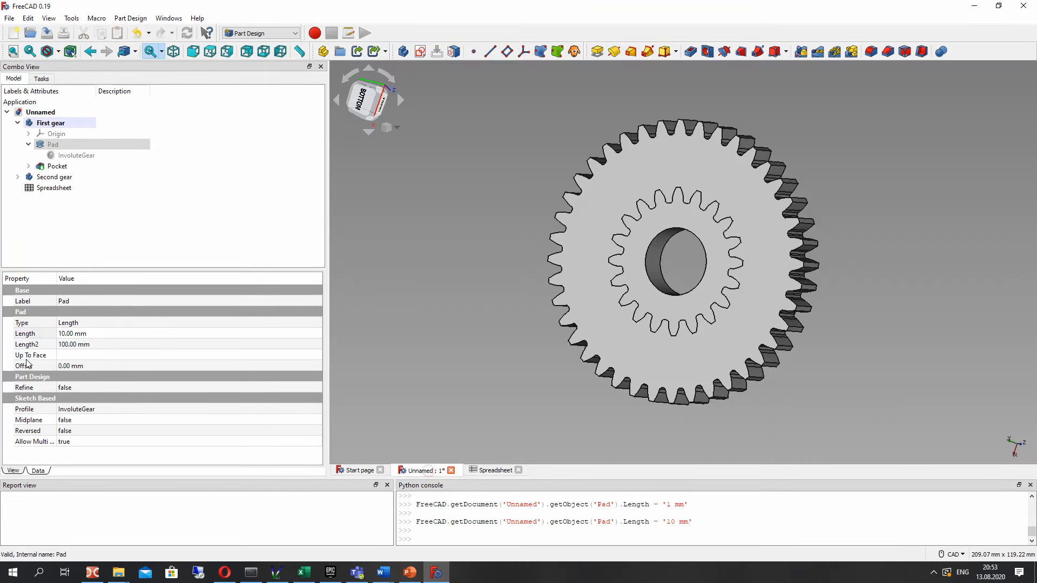
Step: Link the Length of the first gear's Pad to the expression Spreadsheet.D2
click(73, 344)
click(73, 333)
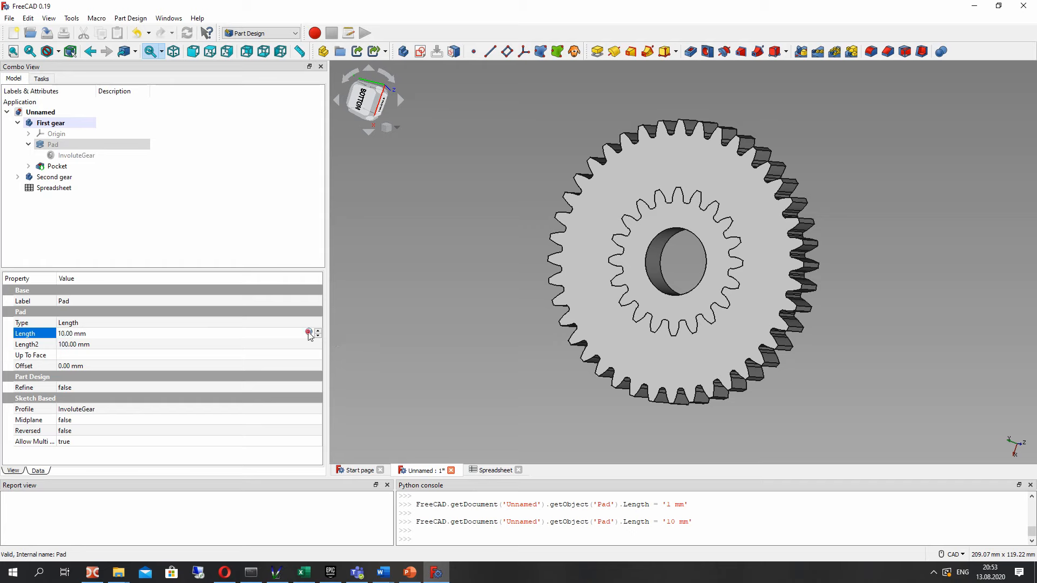
click(308, 332)
text(Sp)
key(Down)
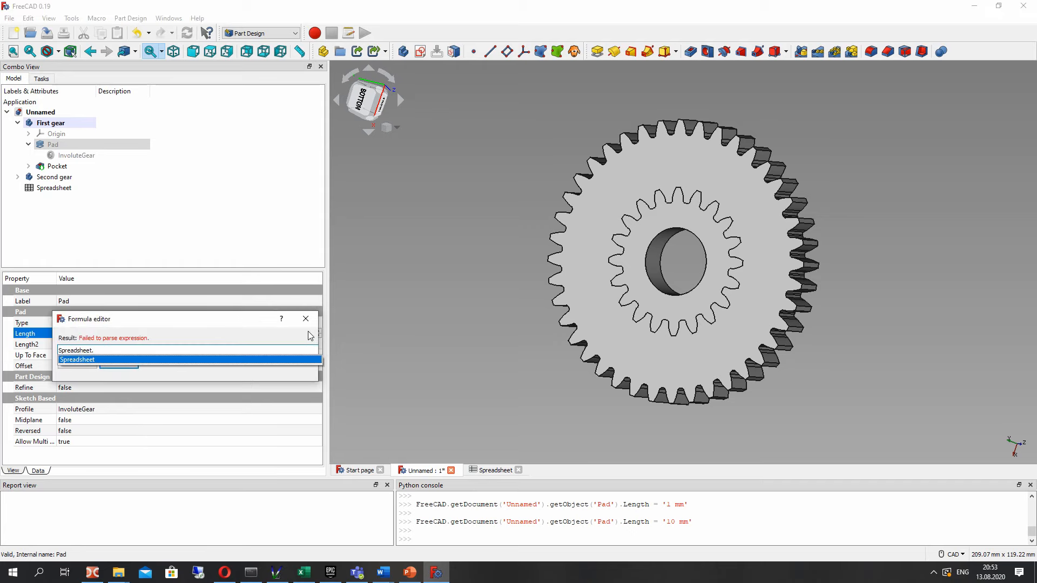
key(Return)
text(D2)
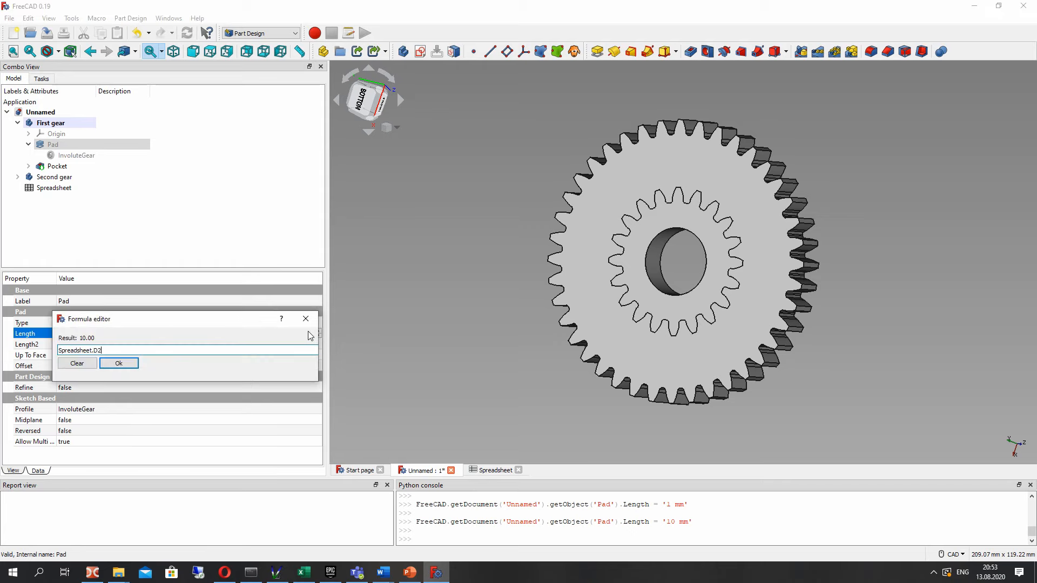
click(118, 365)
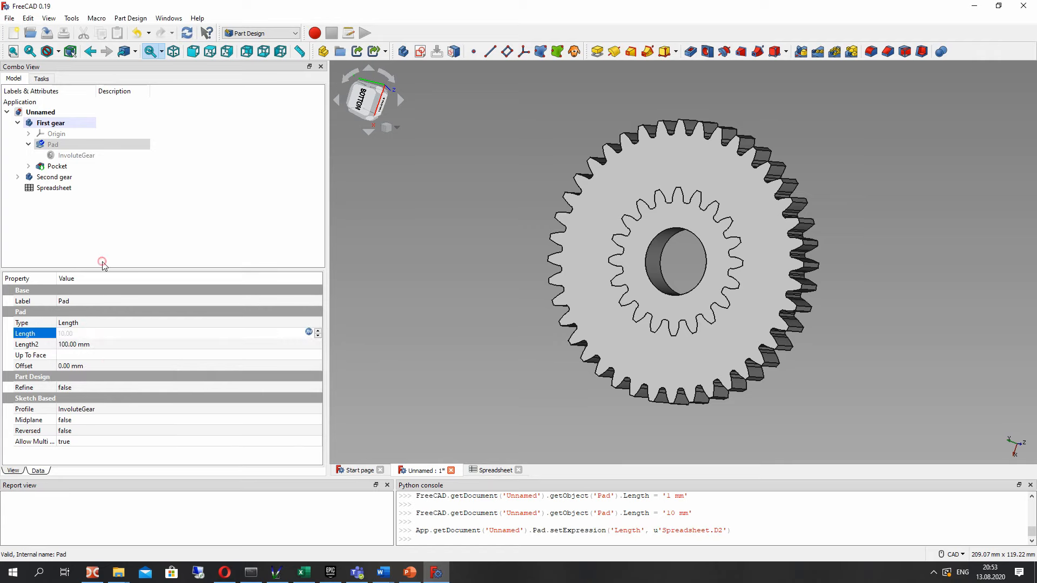
click(104, 238)
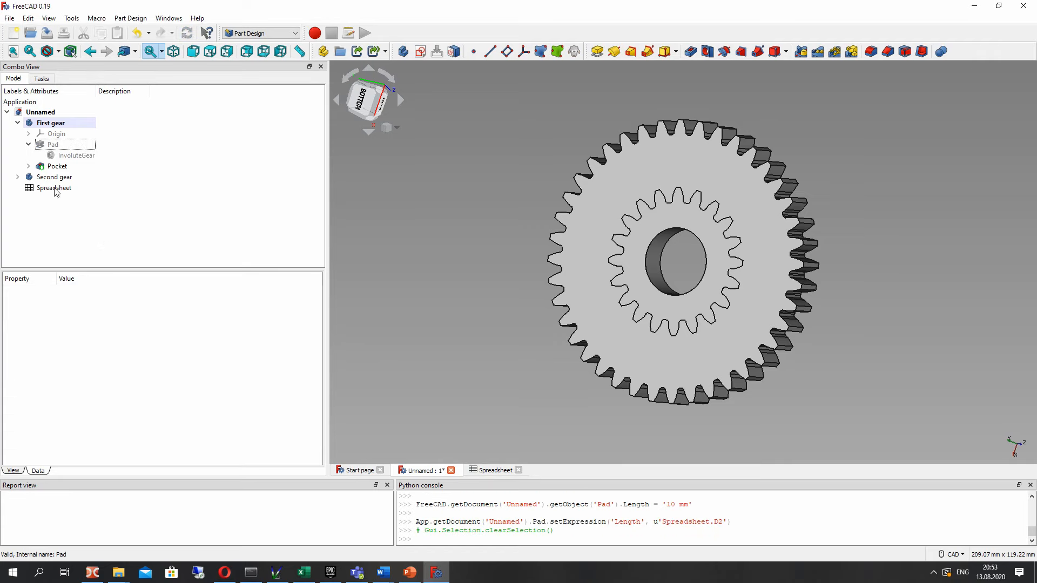
Step: Expand the first gear's Pocket and open its bore sketch for editing
click(58, 157)
click(27, 144)
click(57, 156)
click(28, 155)
click(59, 166)
right_click(59, 166)
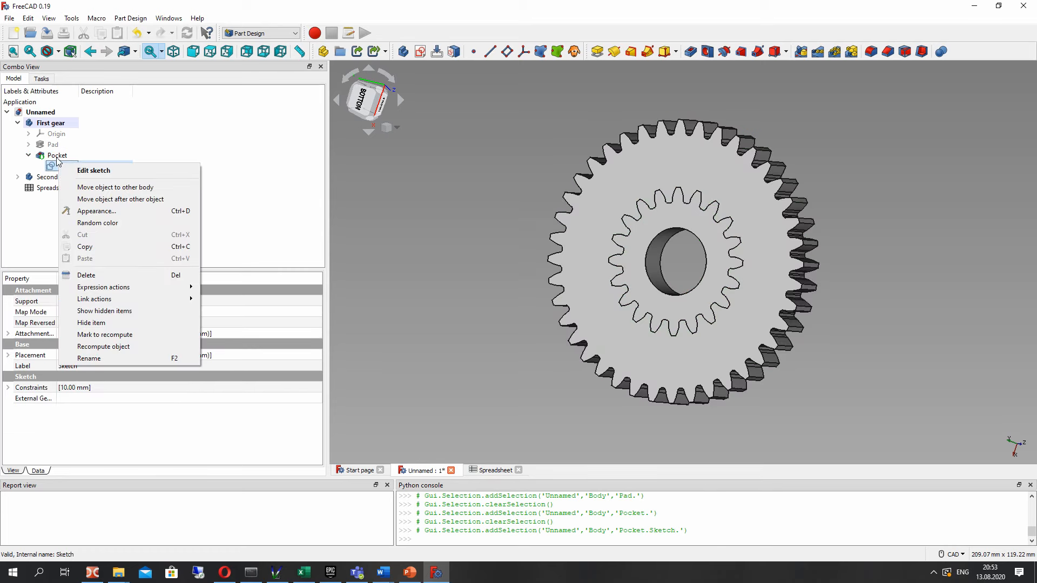
click(47, 161)
right_click(69, 166)
click(100, 173)
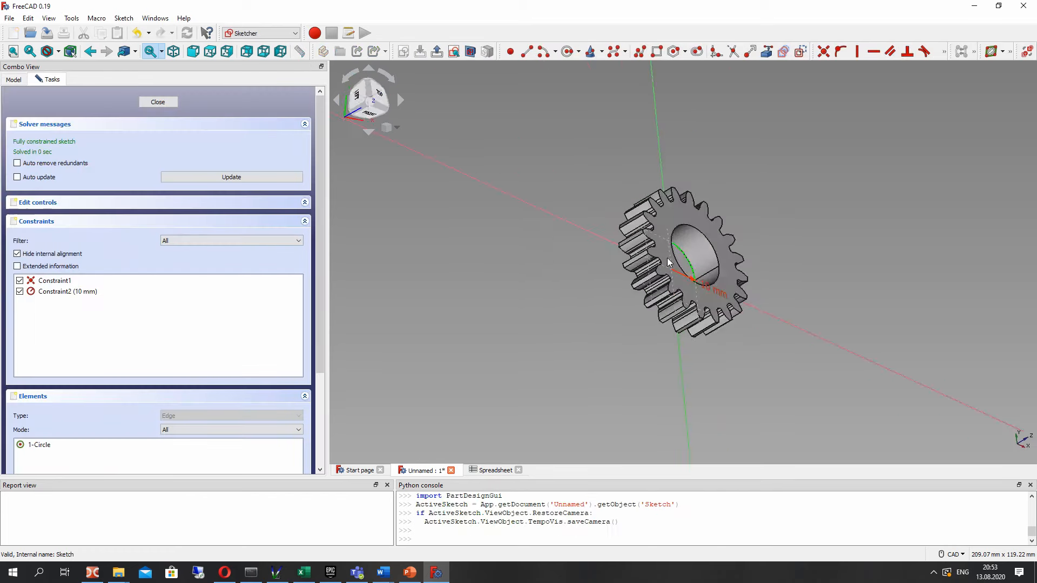
Step: Link the bore circle's radius constraint to the expression Spreadsheet.E2 and leave the sketch
click(736, 263)
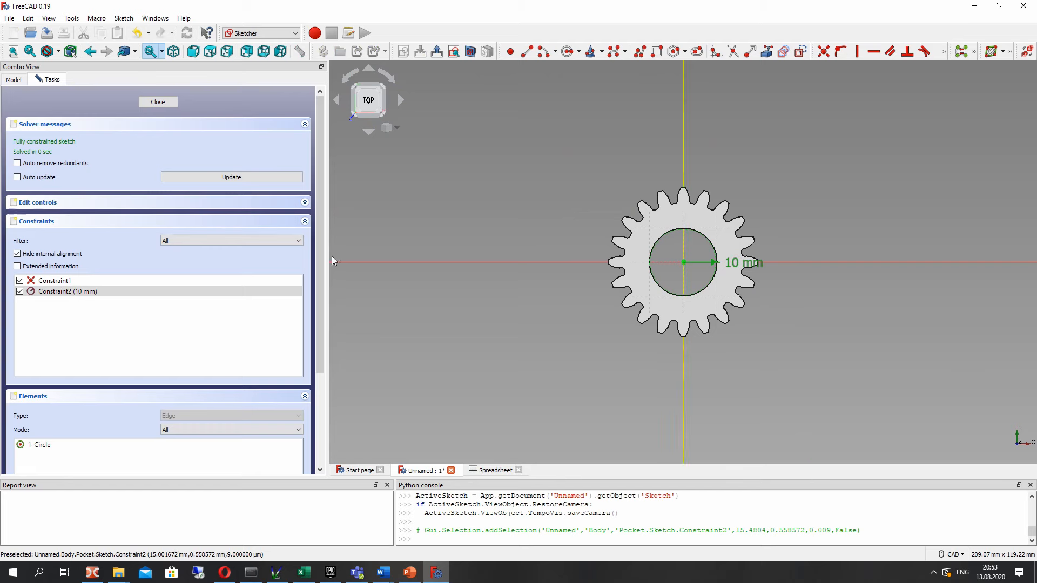
middle_drag(806, 290, 451, 249)
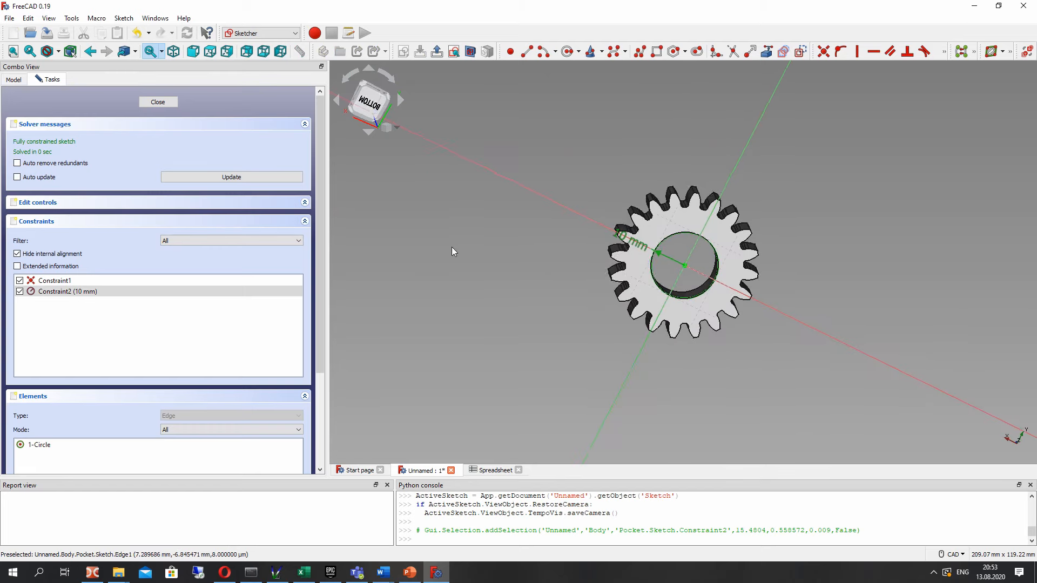
click(624, 238)
key(Escape)
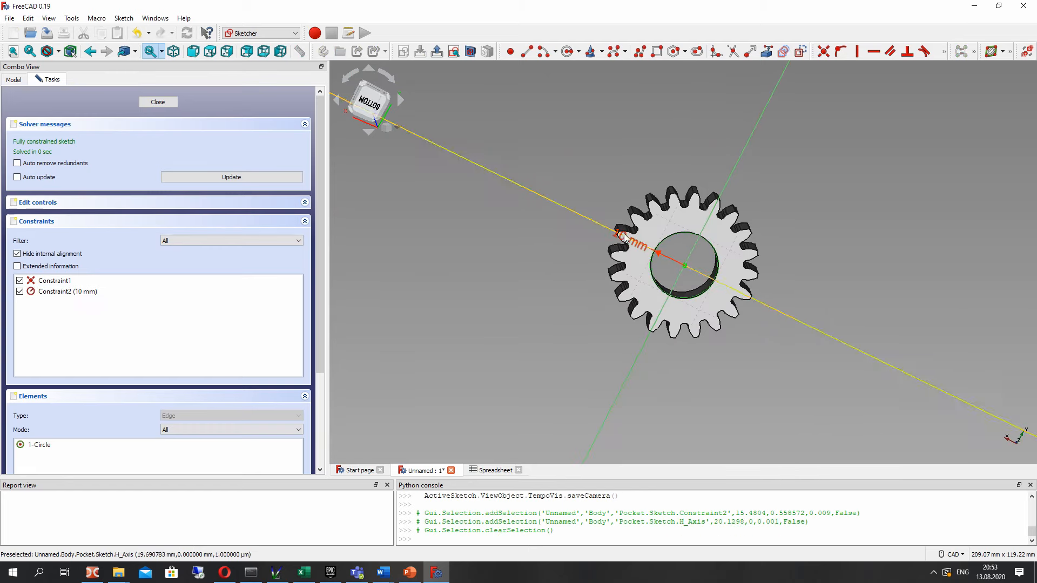
double_click(619, 234)
click(738, 243)
click(736, 241)
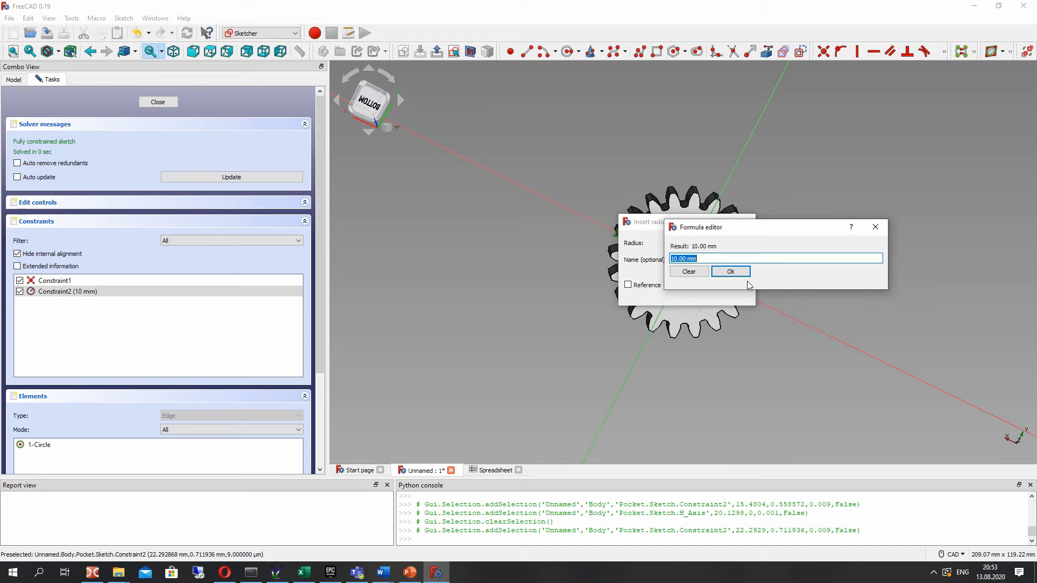
text(Spreadsheet.)
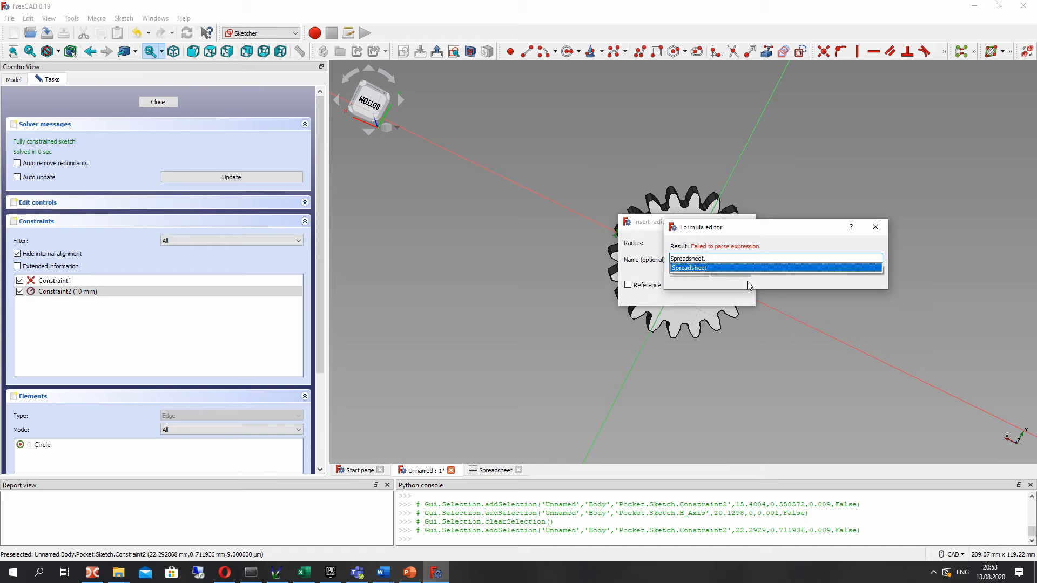
text(E2)
key(Return)
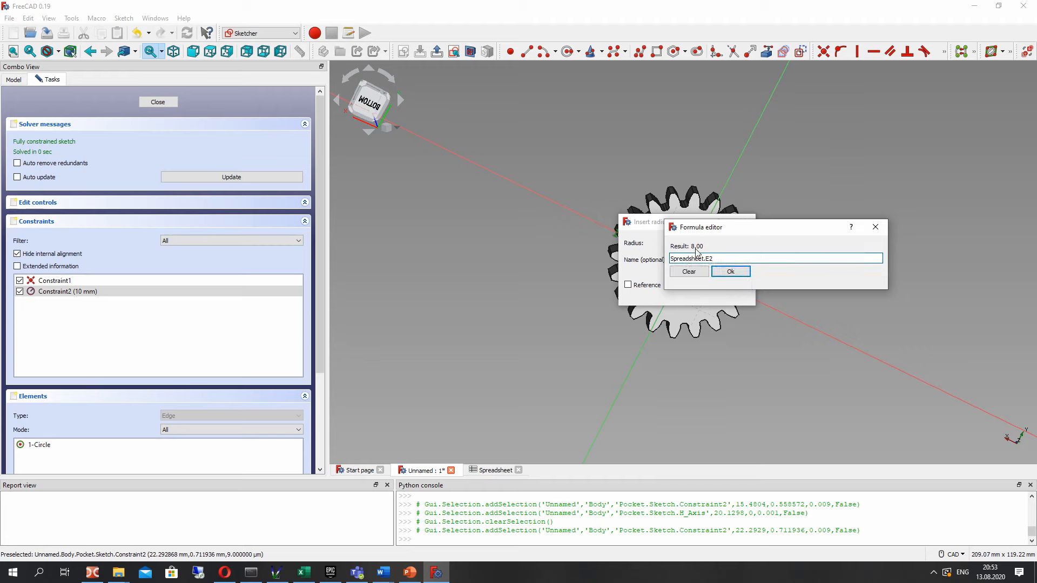
click(730, 271)
click(685, 294)
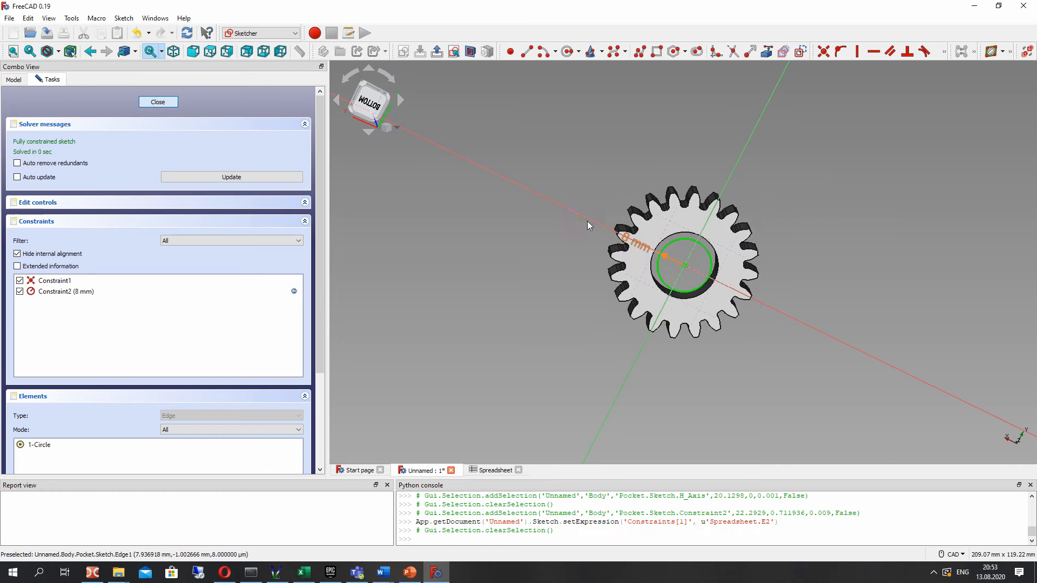
key(Escape)
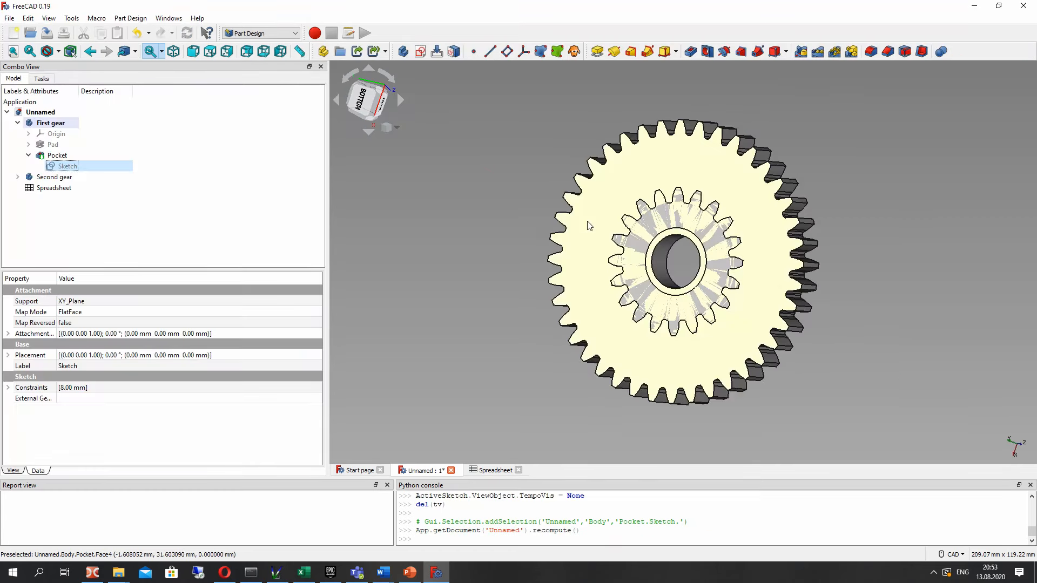
Step: Expand the Second gear body down to its InvoluteGear001 profile and hide the First gear body
click(29, 156)
click(18, 165)
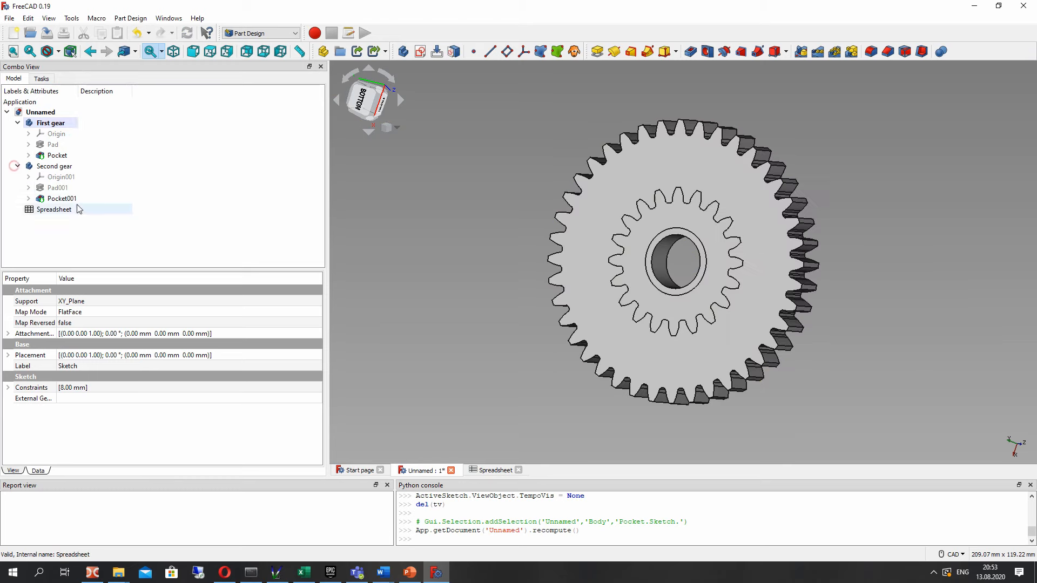
click(28, 187)
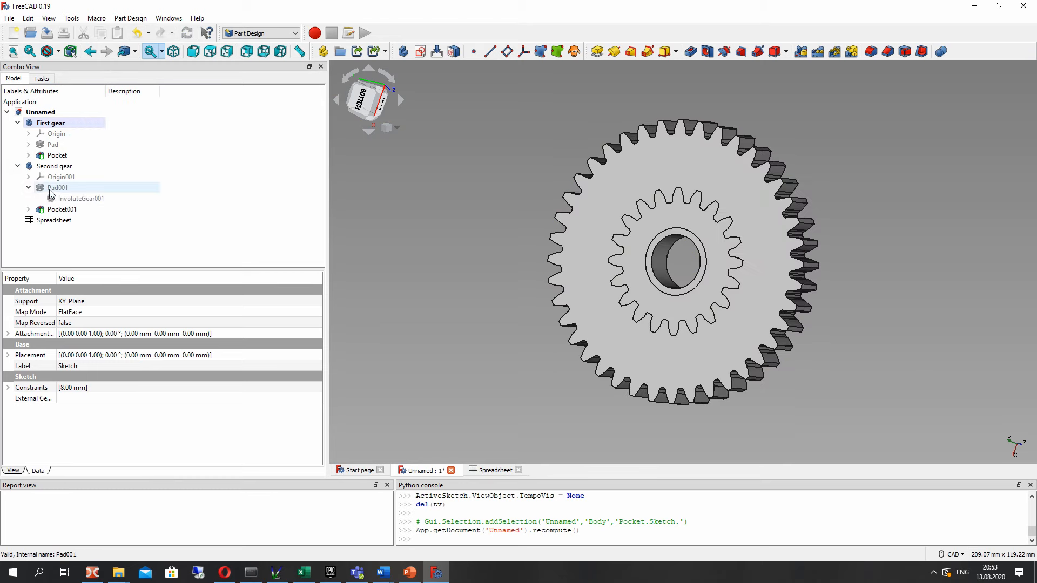
click(17, 122)
click(46, 123)
key(space)
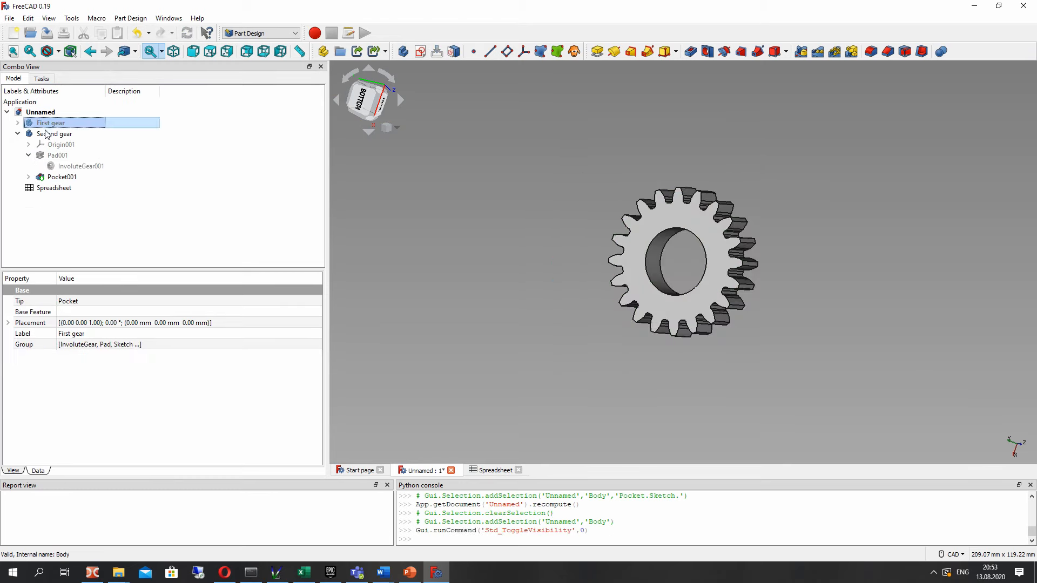
Step: Make the Second gear body active and select its InvoluteGear001 profile
click(74, 166)
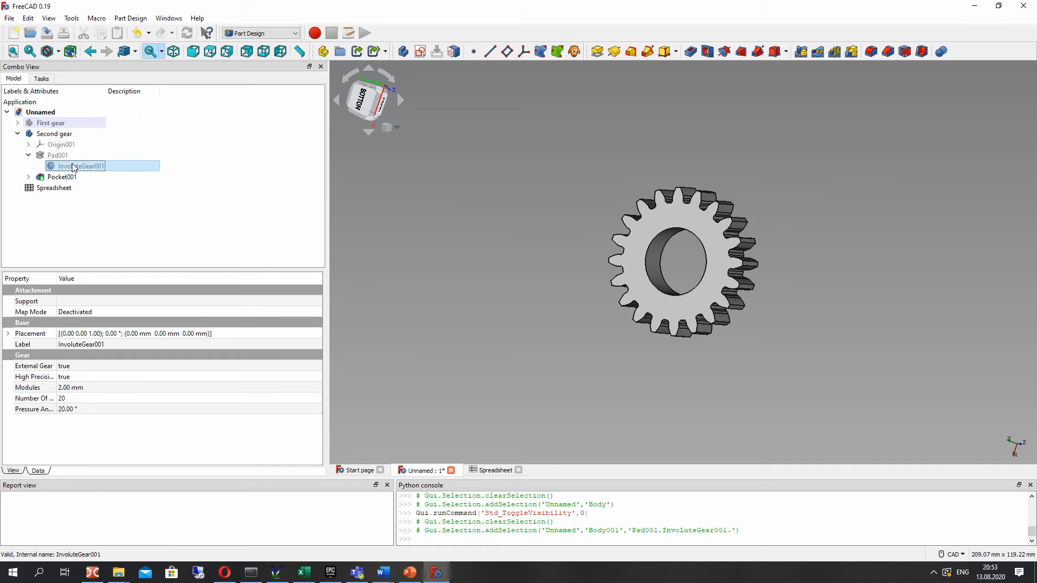
double_click(59, 135)
click(75, 166)
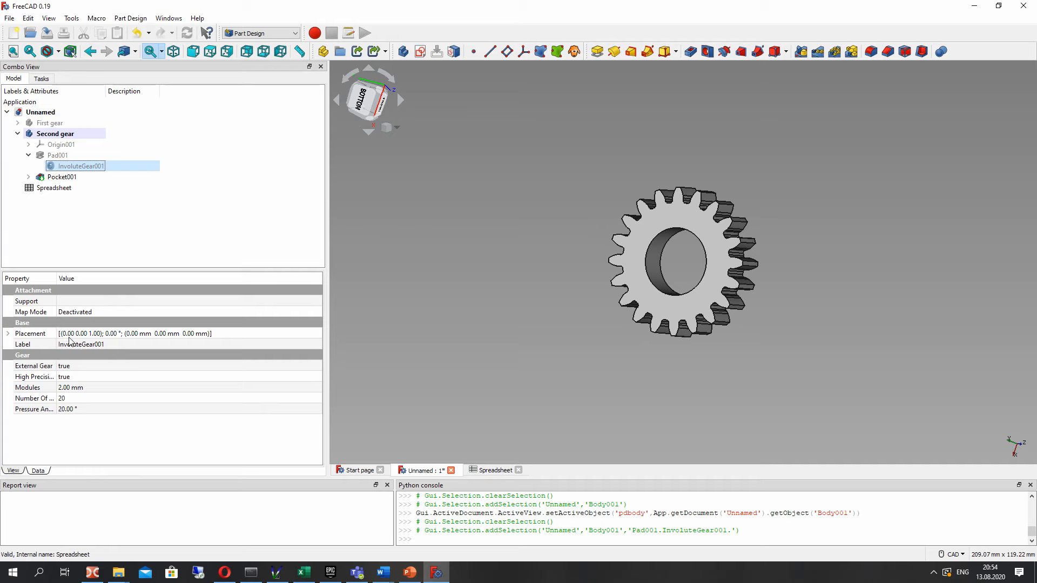
Step: Link the Modules value of the second gear's InvoluteGear001 profile to the expression Spreadsheet.C2
click(68, 389)
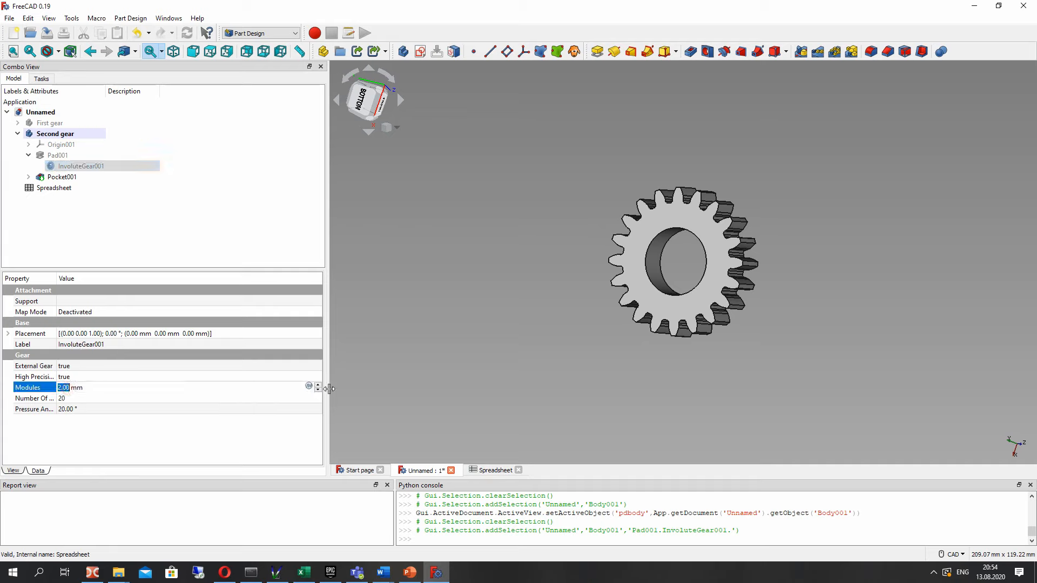
click(310, 387)
text(Spreadsheet.)
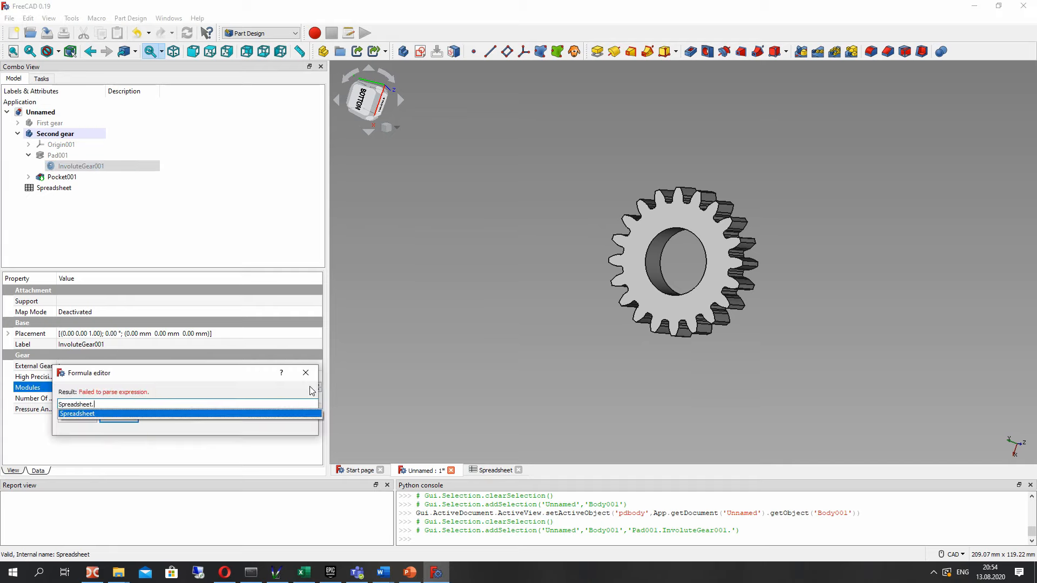
text(C2)
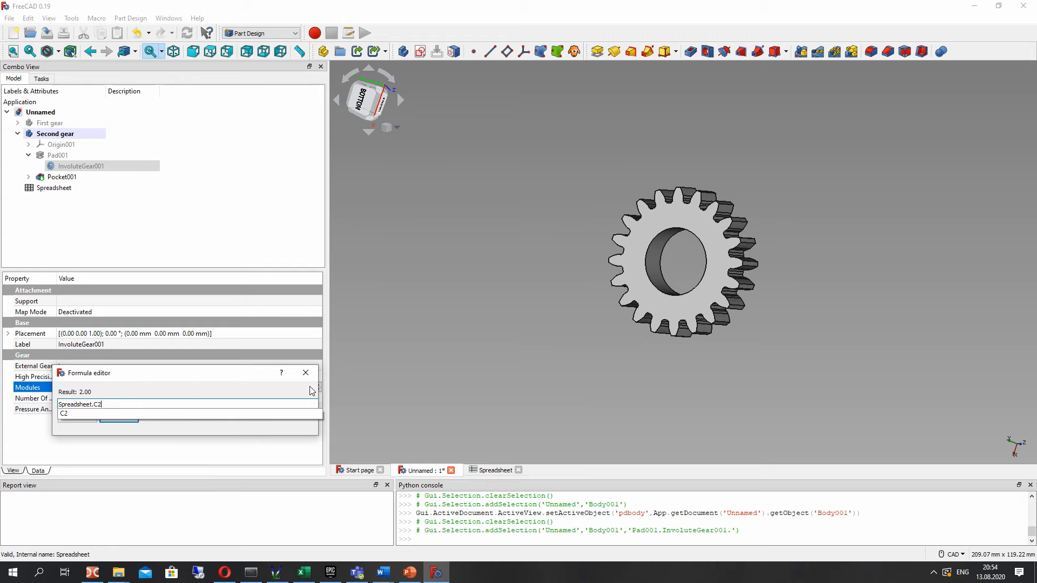
key(Return)
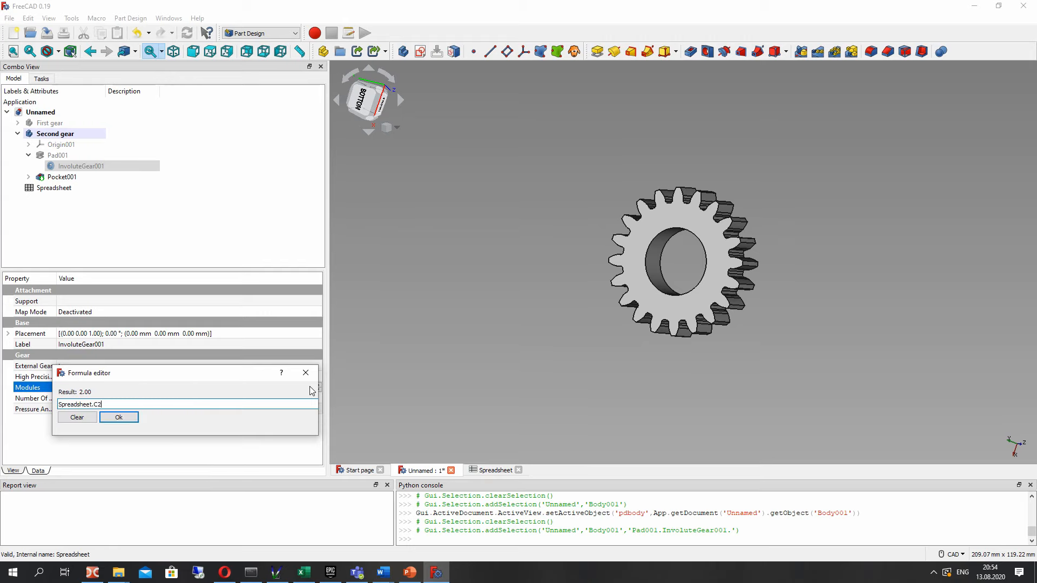
click(113, 419)
Step: Link the number of teeth of the InvoluteGear001 profile to the expression Spreadsheet.B2
key(Tab)
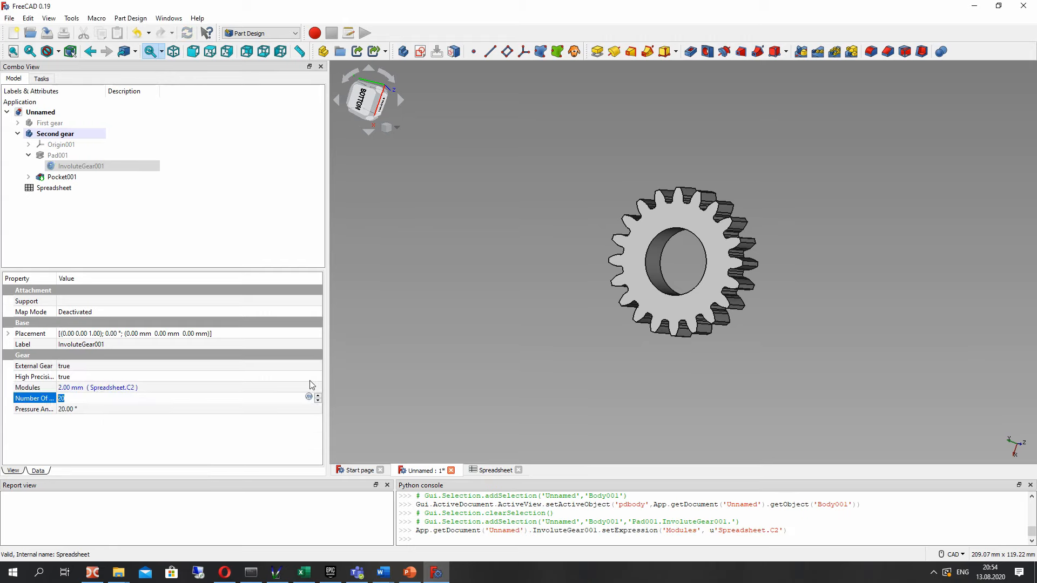
click(309, 398)
text(S)
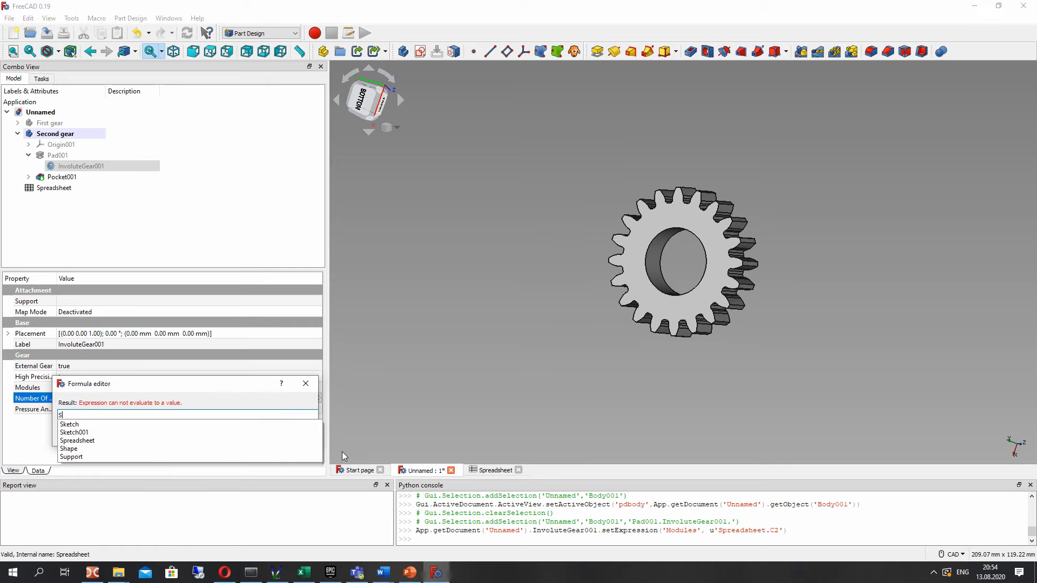
key(Down)
key(Down)
key(Down)
text(B2)
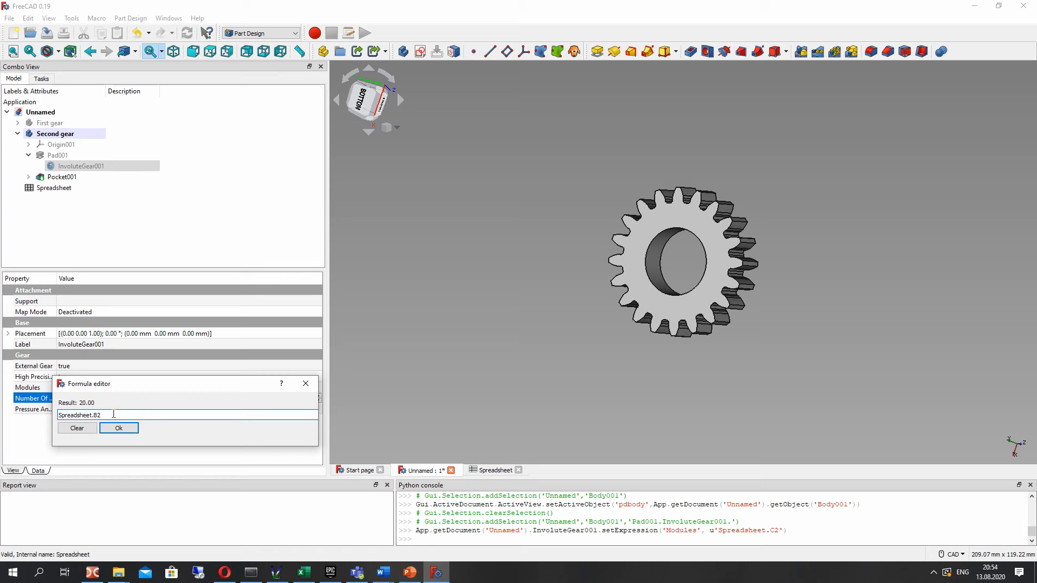
click(103, 426)
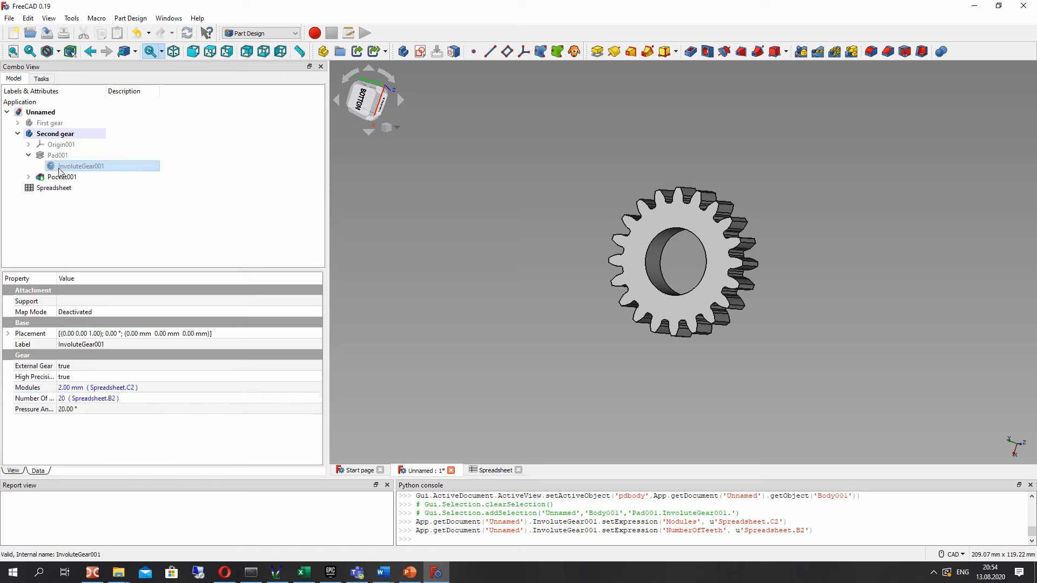
Step: Link the Length of the second gear's Pad001 to the expression Spreadsheet.D2 and recompute the document
click(55, 157)
click(73, 332)
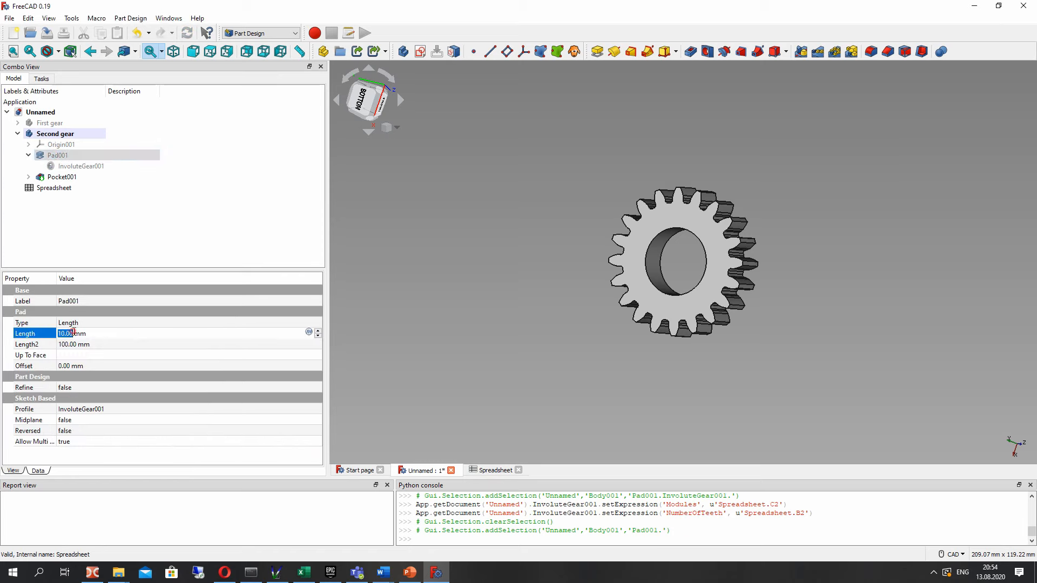
click(309, 331)
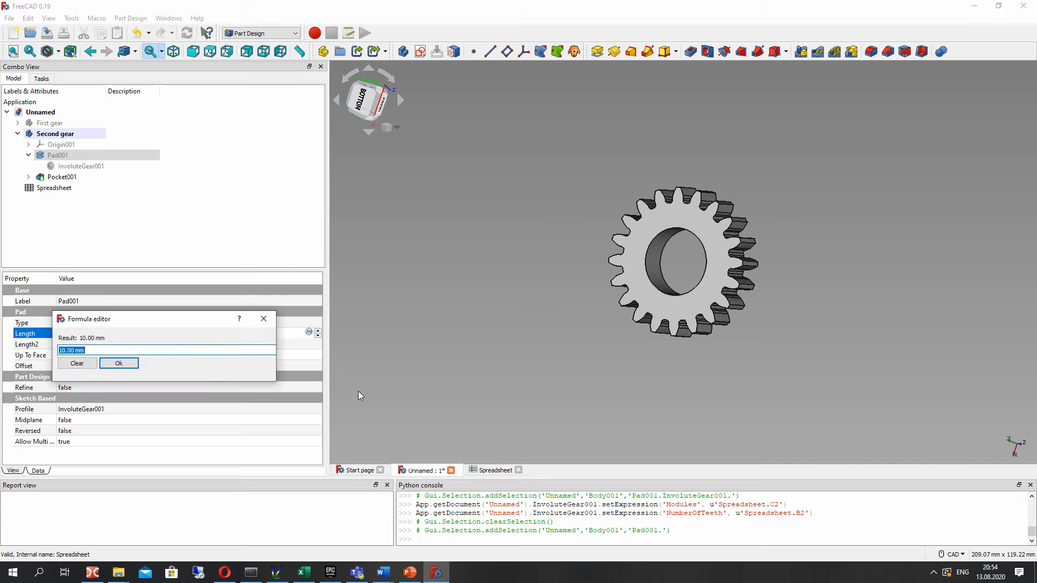
text(Spreadsheet.C2)
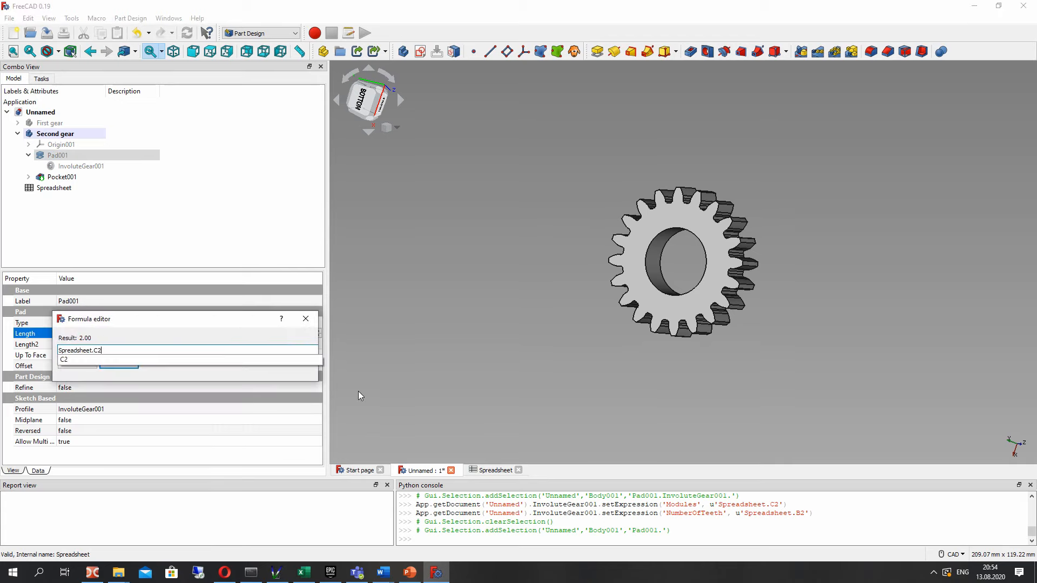
key(BackSpace)
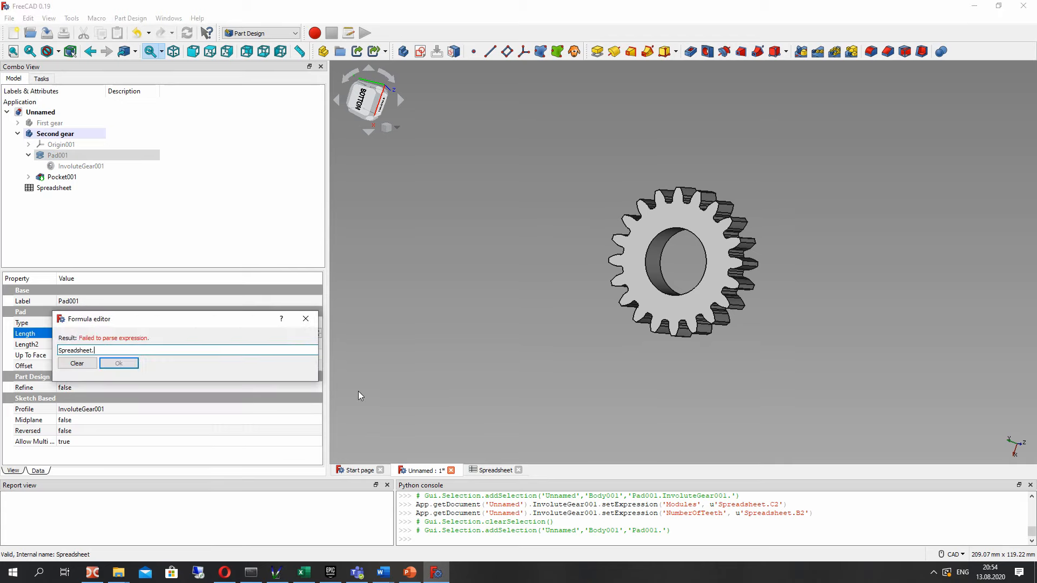
text(D2)
click(118, 363)
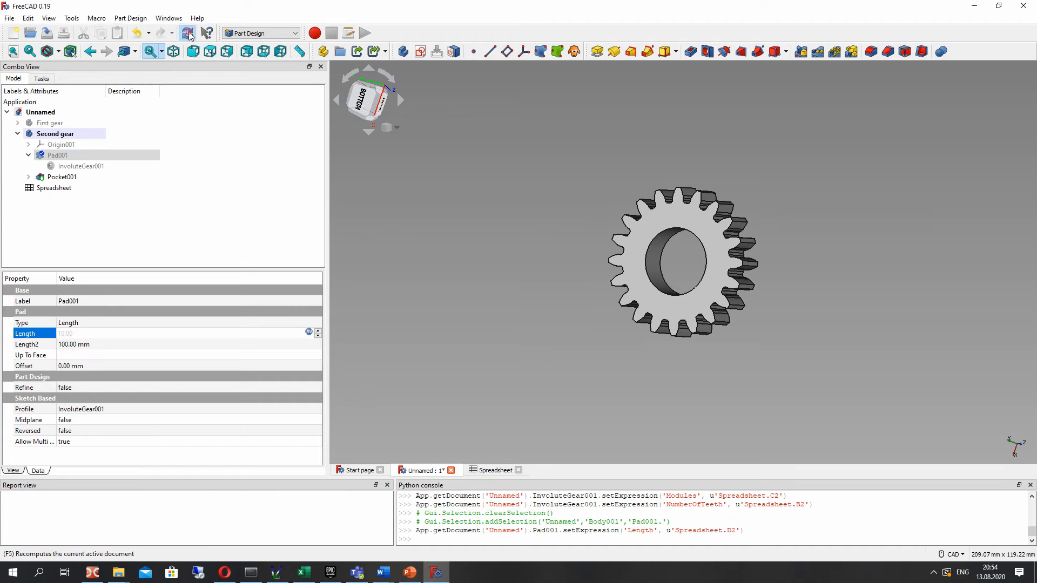
Step: Expand the second gear's Pocket001 and open its bore sketch, Sketch001, for editing
click(65, 176)
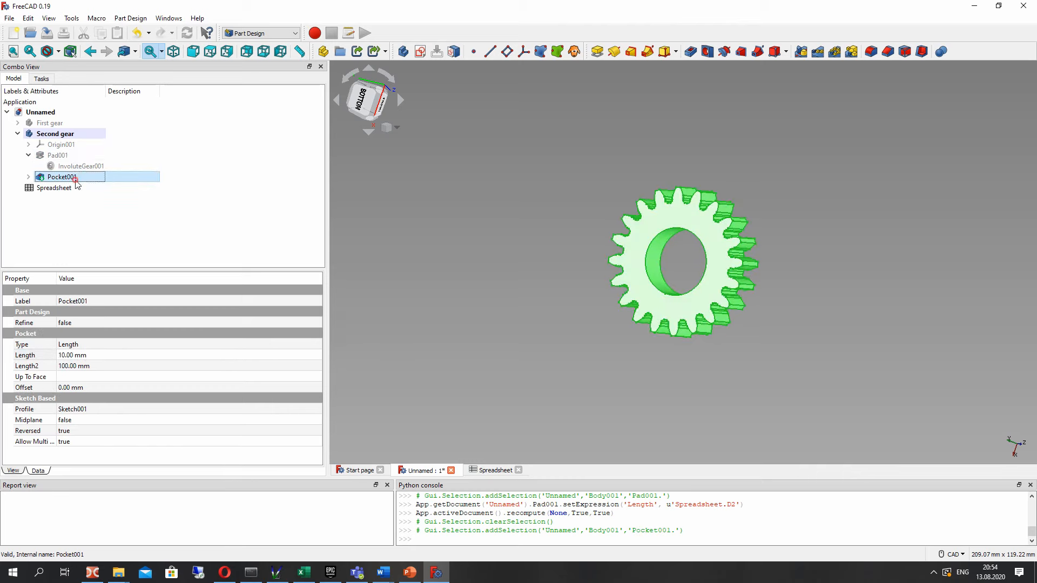
click(58, 155)
click(62, 177)
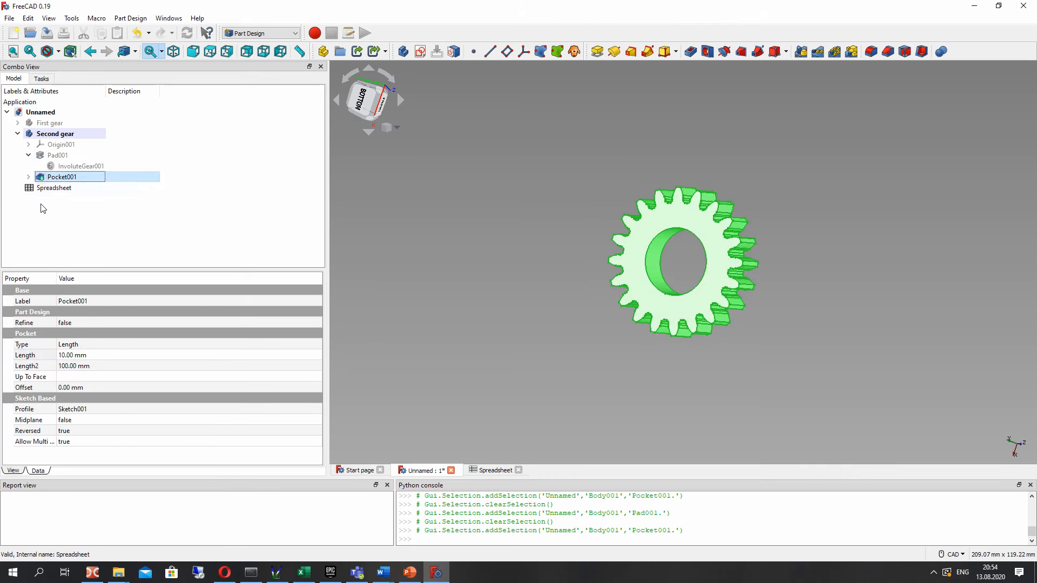
click(28, 177)
click(75, 187)
double_click(76, 188)
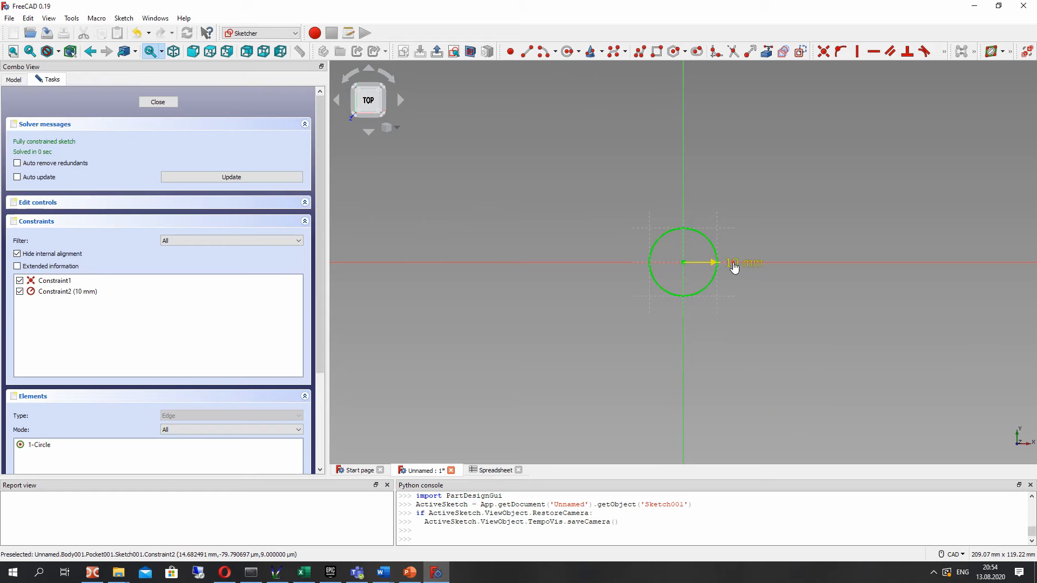
Step: Link the radius constraint of the second gear's bore circle to the expression Spreadsheet.E2 and leave the sketch
double_click(735, 266)
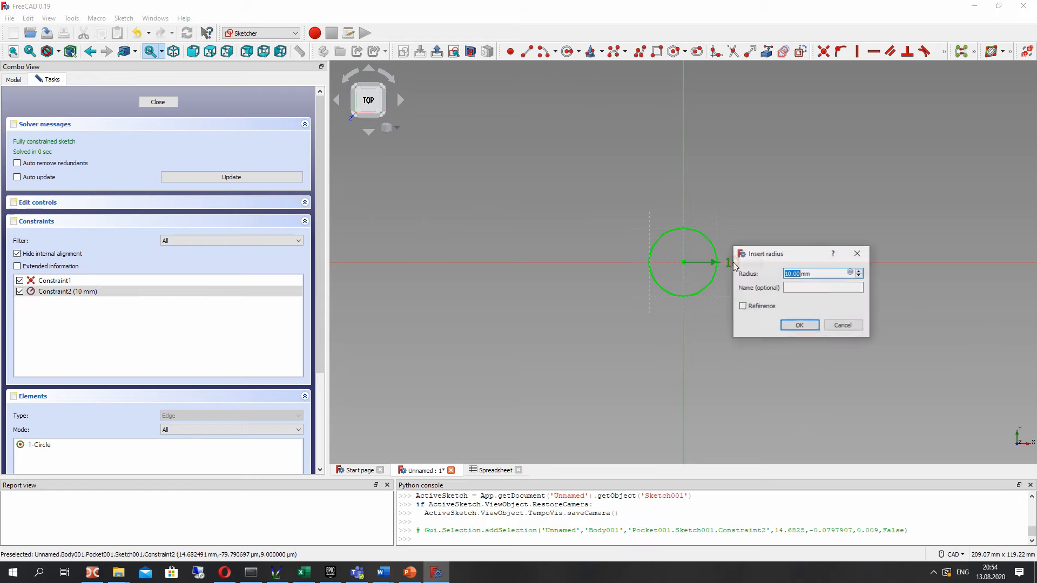
click(850, 272)
text(Spreadsheet.)
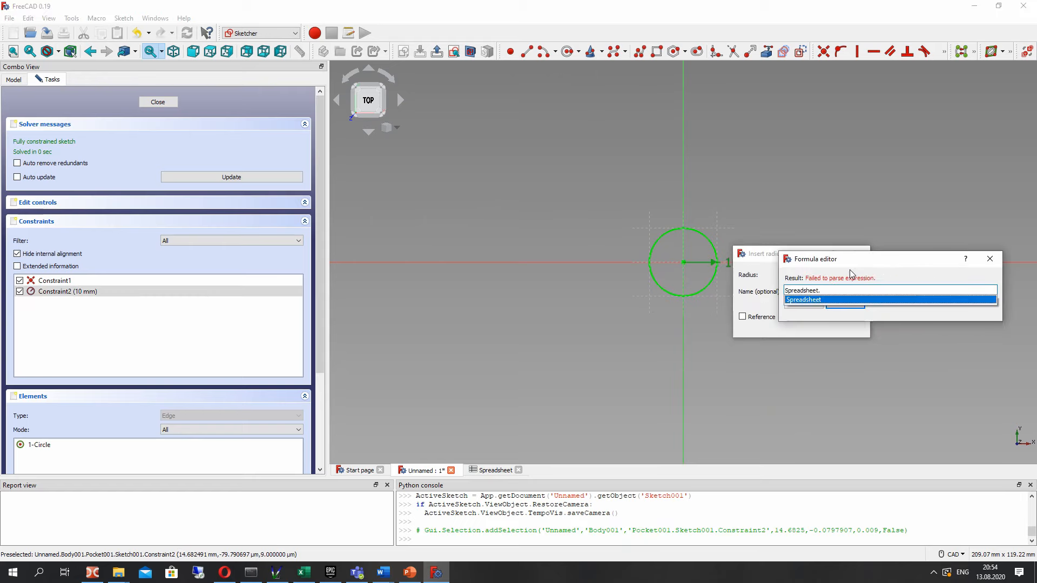
text(E2)
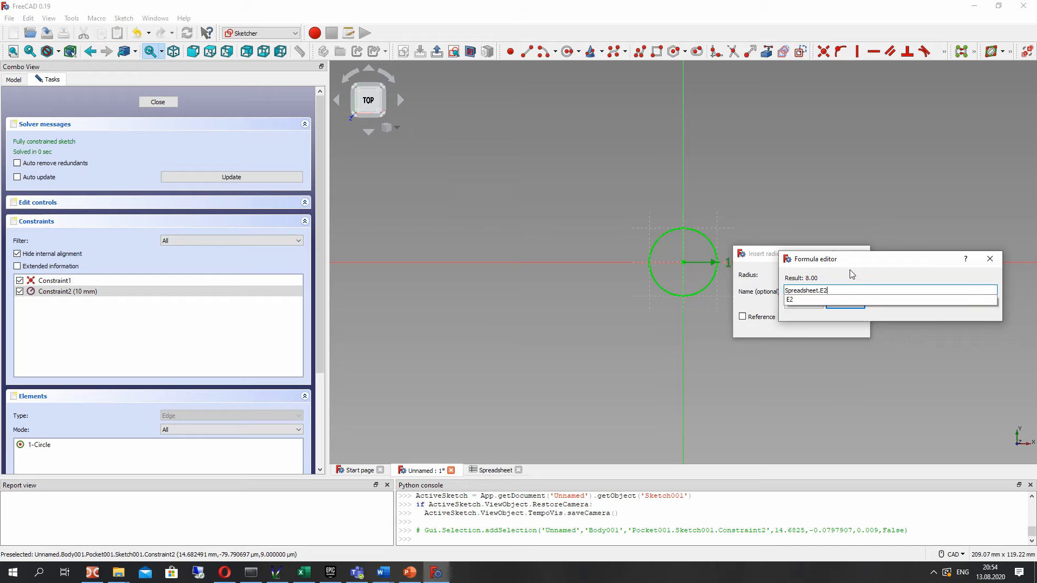
click(845, 303)
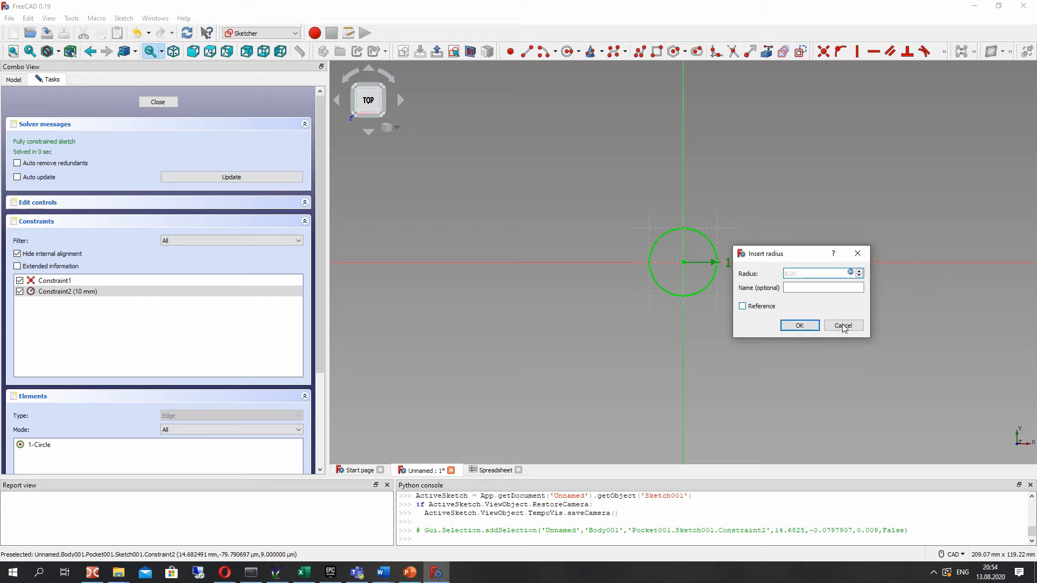
click(802, 325)
click(157, 102)
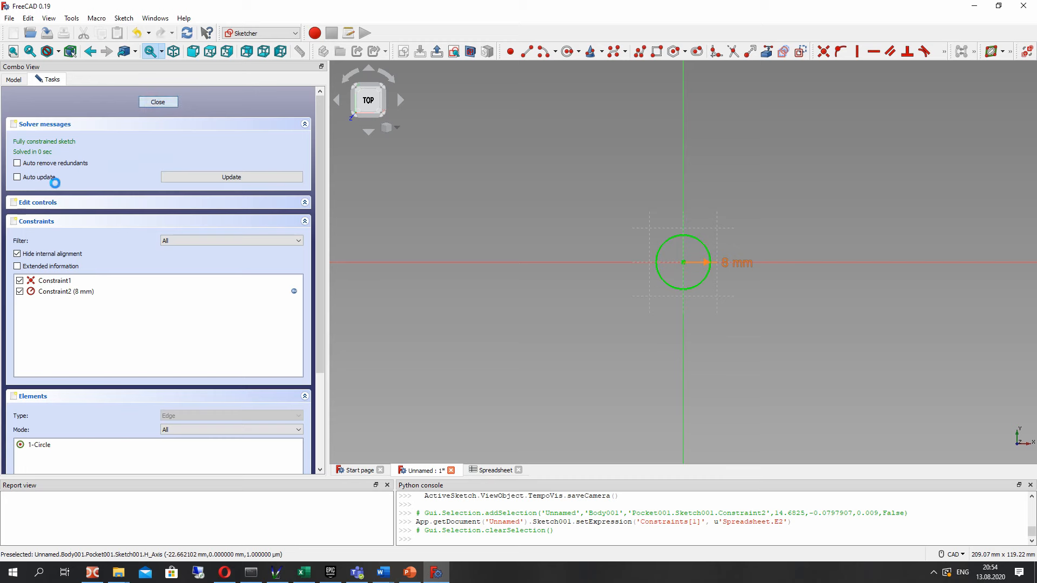
Step: Collapse the Second gear body in the model tree and make the First gear body visible again
click(62, 177)
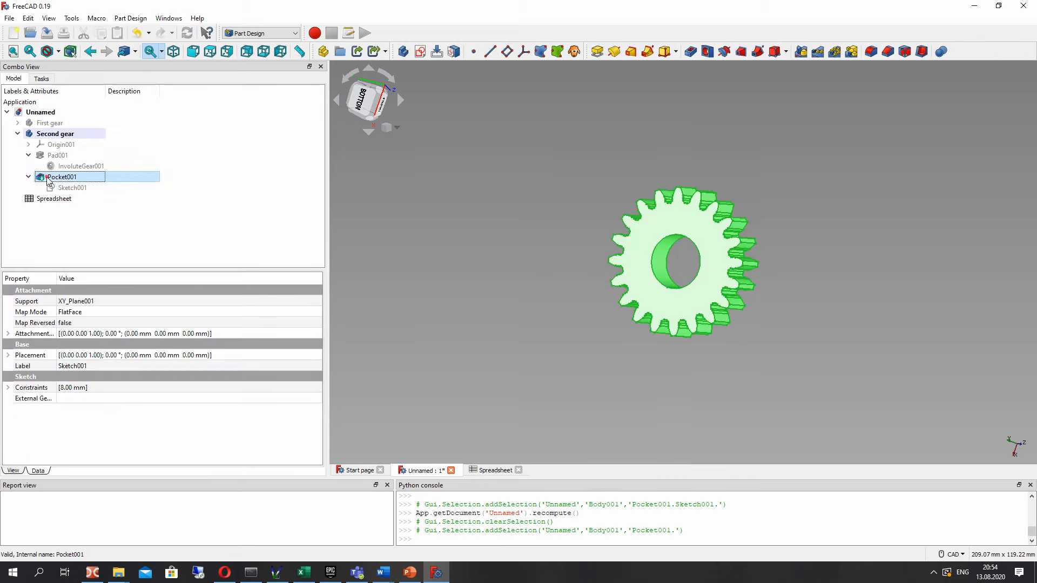
click(17, 133)
click(48, 124)
key(space)
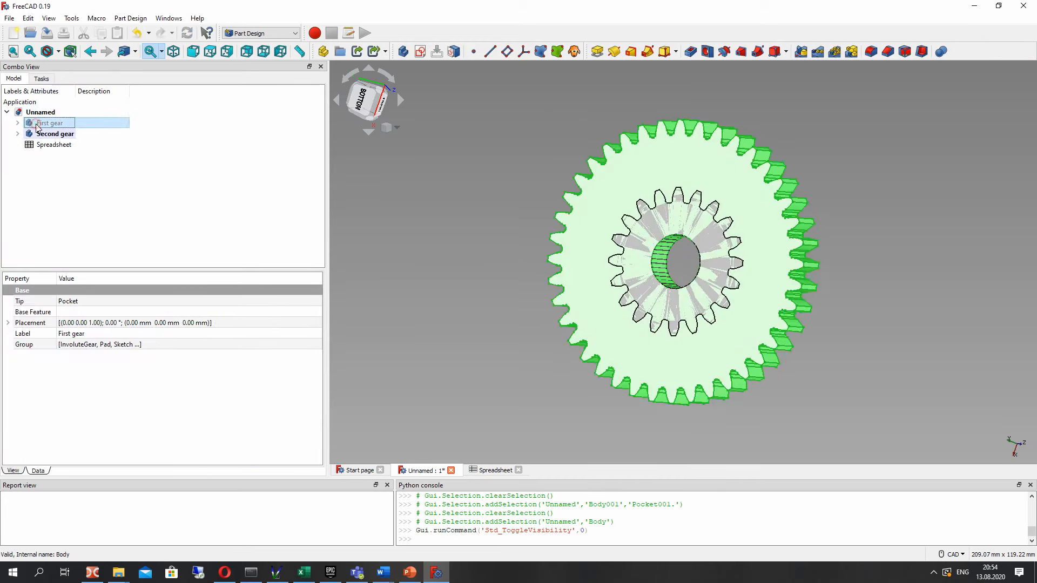
click(437, 232)
click(18, 134)
click(18, 134)
Step: Select the Second gear body and expand its Placement down to the Angle value
click(51, 133)
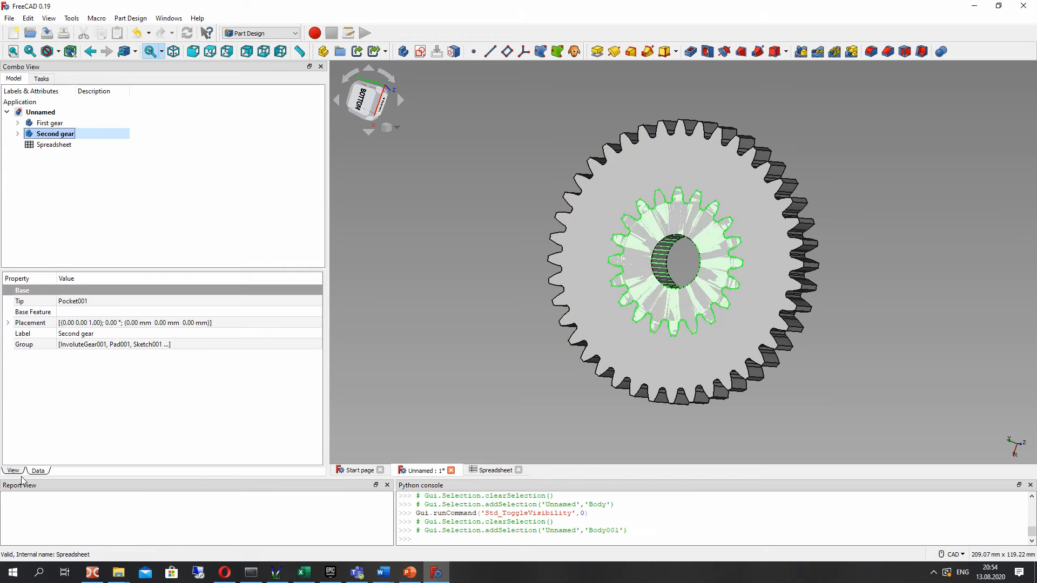
click(9, 323)
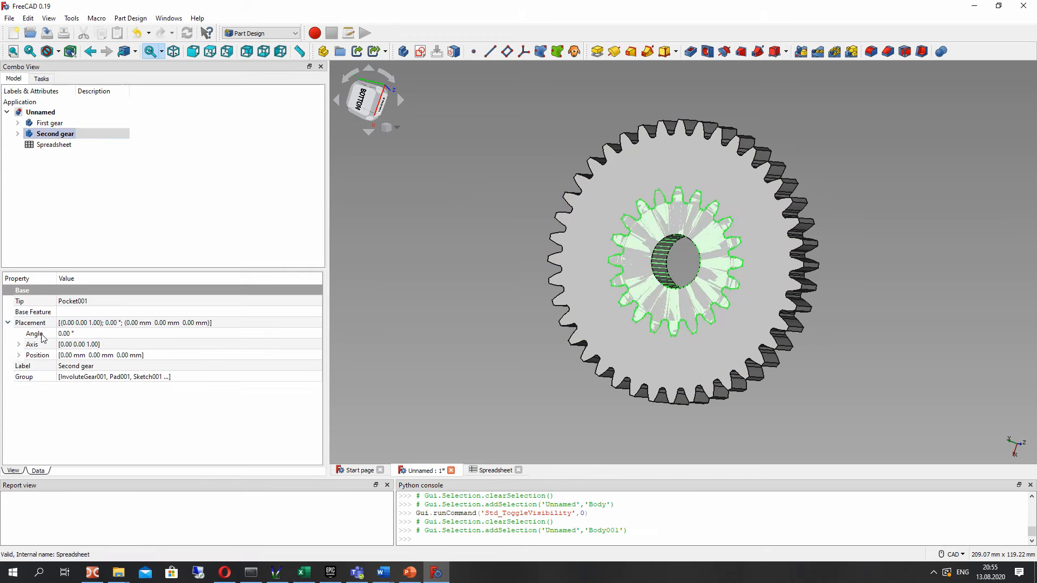
click(64, 335)
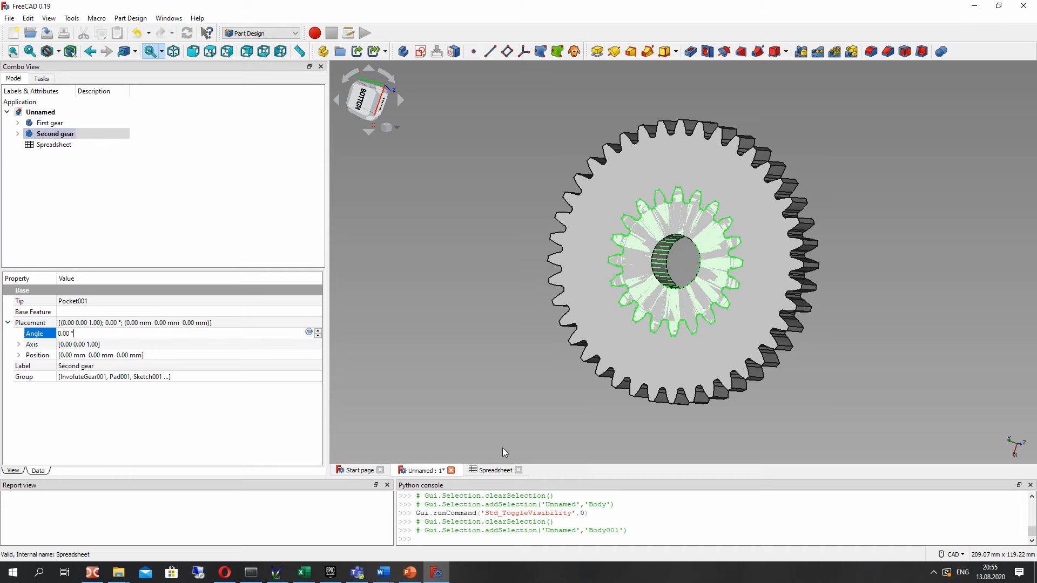
Step: Check the angle cell in the spreadsheet and link the Second gear's placement Angle to the expression Spreadsheet.H2
click(493, 470)
click(770, 111)
click(771, 125)
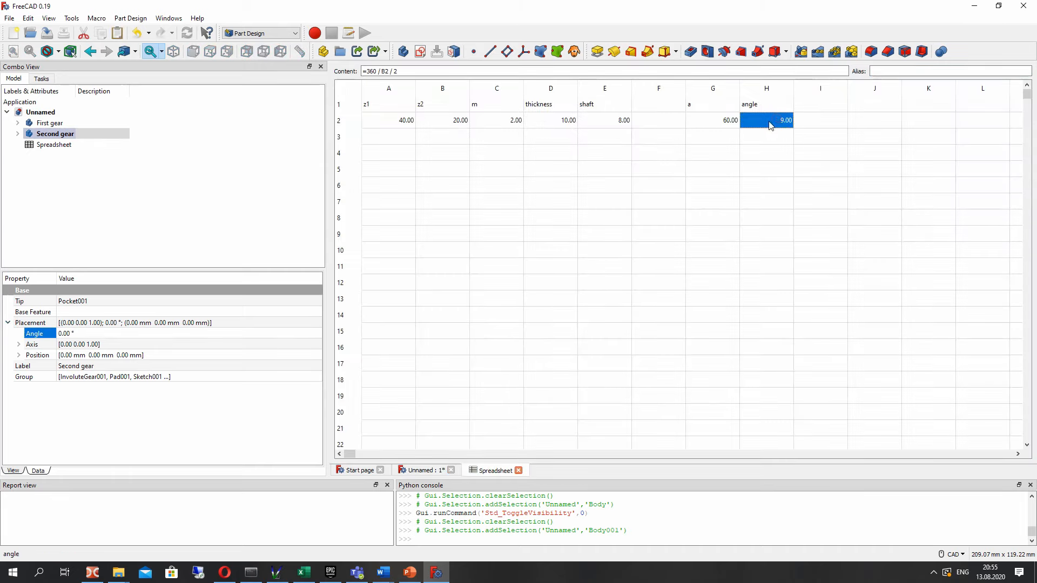
click(421, 469)
click(64, 335)
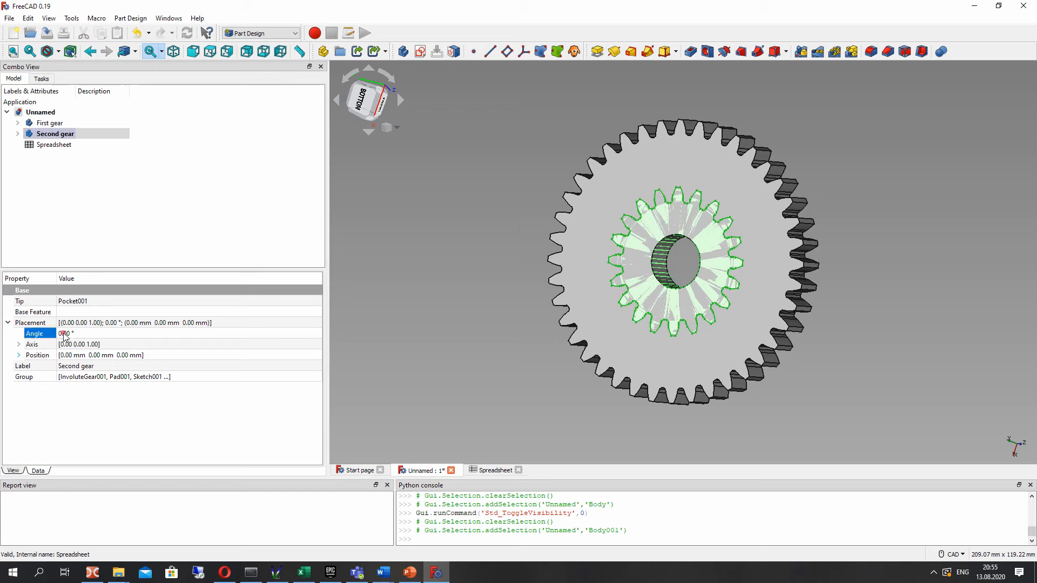
click(308, 333)
text(Sp)
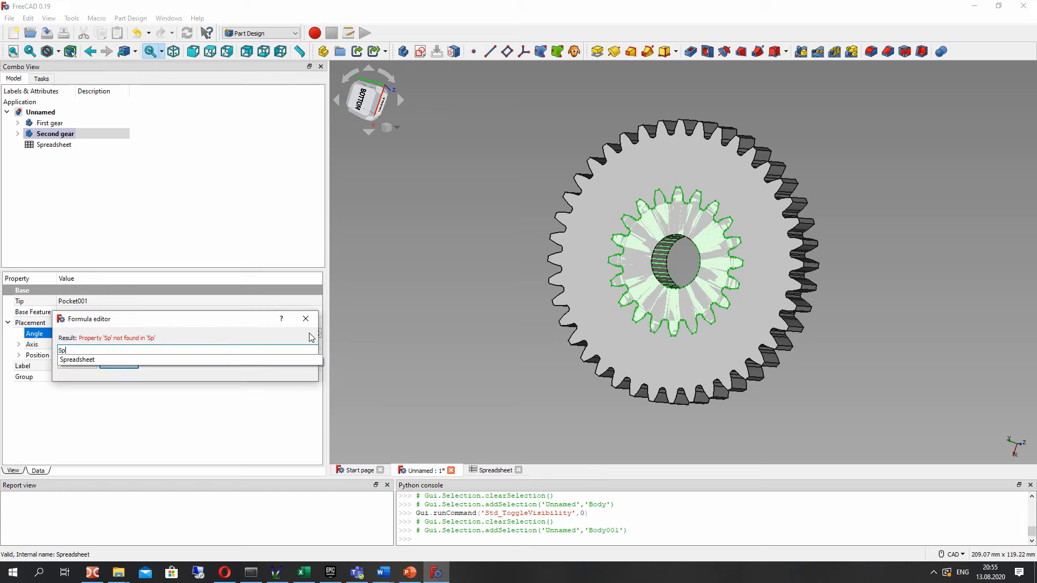
text(readsheet.H2)
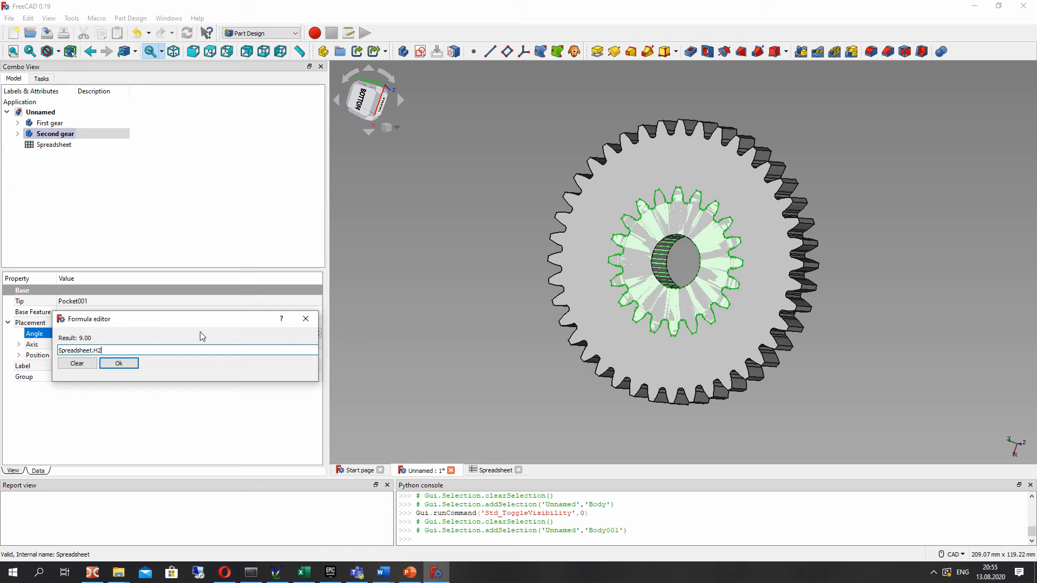
click(118, 364)
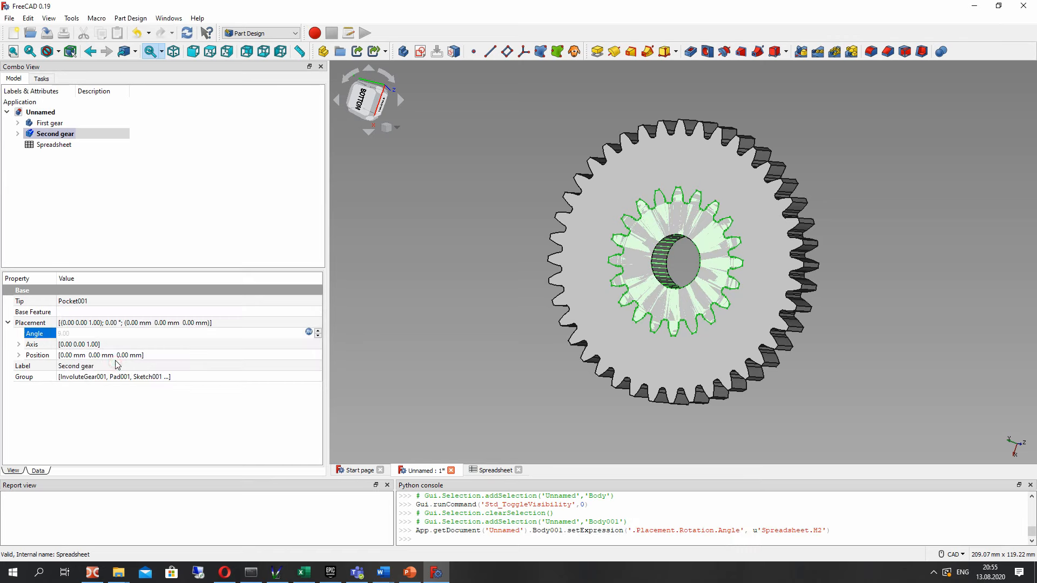
click(127, 409)
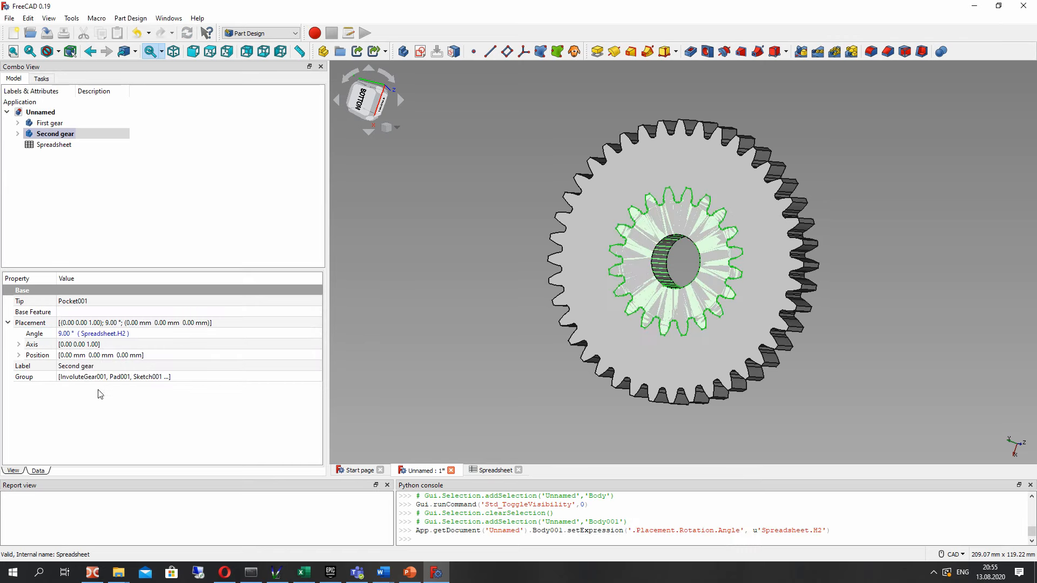
Step: Expand the Second gear's placement Position to its x, y and z values and check the axis directions on the model
click(18, 345)
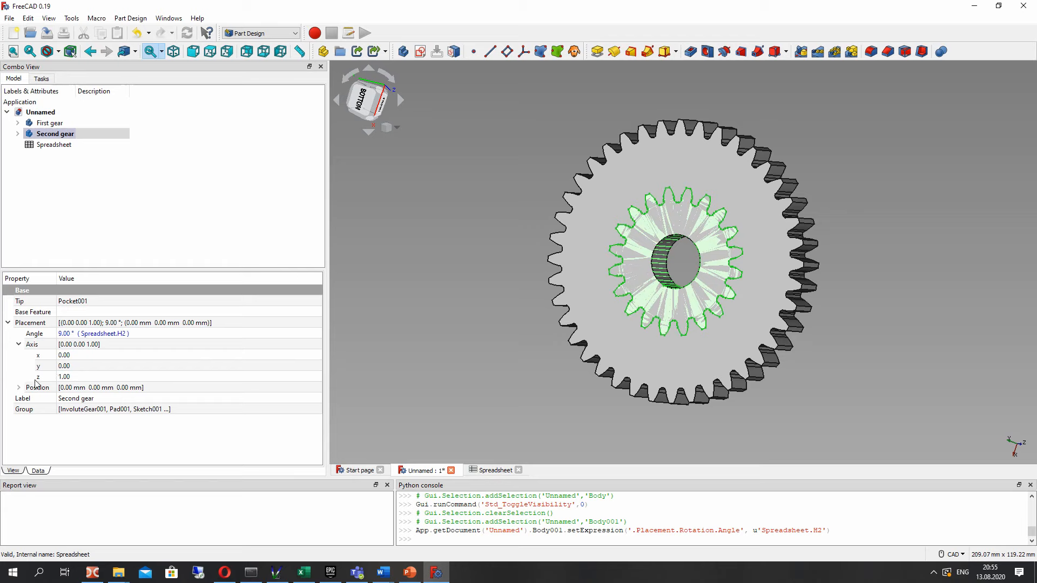
click(19, 344)
click(19, 355)
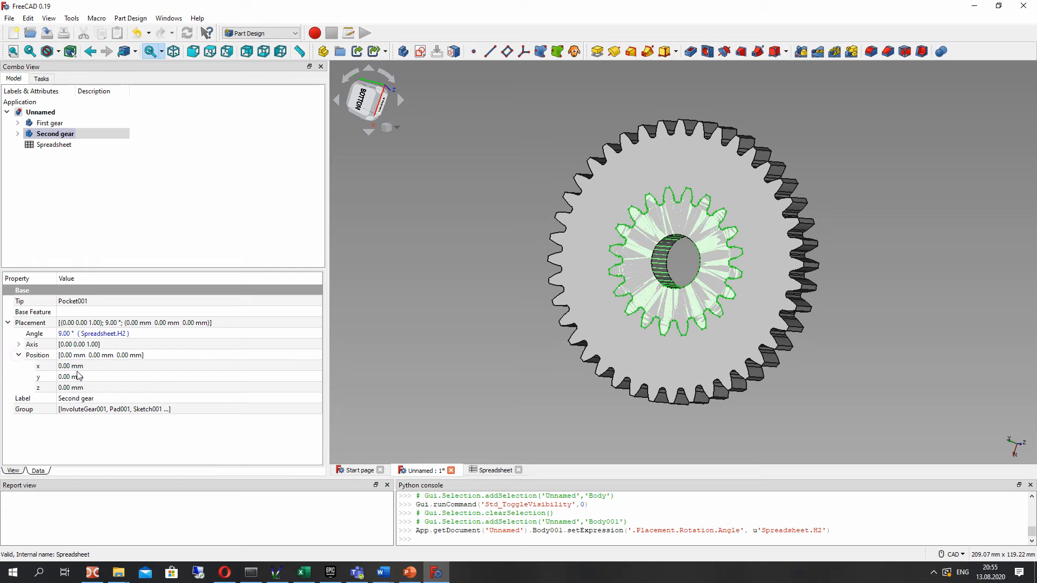
click(78, 366)
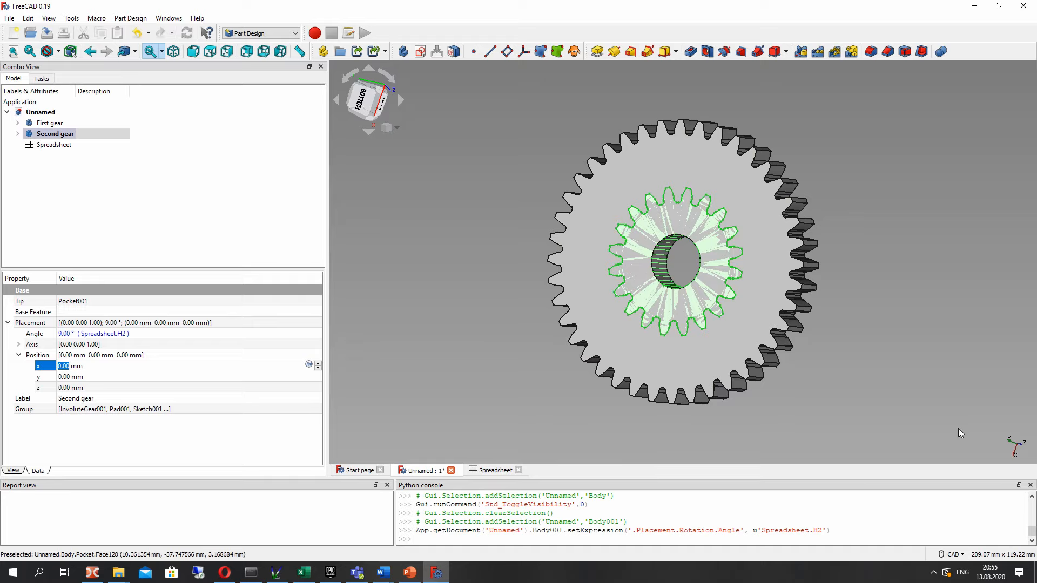
middle_drag(960, 433, 585, 238)
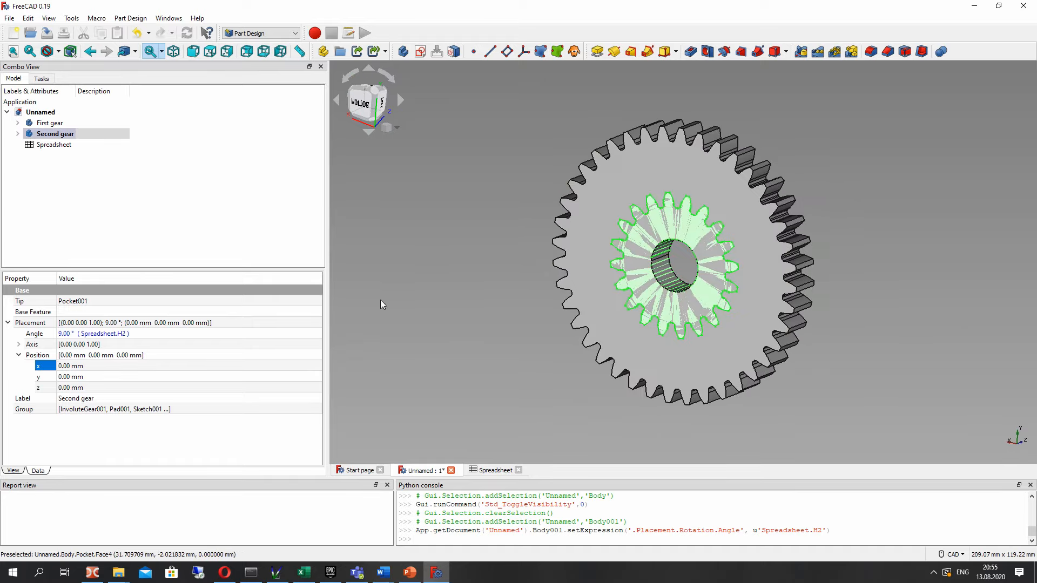
middle_drag(381, 304, 577, 327)
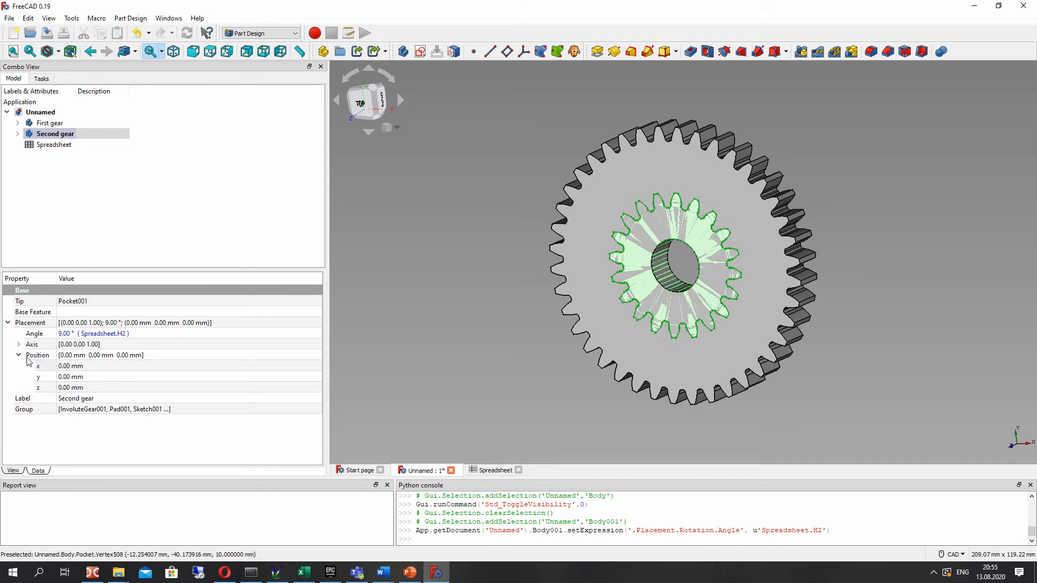
Step: Check which spreadsheet cell holds the centre distance a needed for the Second gear's x position
click(70, 366)
click(308, 365)
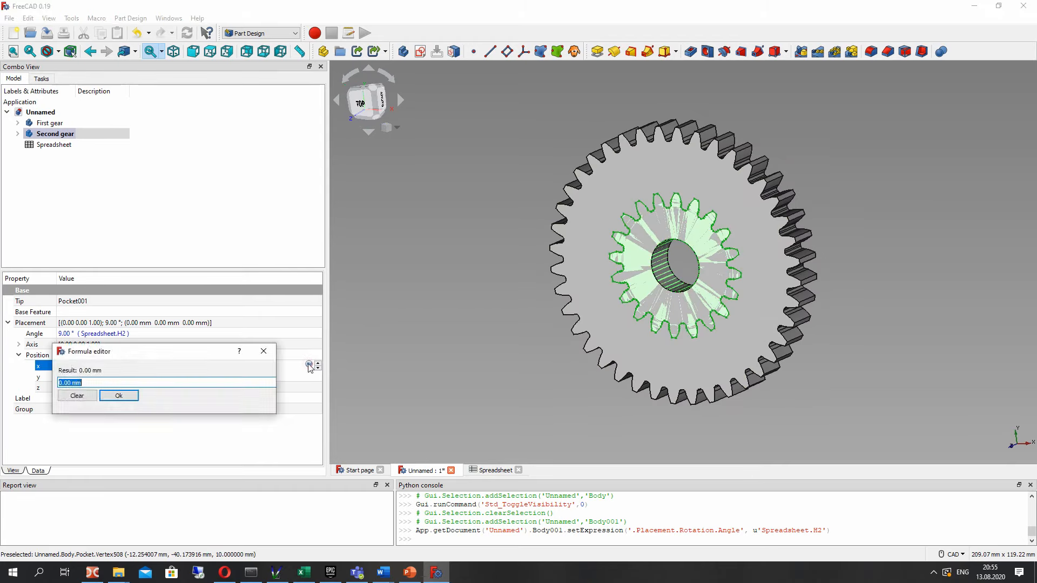
text(Spreadsheet.)
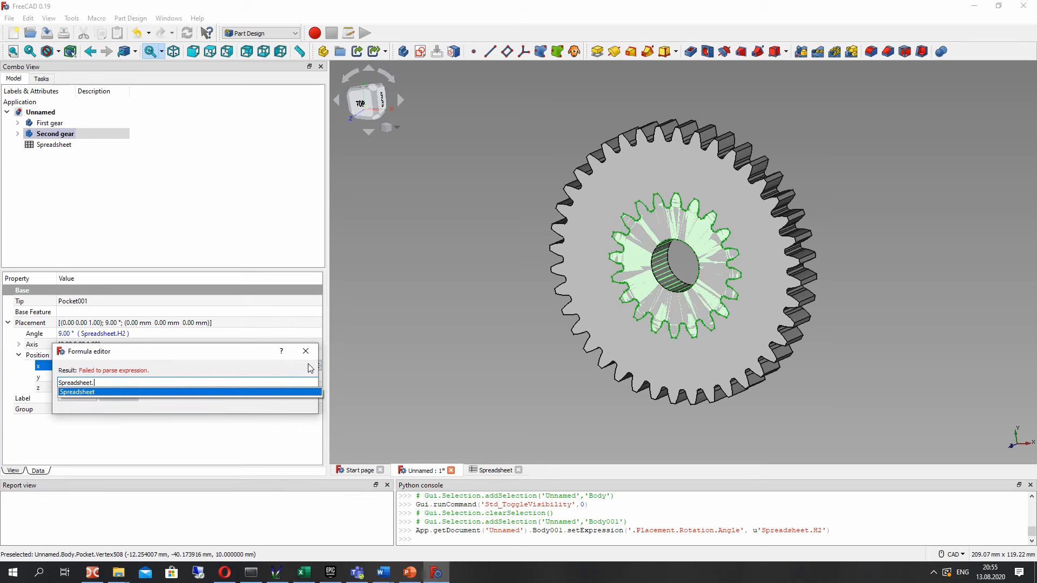
click(490, 470)
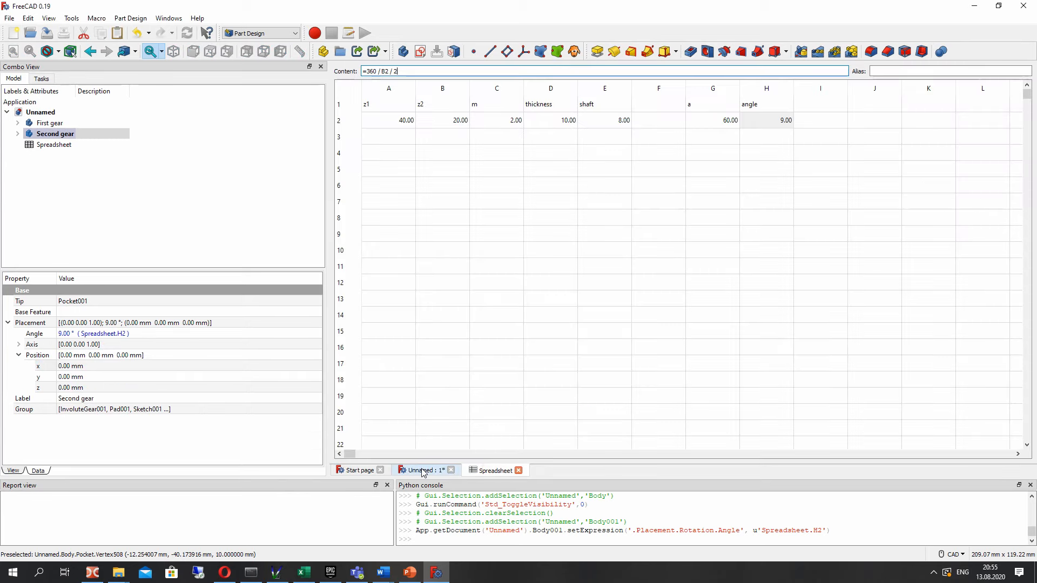
click(714, 124)
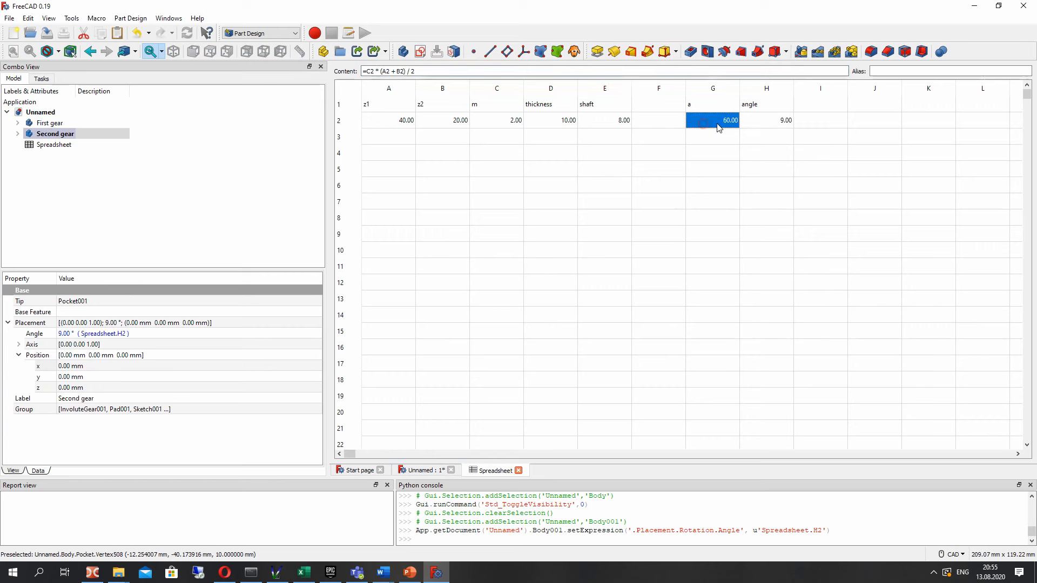
click(421, 471)
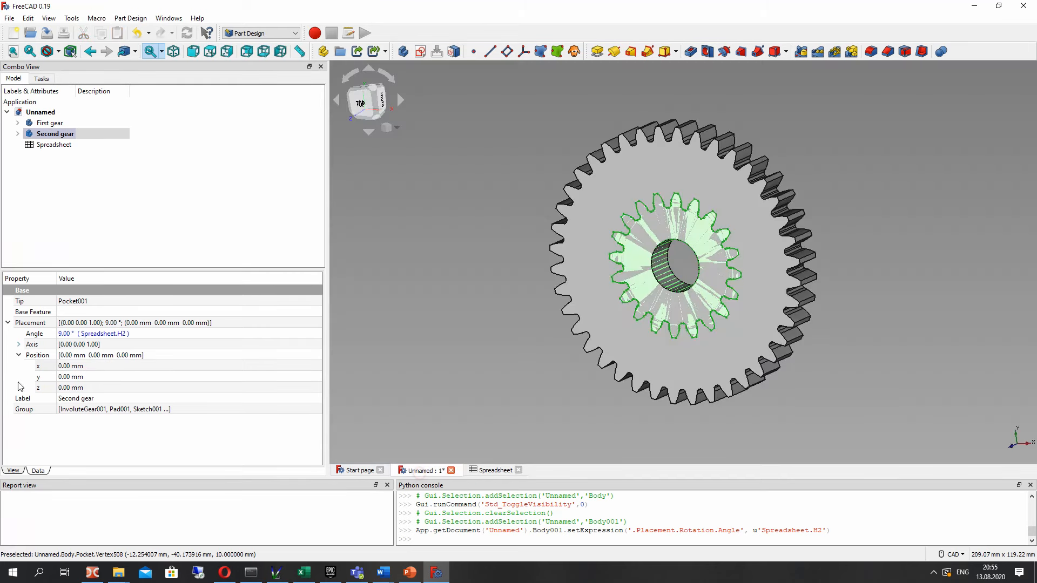
Step: Link the Second gear's placement x position to the expression Spreadsheet.G2 and deselect the body
click(71, 365)
click(308, 365)
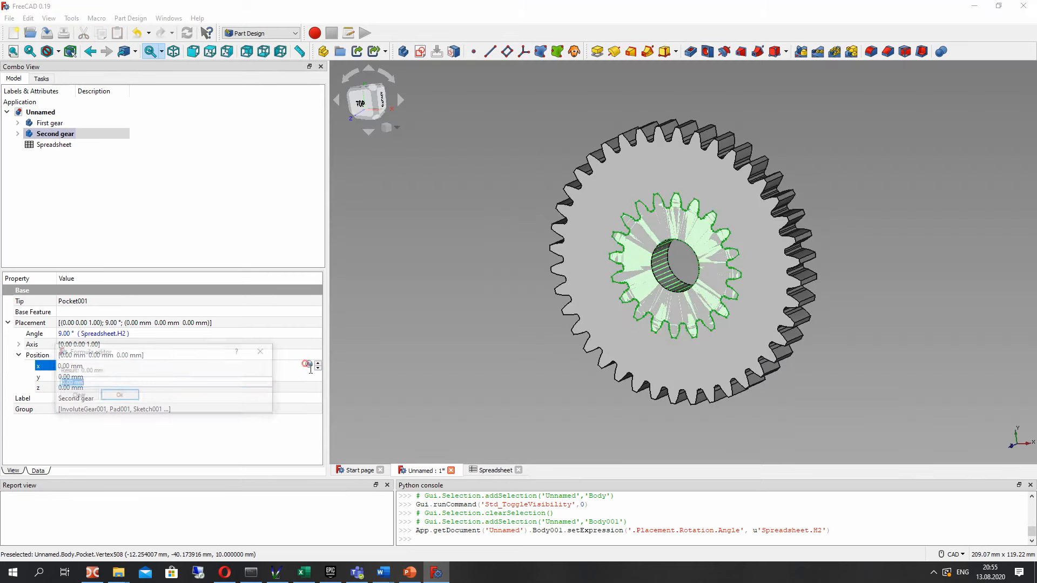
text(Sp)
key(Down)
key(Return)
text(.G2)
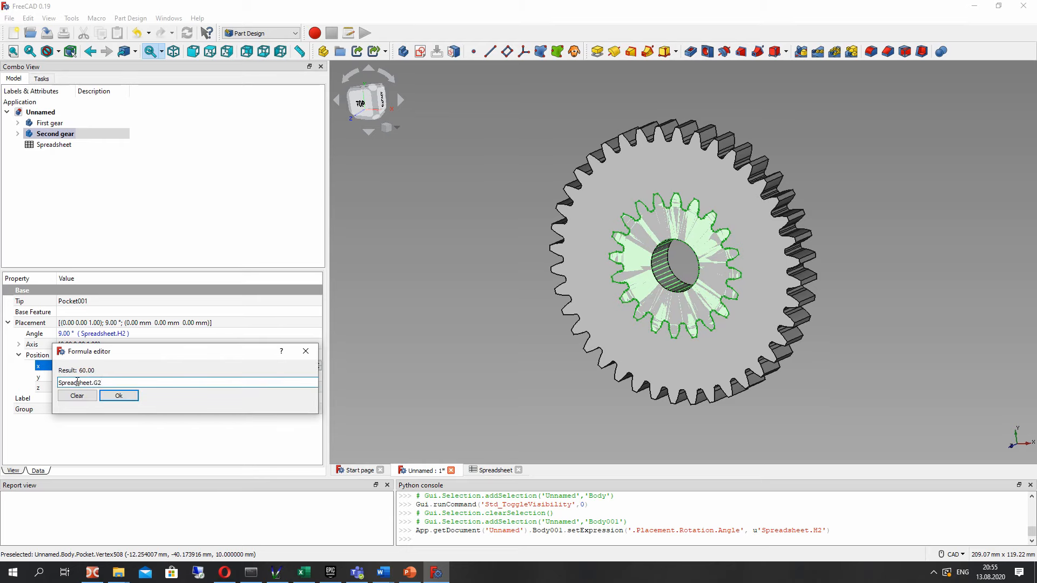
click(118, 396)
click(532, 296)
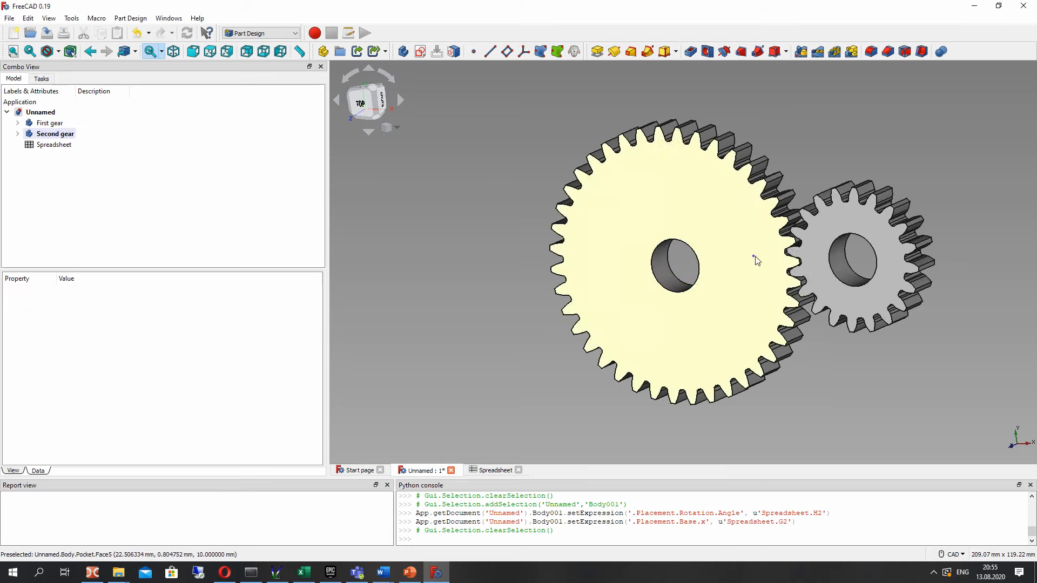
Step: Examine from above and close up how the teeth of the two gears mesh
middle_drag(753, 256, 838, 236)
middle_drag(741, 274, 761, 280)
middle_drag(714, 243, 738, 228)
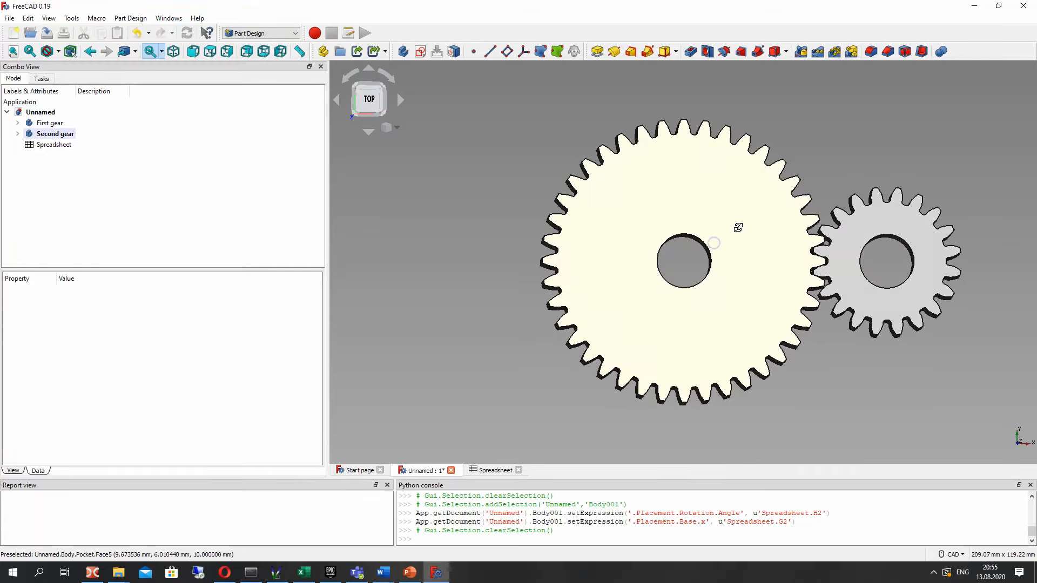
scroll(738, 228, up, 10)
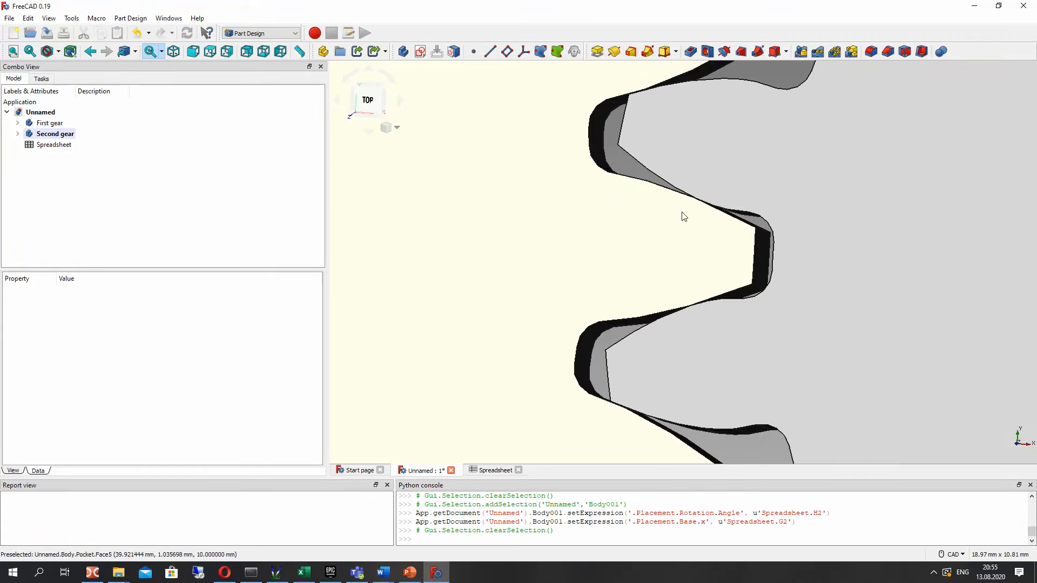
scroll(684, 216, down, 10)
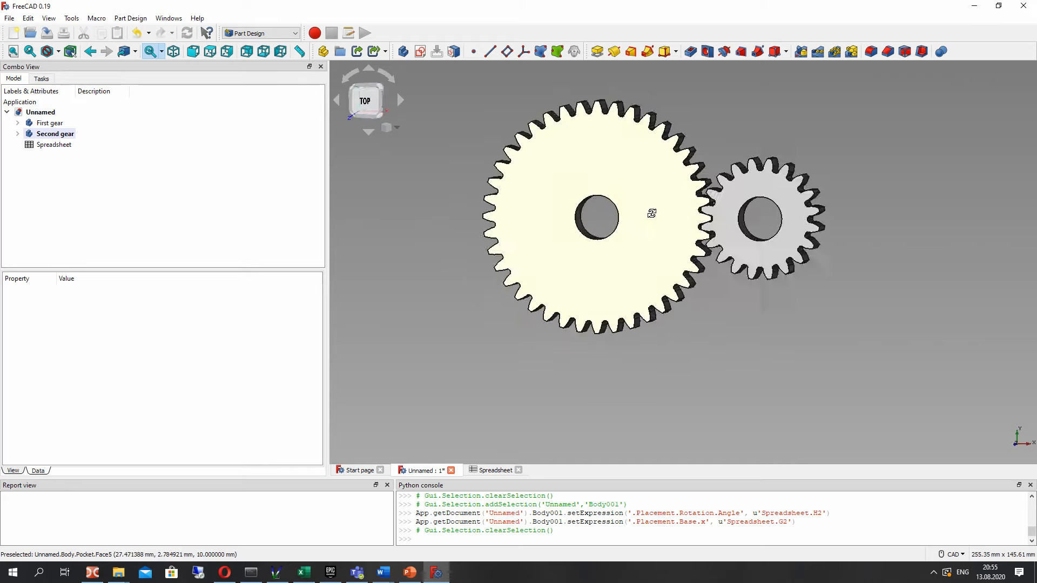
middle_drag(651, 213, 678, 222)
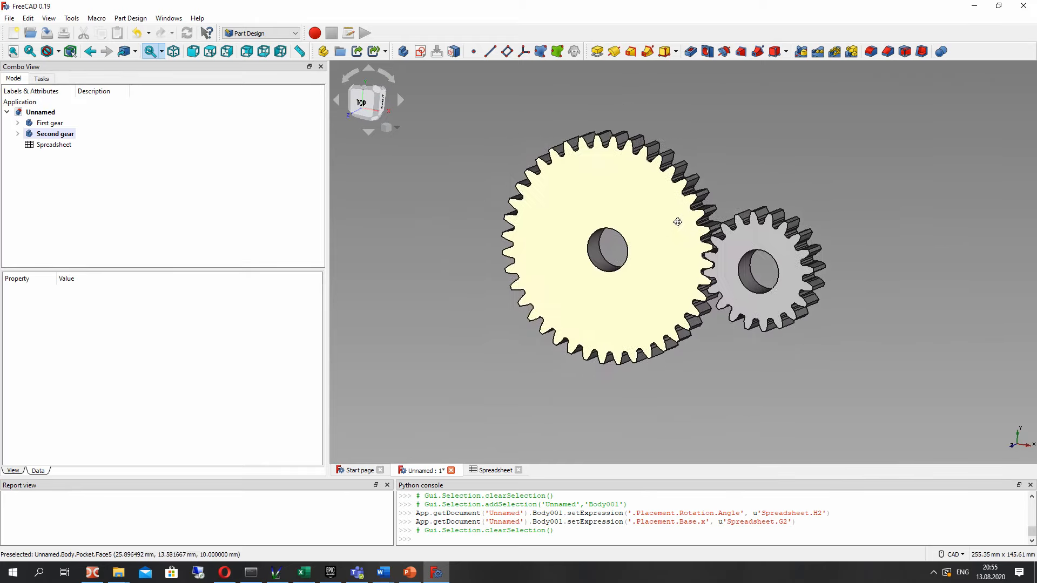
Step: Set the first gear's tooth count z1 in cell A2 to 50 and check the updated gear pair
click(486, 471)
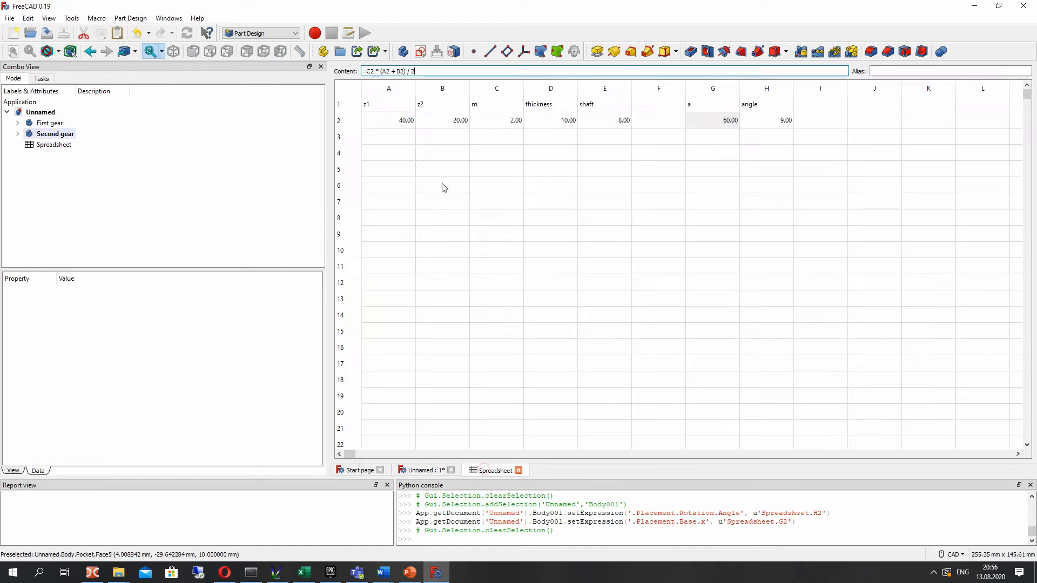
click(401, 122)
double_click(410, 125)
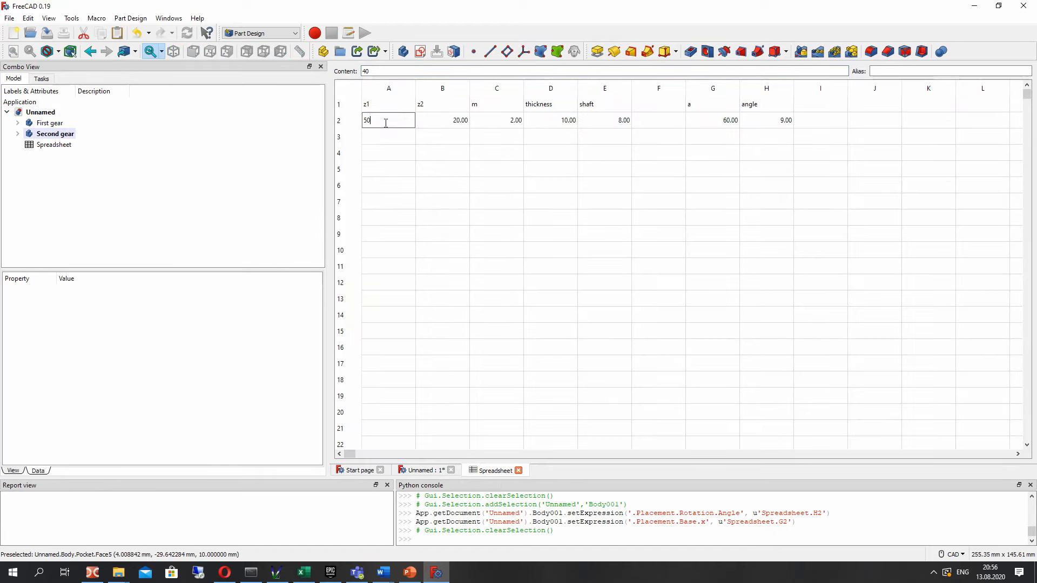
key(Return)
click(427, 470)
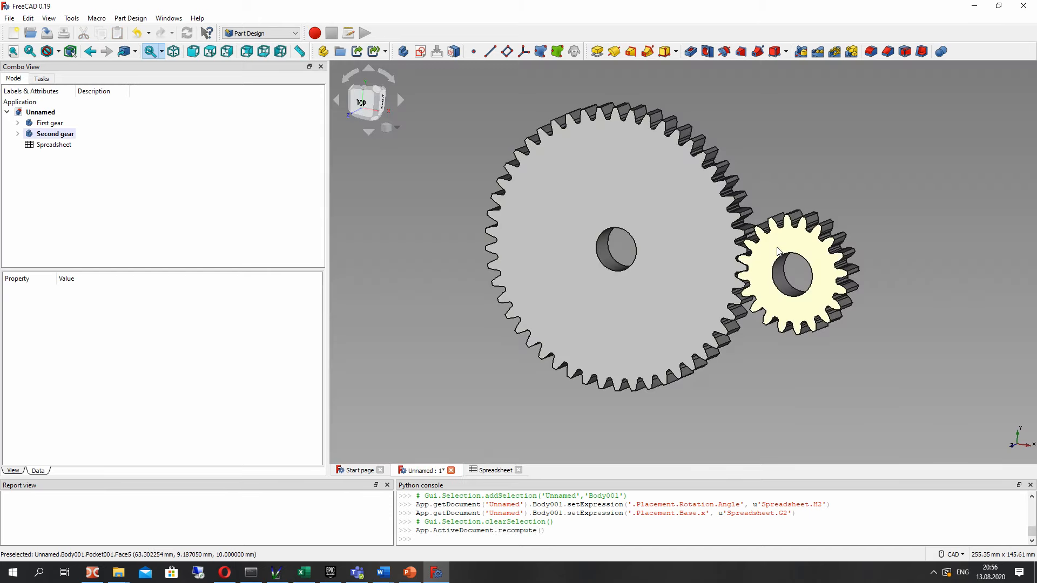
middle_drag(576, 116, 721, 274)
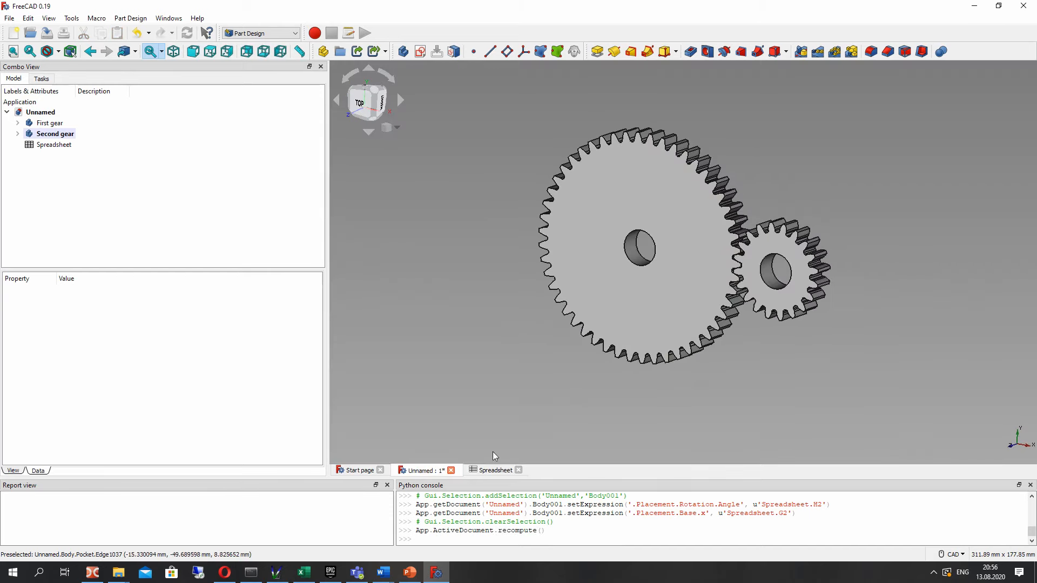
Step: Set the second gear's tooth count z2 in cell B2 to 35 and inspect the meshing teeth
click(495, 471)
double_click(450, 120)
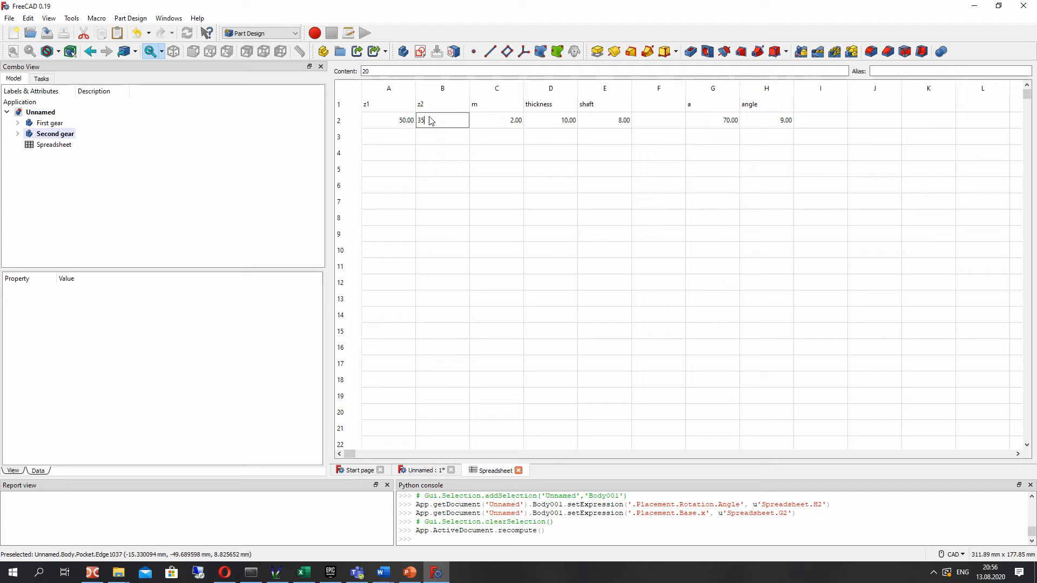
click(426, 145)
click(431, 468)
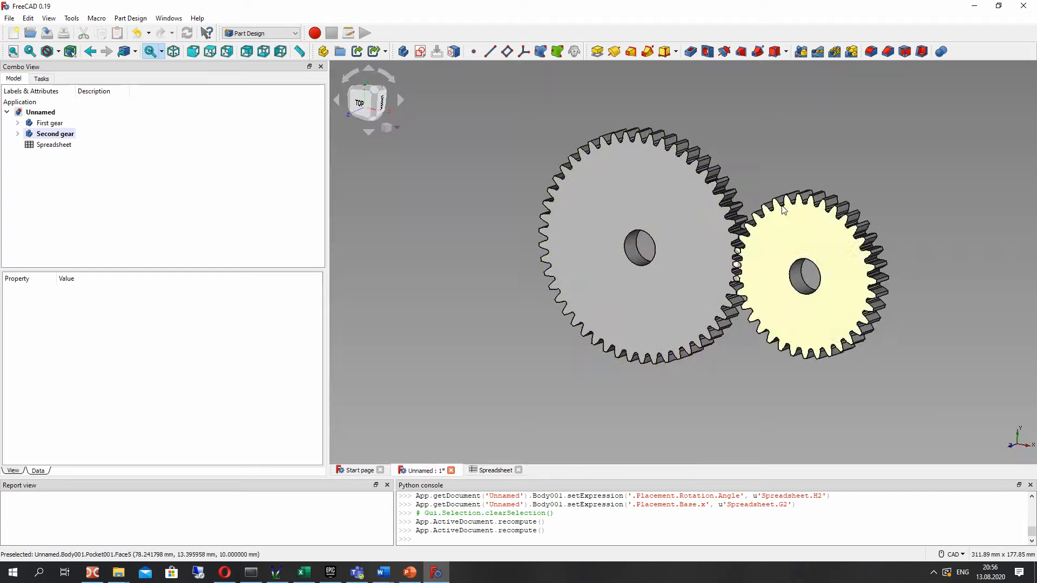
mouse_move(790, 299)
middle_down()
mouse_move(834, 286)
mouse_move(783, 301)
mouse_move(683, 250)
mouse_move(792, 294)
middle_up()
scroll(747, 254, up, 5)
scroll(747, 254, down, 5)
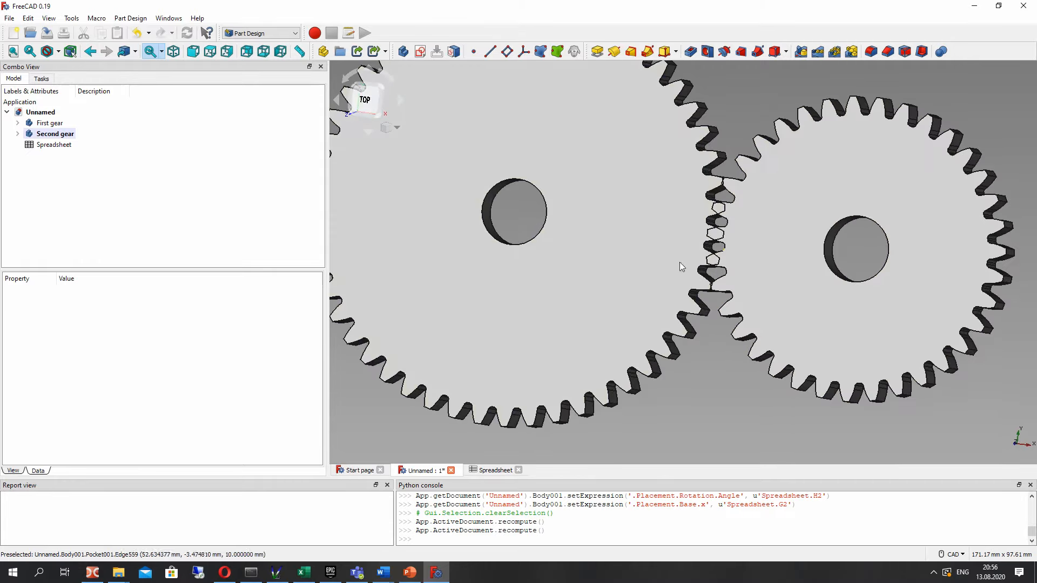
Step: Check the spreadsheet values, select the Second gear body and examine its placement and tooth contact with the first gear
click(487, 470)
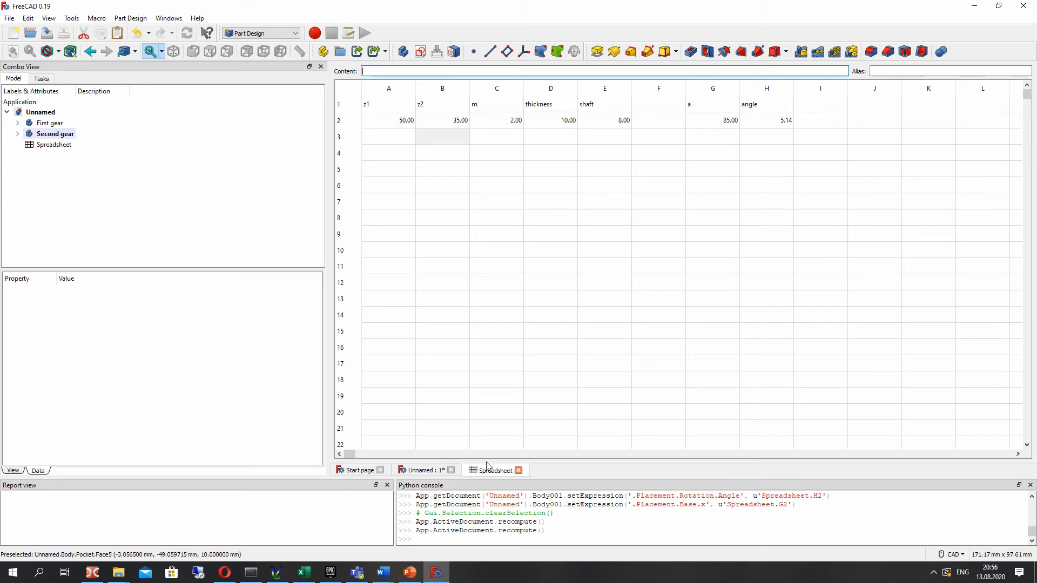
click(50, 134)
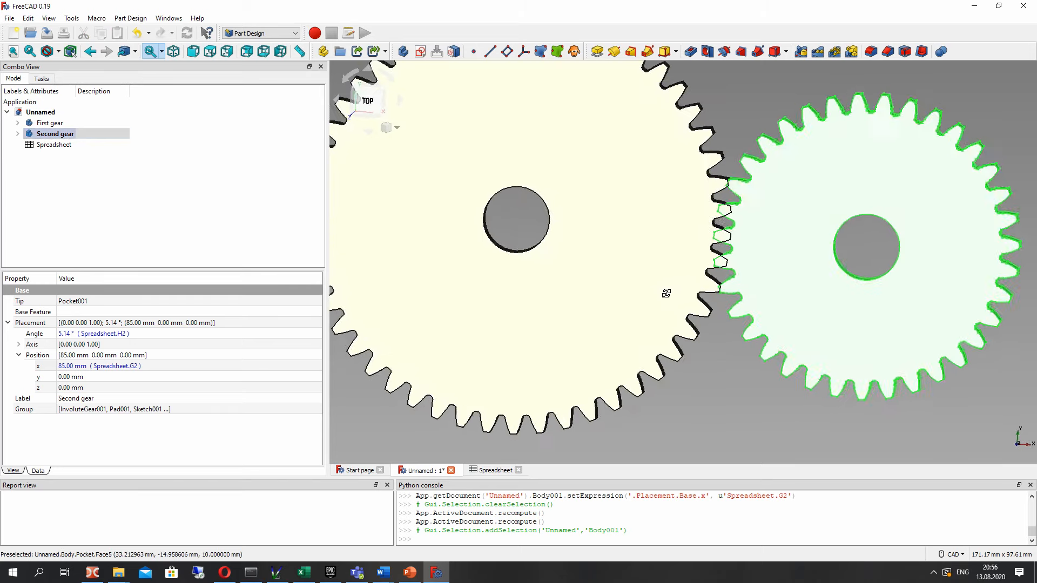
scroll(787, 266, up, 3)
scroll(787, 266, down, 4)
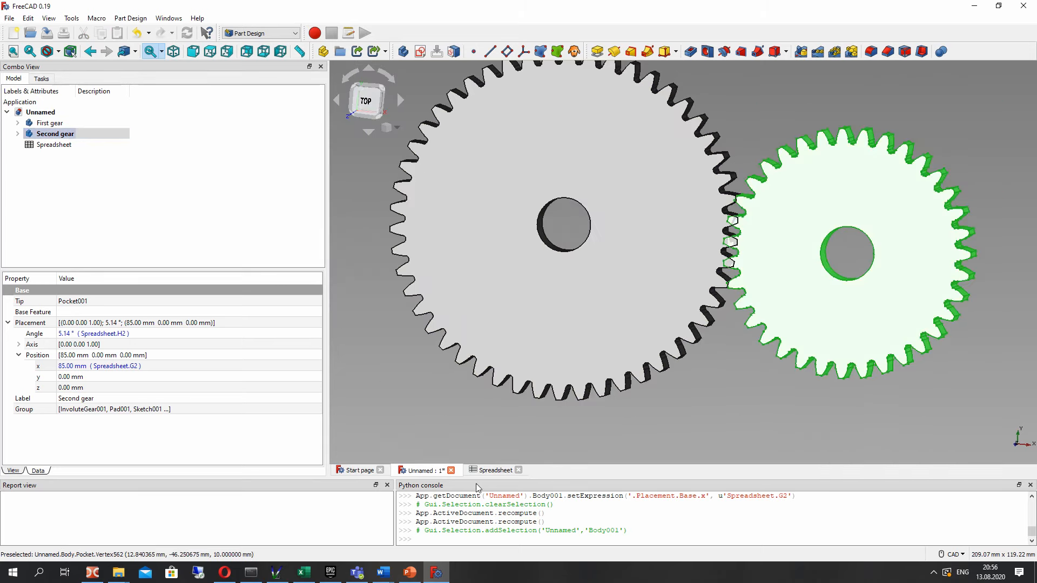
Step: Set the second gear's tooth count z2 in cell B2 to 34 and inspect the meshing teeth
click(481, 470)
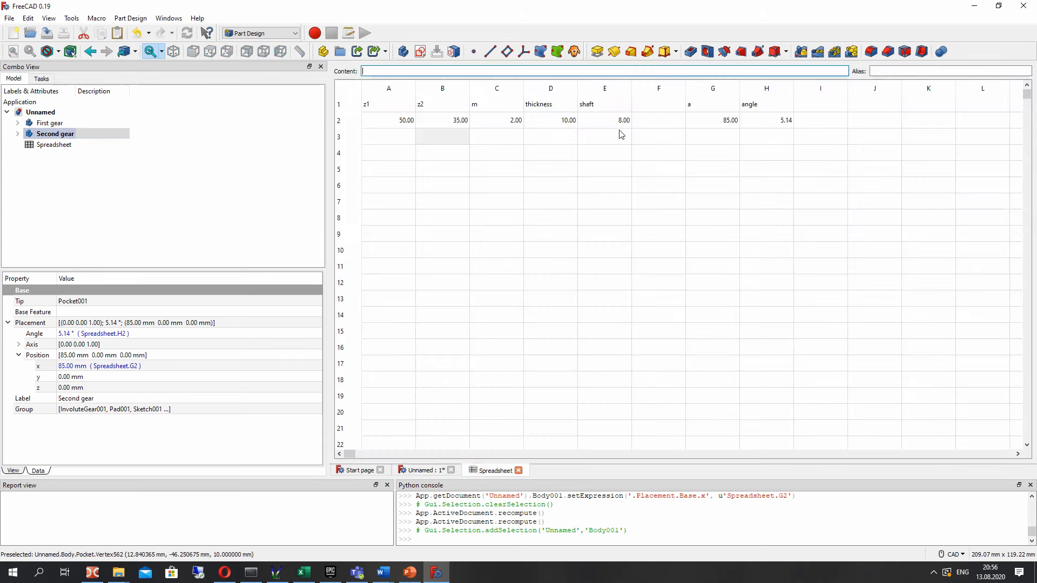
double_click(454, 120)
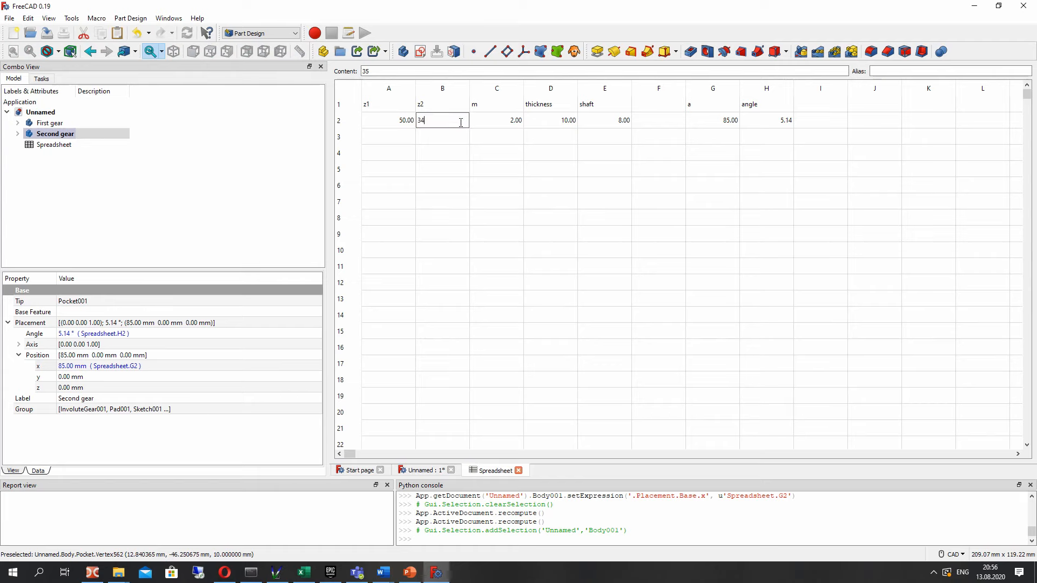
text(34)
key(Return)
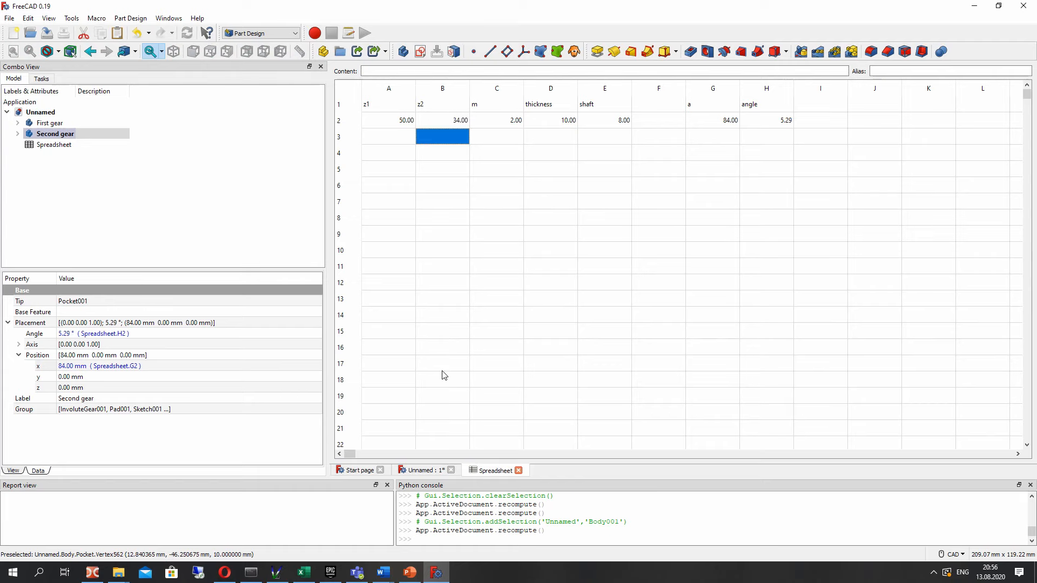
click(422, 470)
click(730, 372)
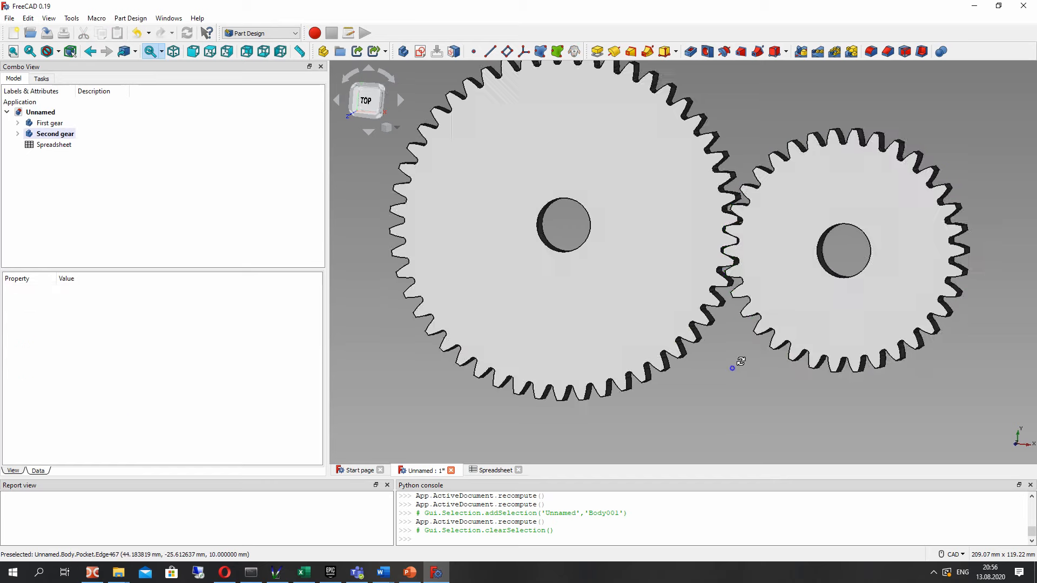
scroll(742, 200, up, 5)
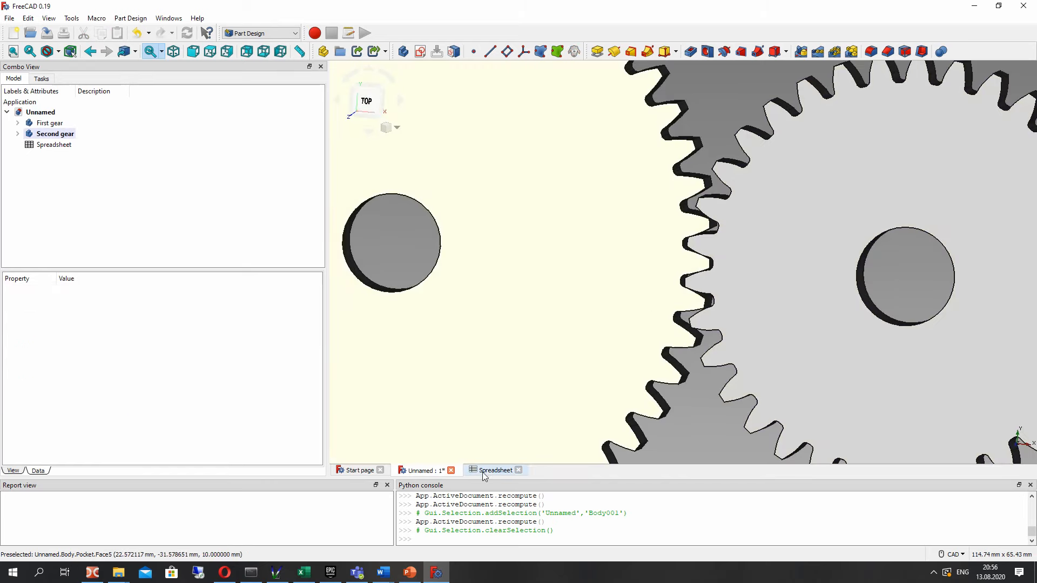
Step: Set the second gear's tooth count z2 in cell B2 to 14
click(493, 470)
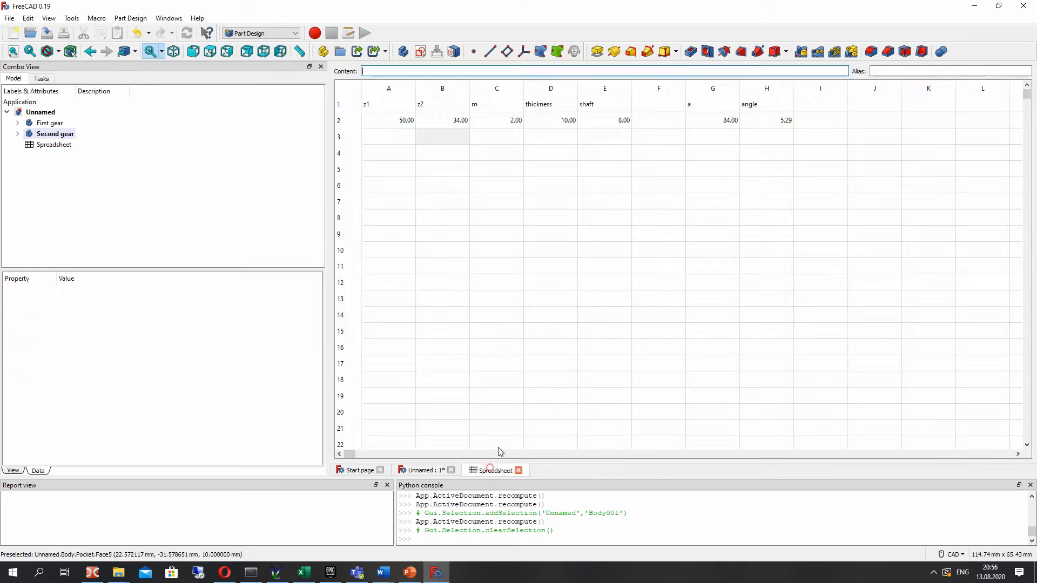
double_click(454, 120)
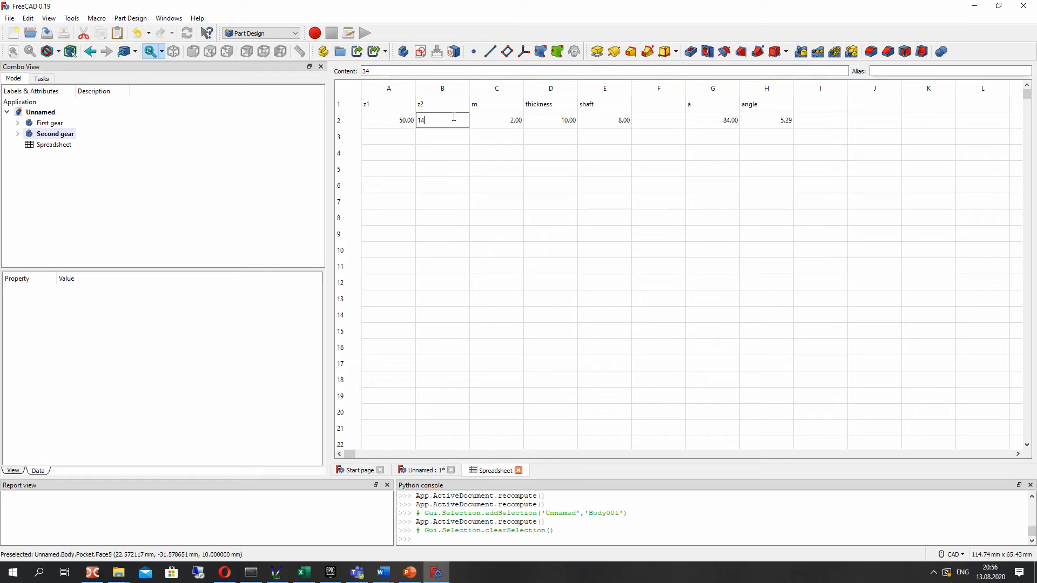
text(14)
key(Return)
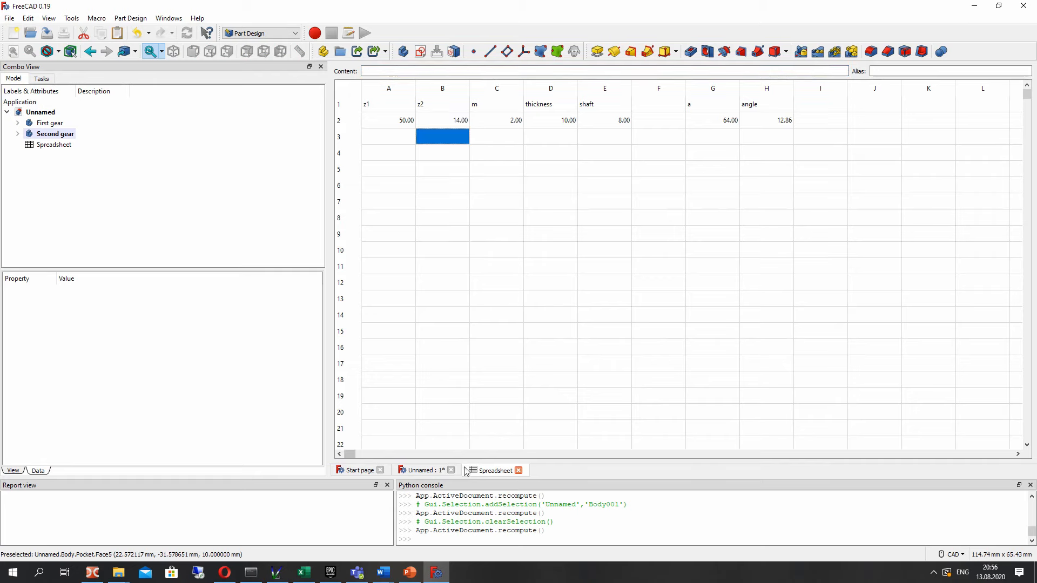
Step: Examine how the teeth of the large first gear and the small second gear mesh in the 3D model
click(424, 470)
scroll(723, 246, down, 6)
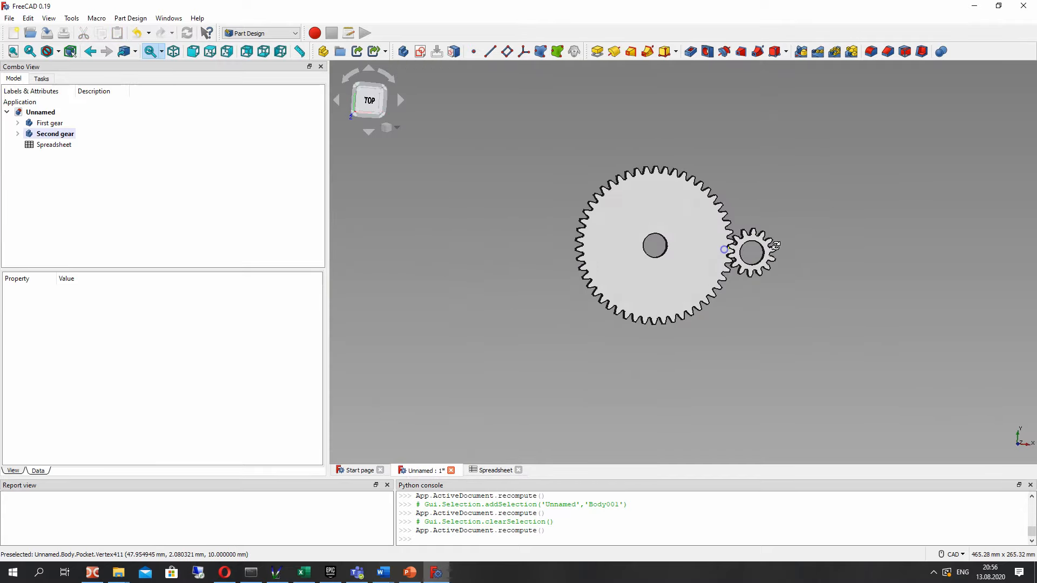
scroll(686, 241, up, 3)
middle_drag(603, 260, 543, 283)
middle_drag(696, 305, 532, 426)
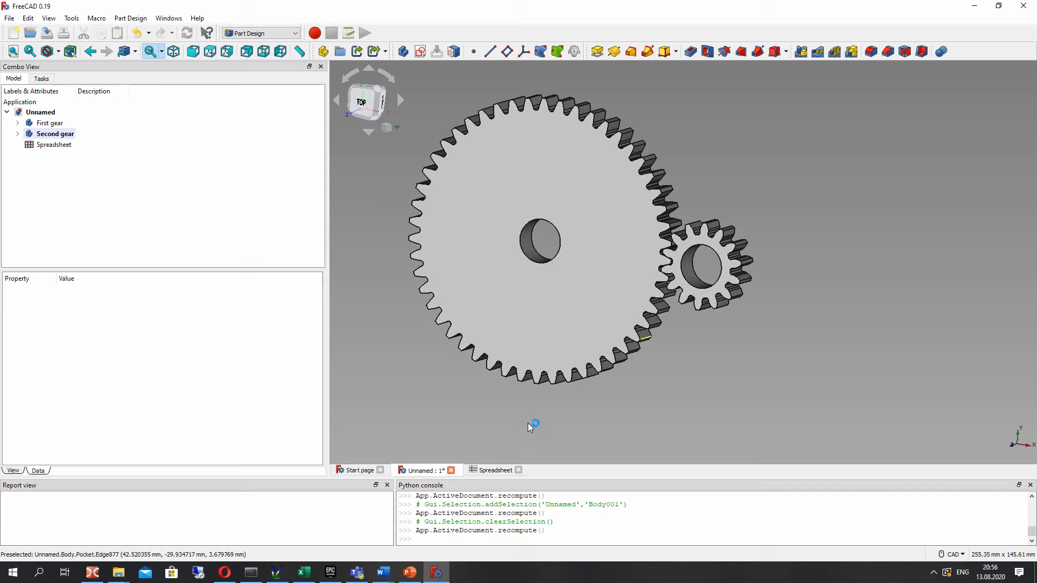
Step: Set the gear thickness in cell D2 to 25 and inspect both gears from either side
click(491, 470)
click(504, 121)
double_click(549, 120)
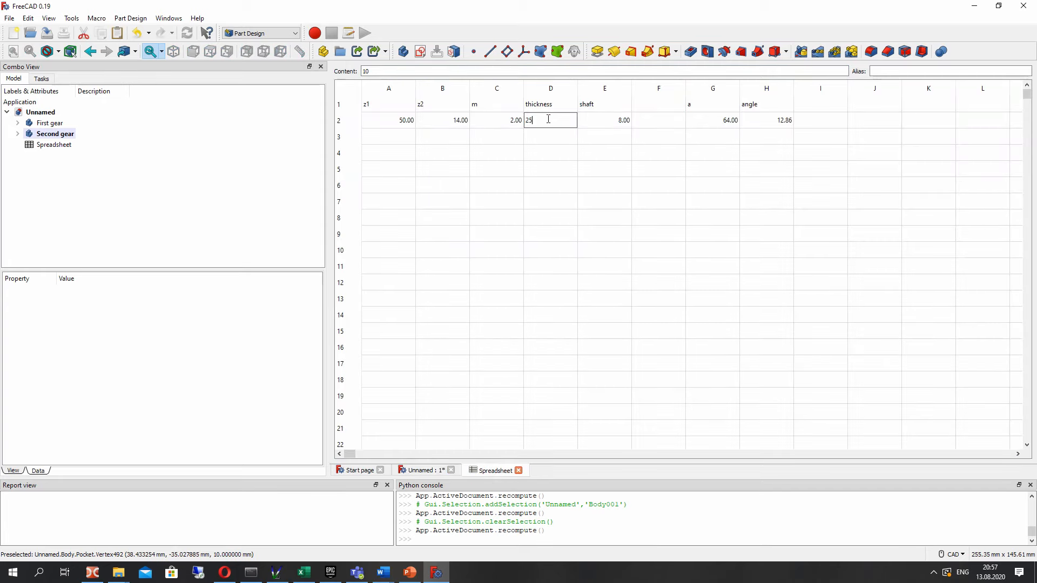
text(25)
key(Return)
click(421, 470)
middle_drag(463, 430, 402, 344)
click(498, 470)
click(426, 470)
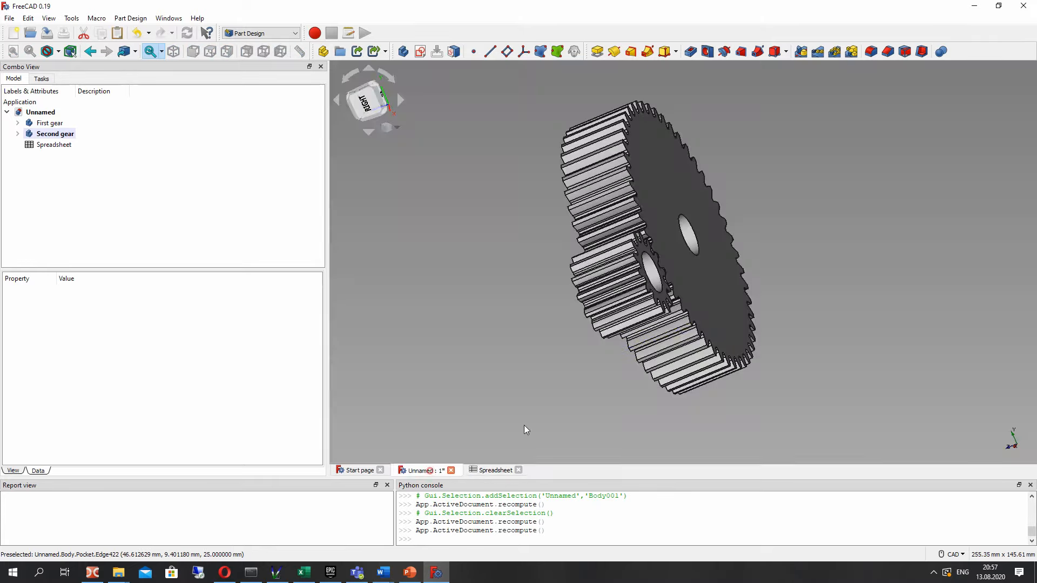
middle_drag(676, 227, 562, 296)
Step: Link the Length of the first gear's bore Pocket to the thickness cell with the expression Spreadsheet.D2
click(640, 265)
click(803, 230)
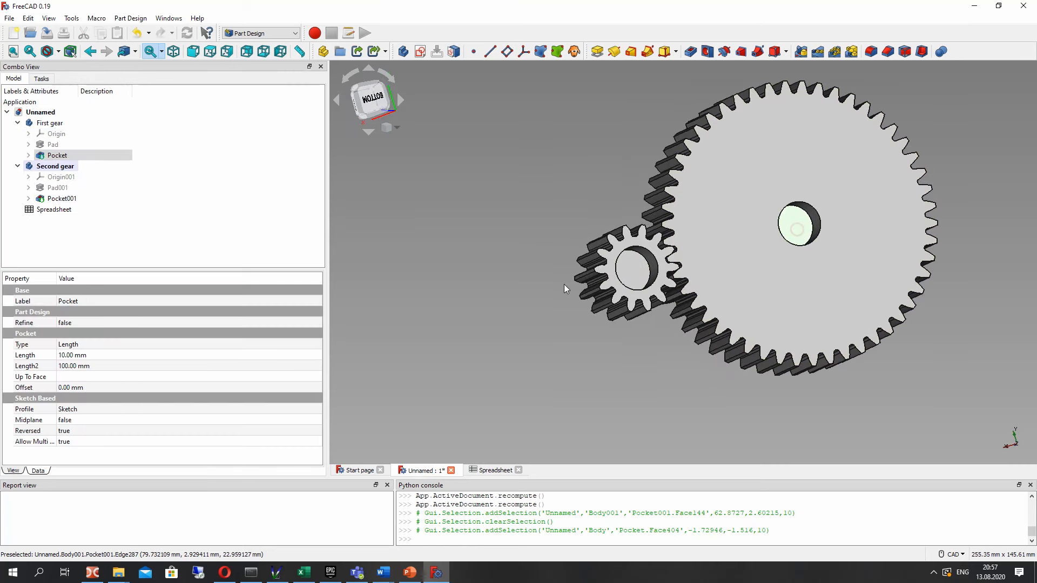
click(381, 187)
click(57, 155)
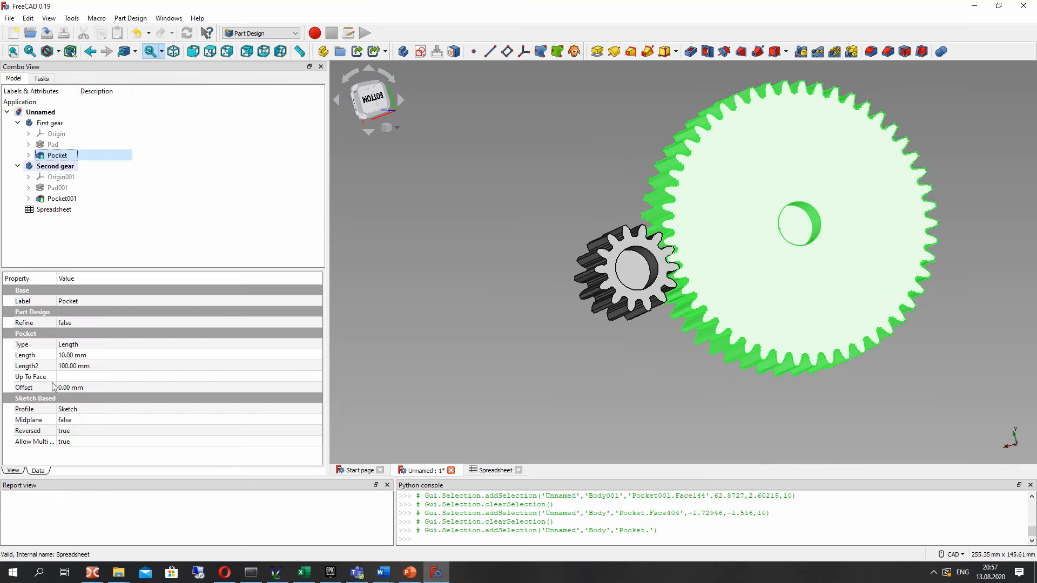
click(306, 357)
click(308, 354)
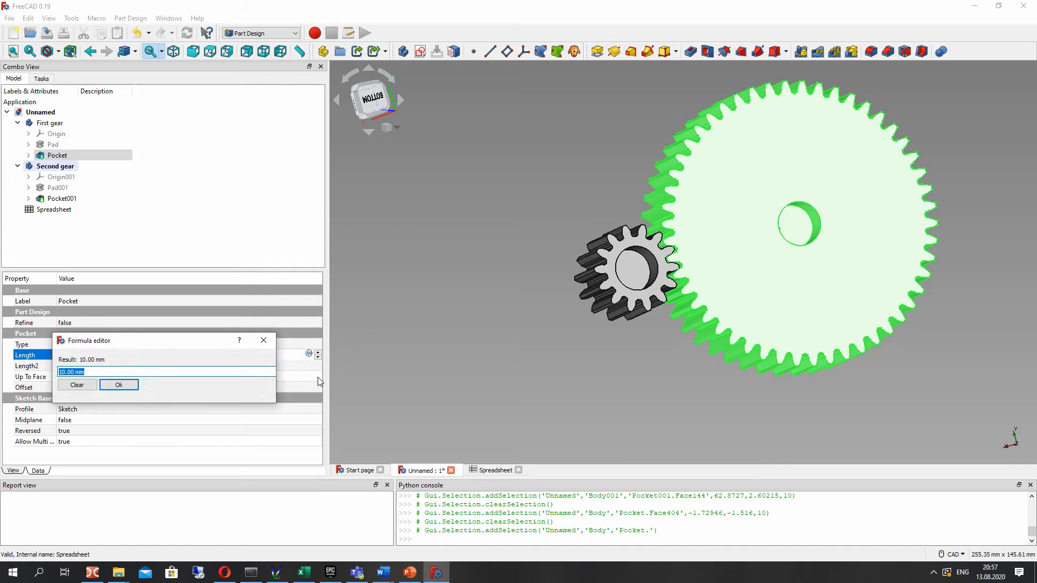
text(Spreadsheet.)
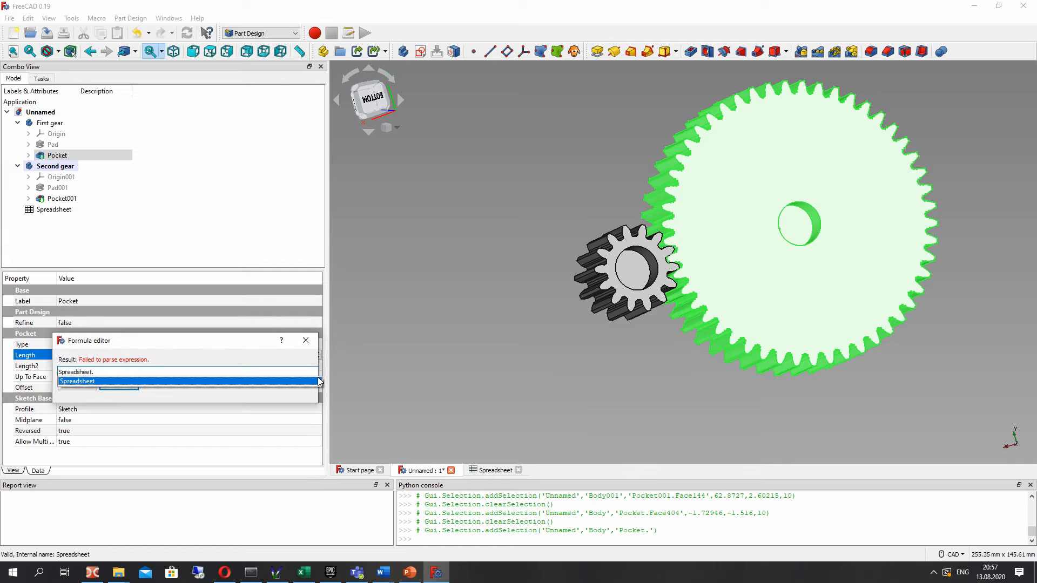
text(D2)
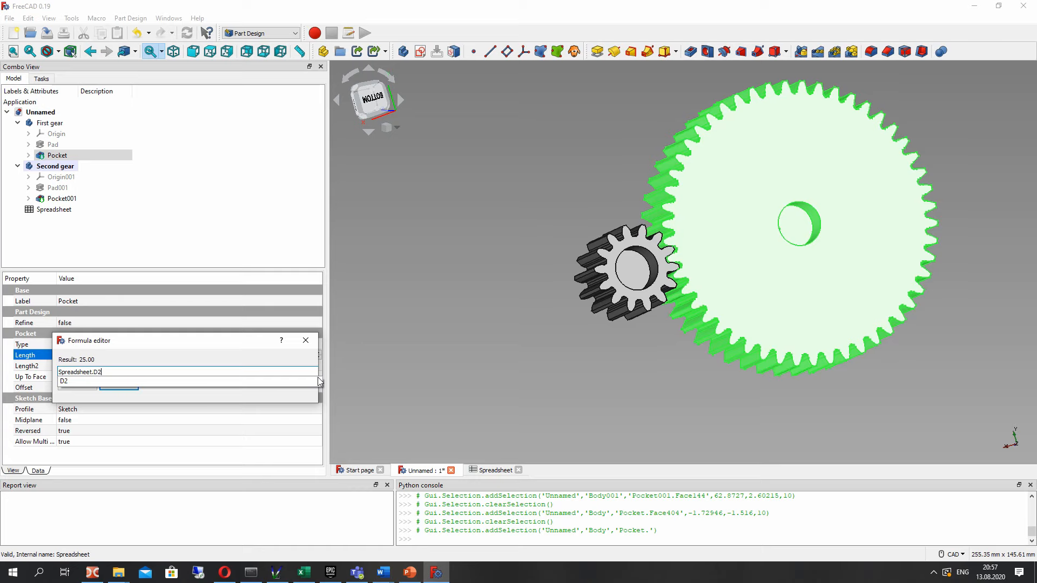
click(250, 362)
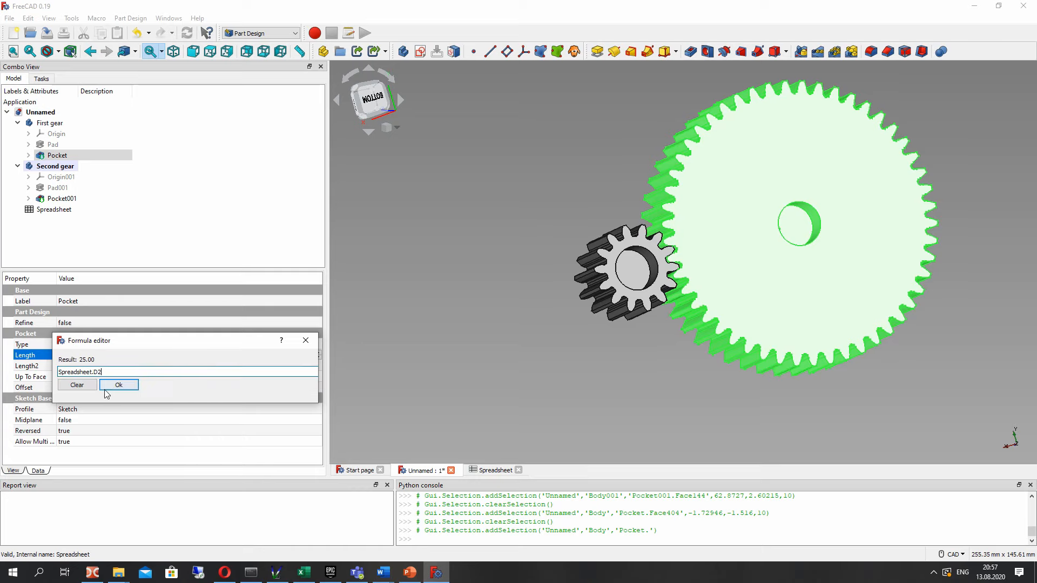
click(105, 386)
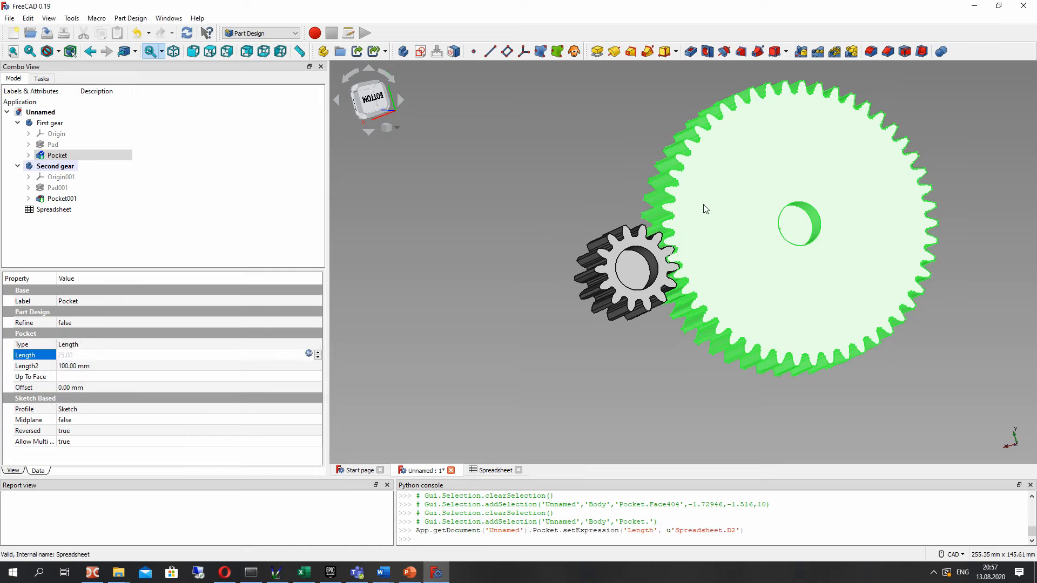
click(705, 208)
middle_drag(706, 241, 899, 267)
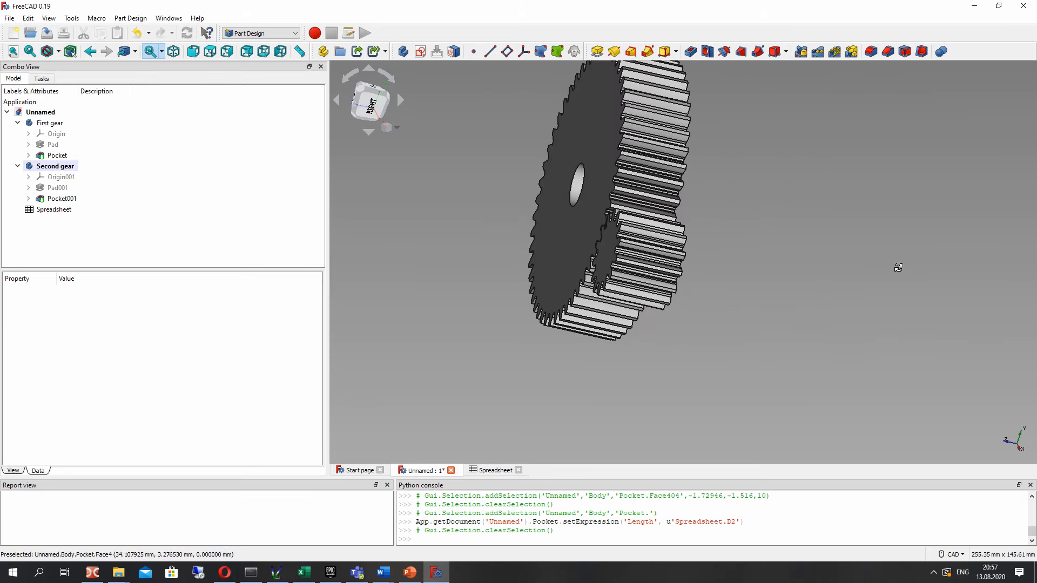
Step: Link the Length of the second gear's bore Pocket001 to Spreadsheet.D2 and check the bores of both gears
click(58, 200)
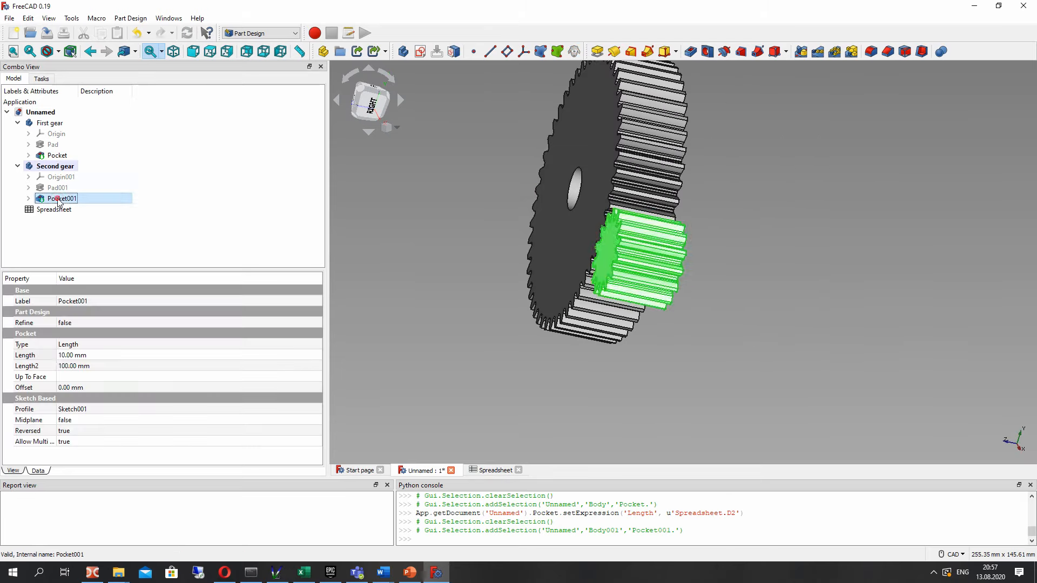
click(309, 353)
text(Spreadsheet.D2)
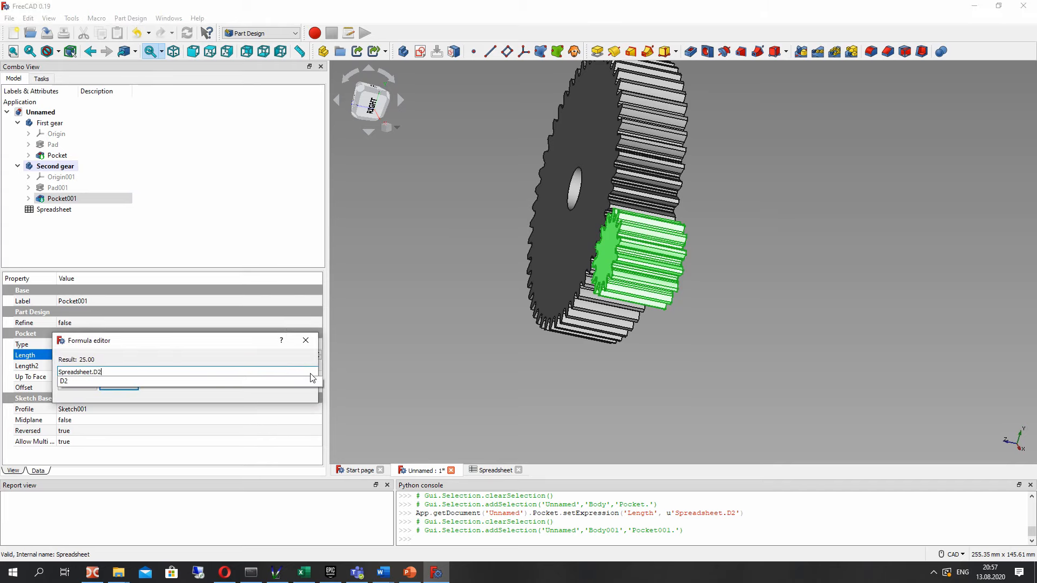
key(Return)
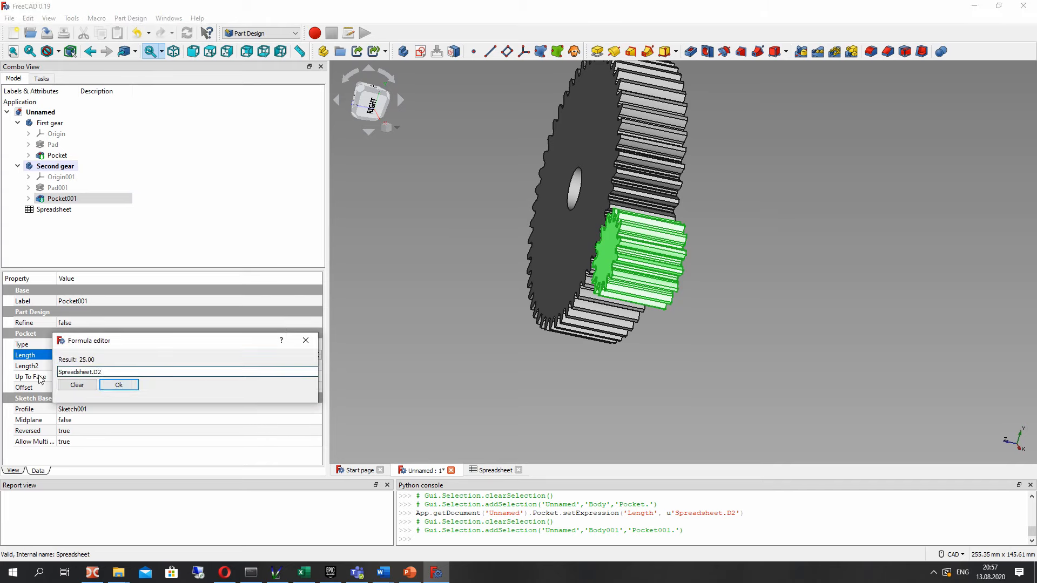
click(118, 386)
click(512, 265)
middle_drag(812, 229, 573, 216)
middle_drag(785, 250, 566, 304)
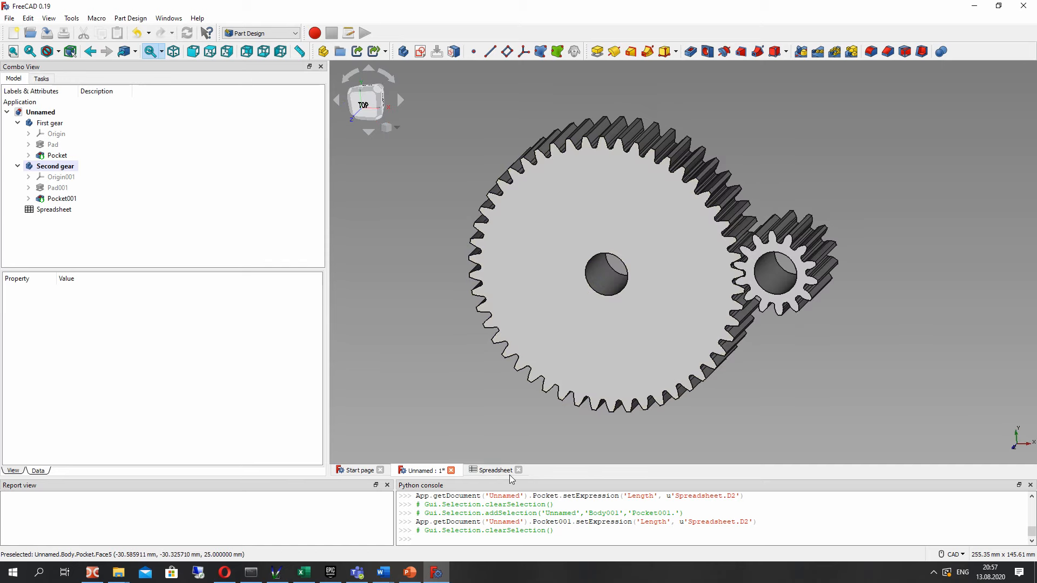
Step: Set the gear thickness in cell D2 to 5 and inspect the resulting gears and bores
click(509, 471)
click(559, 119)
double_click(568, 124)
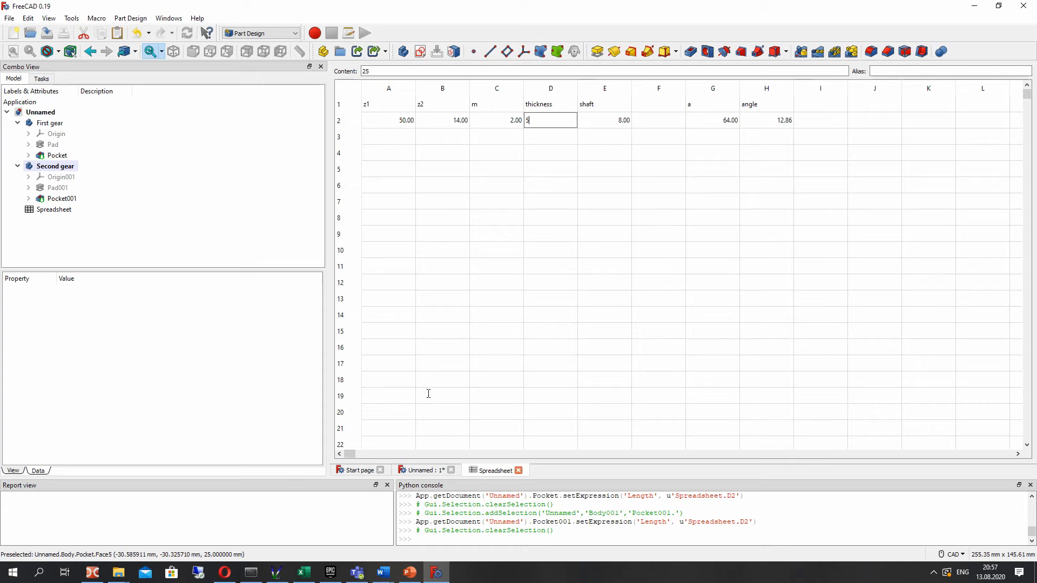
text(5)
key(Return)
click(426, 471)
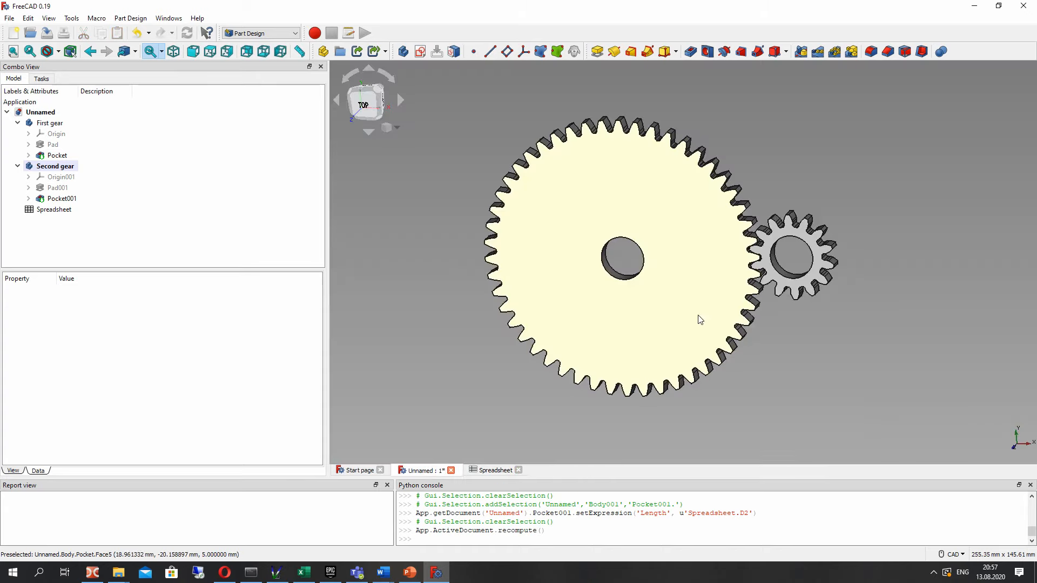
key(2)
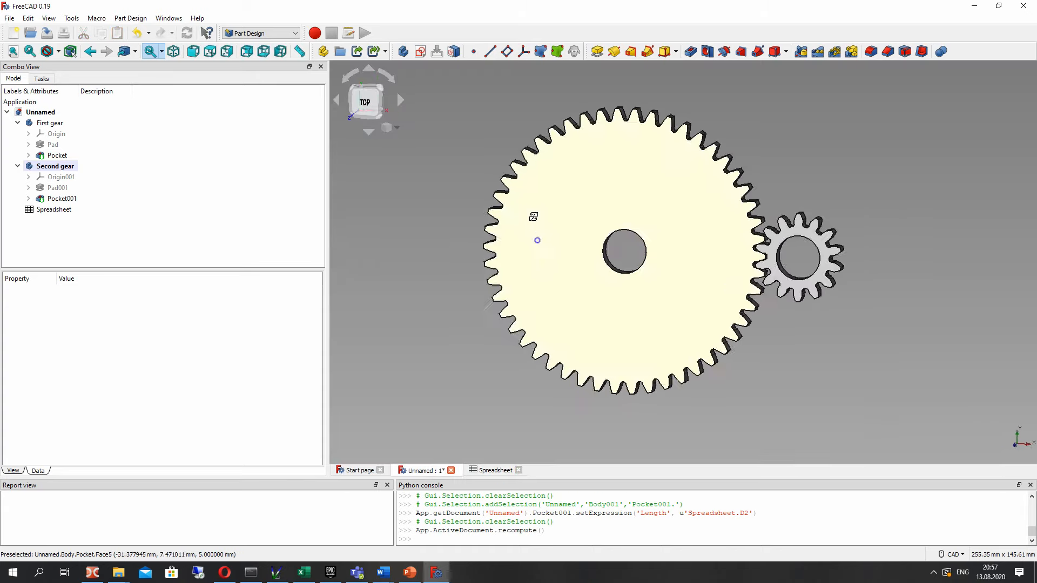
Step: Set the gear thickness in cell D2 to 100 and inspect the gears in the 3D model
click(492, 470)
double_click(553, 121)
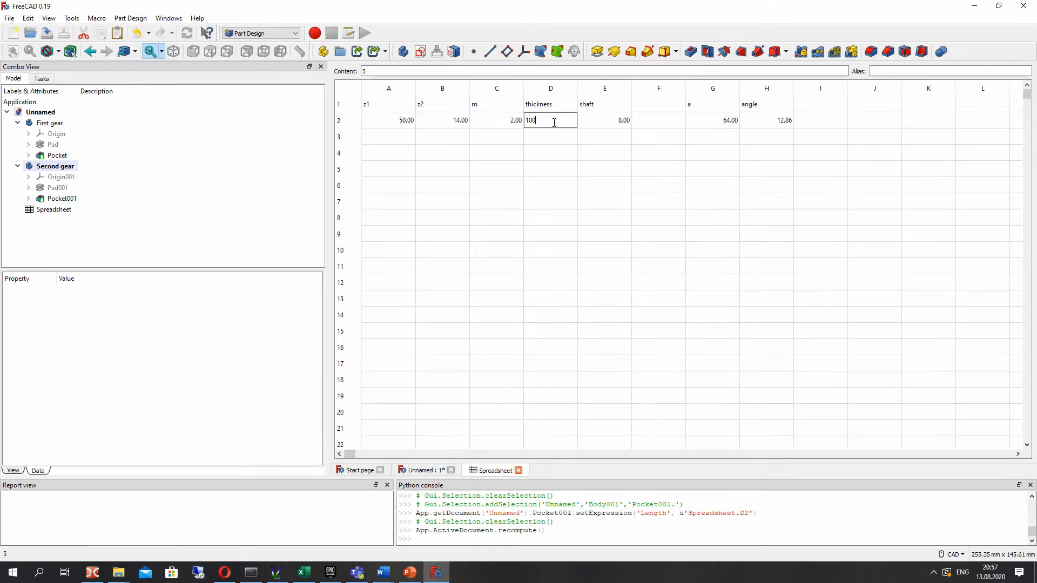
key(Return)
click(417, 471)
mouse_move(534, 313)
middle_down()
mouse_move(497, 299)
mouse_move(294, 293)
mouse_move(539, 277)
mouse_move(609, 320)
mouse_move(548, 308)
middle_up()
Step: Set the gear thickness in cell D2 to 10 and the shaft value in cell E2 to 2, checking the gear bores
click(482, 473)
double_click(561, 121)
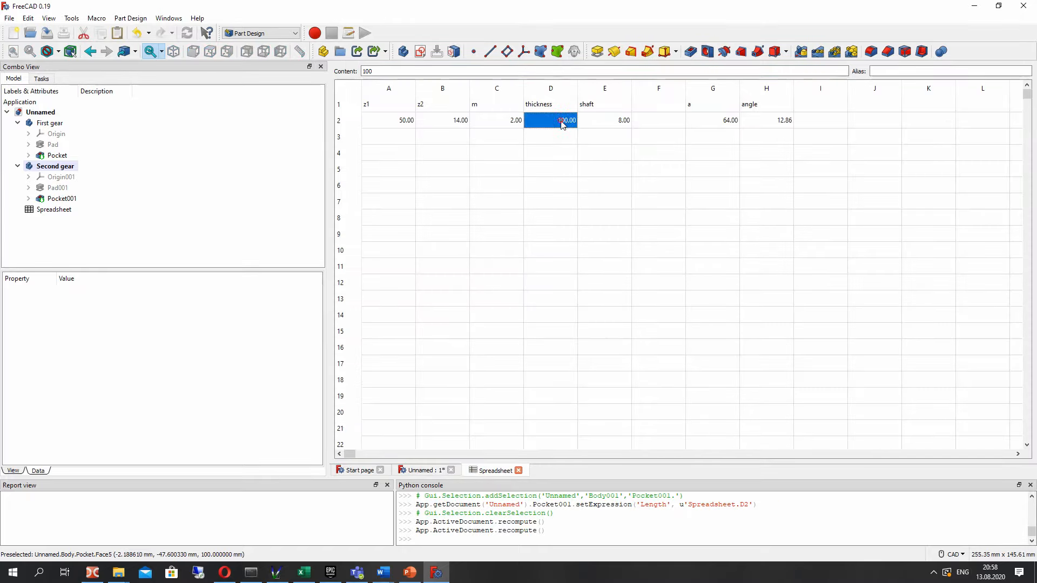
click(603, 121)
double_click(602, 118)
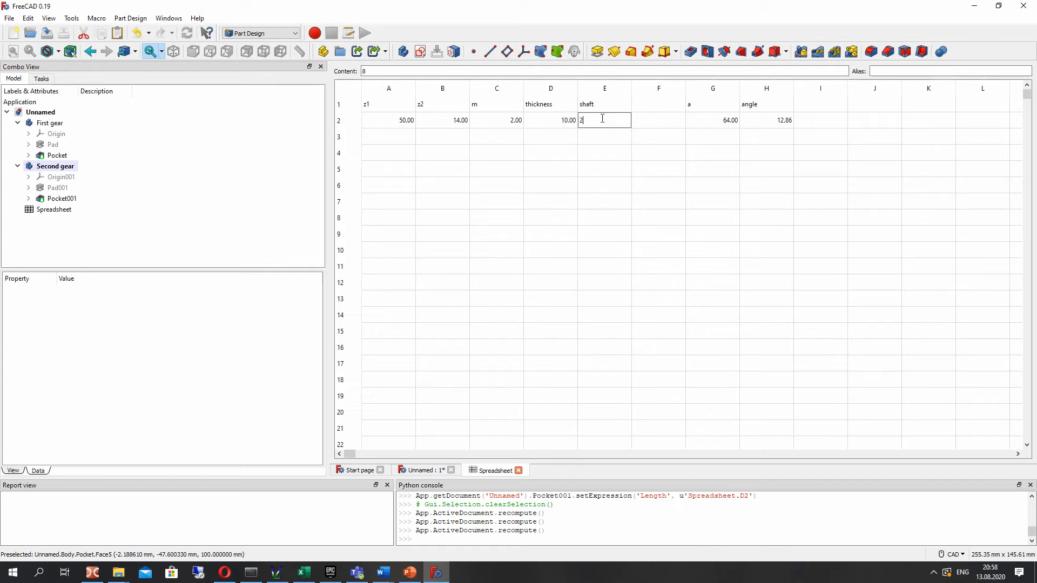
text(2)
key(Return)
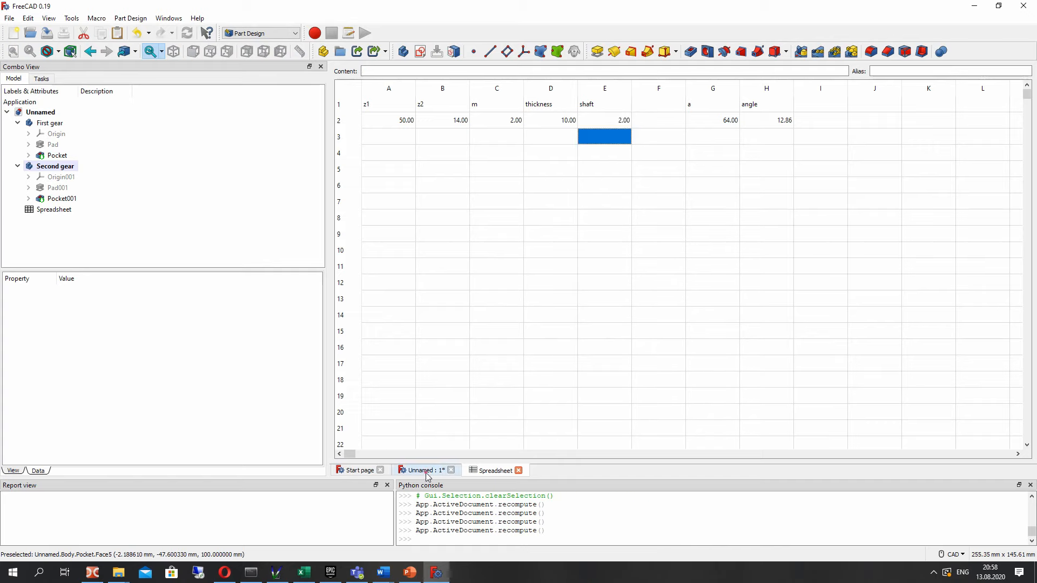
click(424, 470)
mouse_move(653, 276)
middle_down()
mouse_move(734, 254)
mouse_move(638, 285)
middle_up()
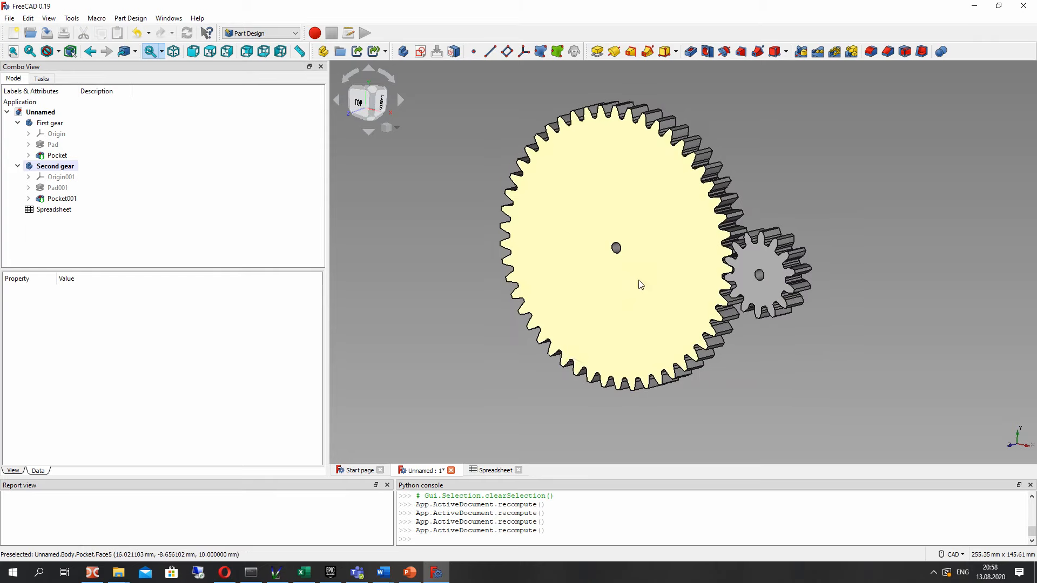
Step: Set the shaft value in cell E2 to 5 and inspect the bores of both gears
click(492, 471)
double_click(603, 121)
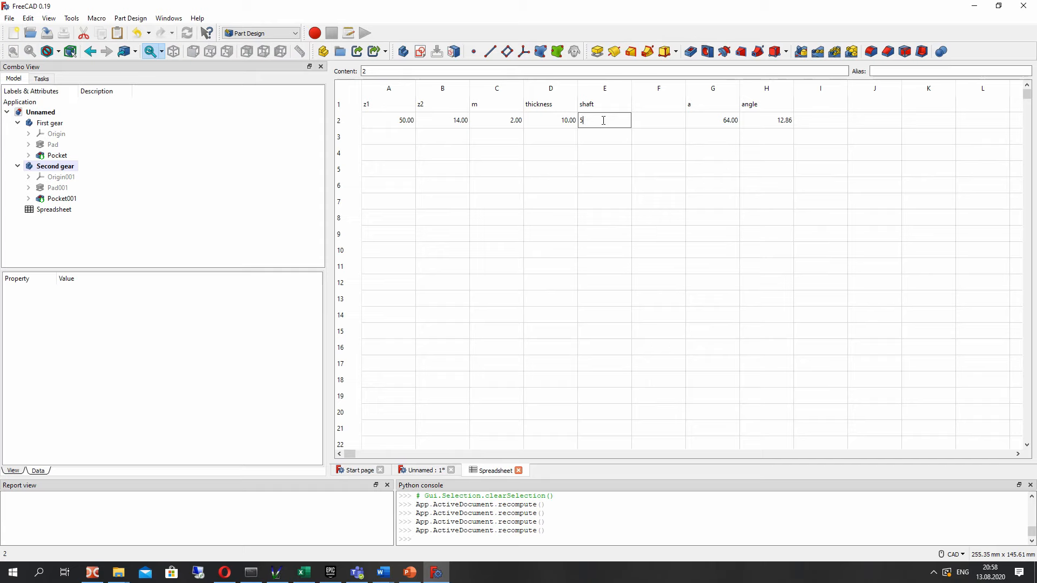
key(Return)
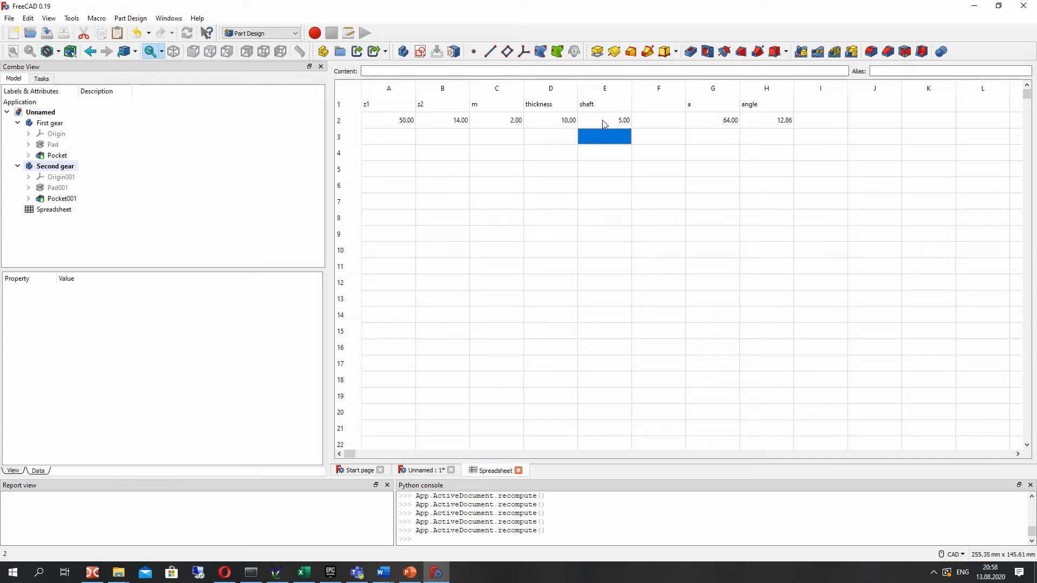
click(425, 471)
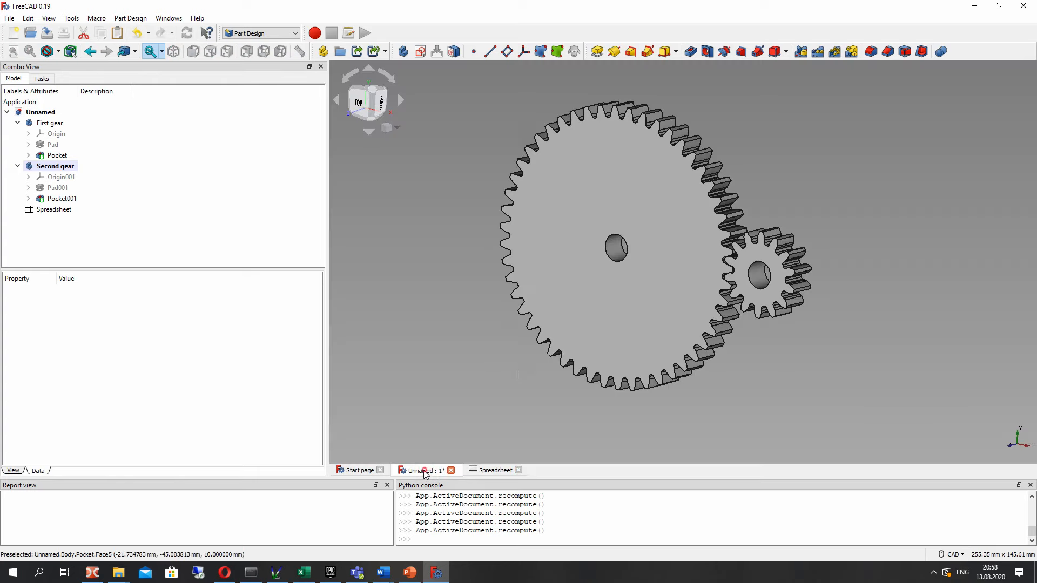
key(2)
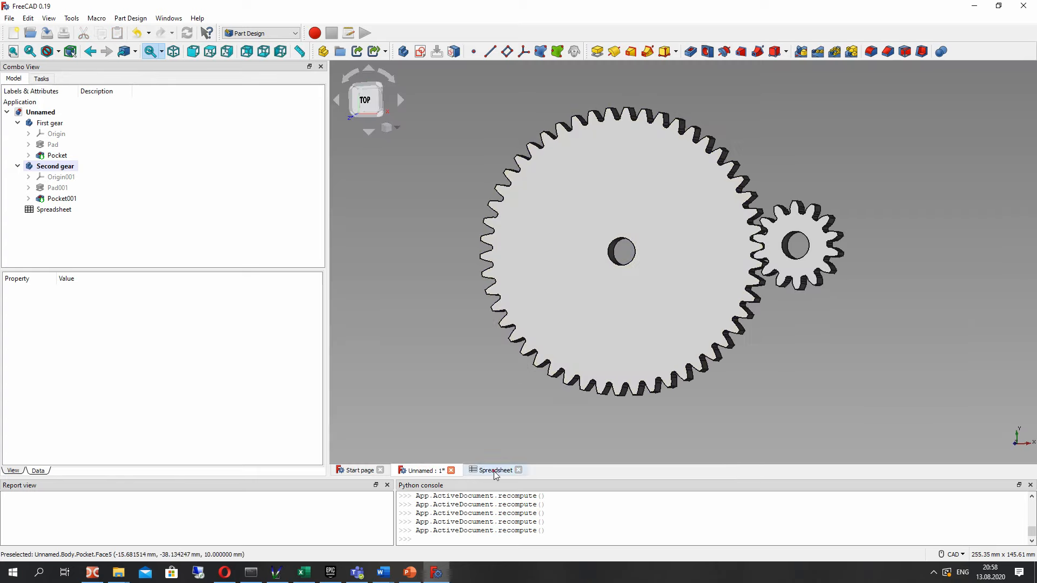
Step: Set the first gear's tooth count z1 in cell A2 to 20 and inspect the meshing gears
click(495, 471)
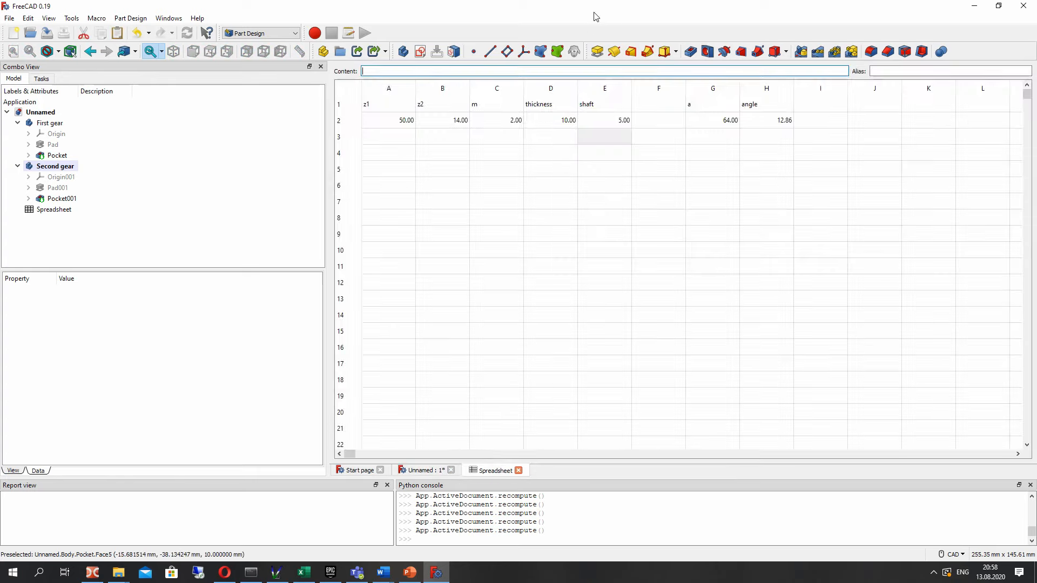
double_click(383, 119)
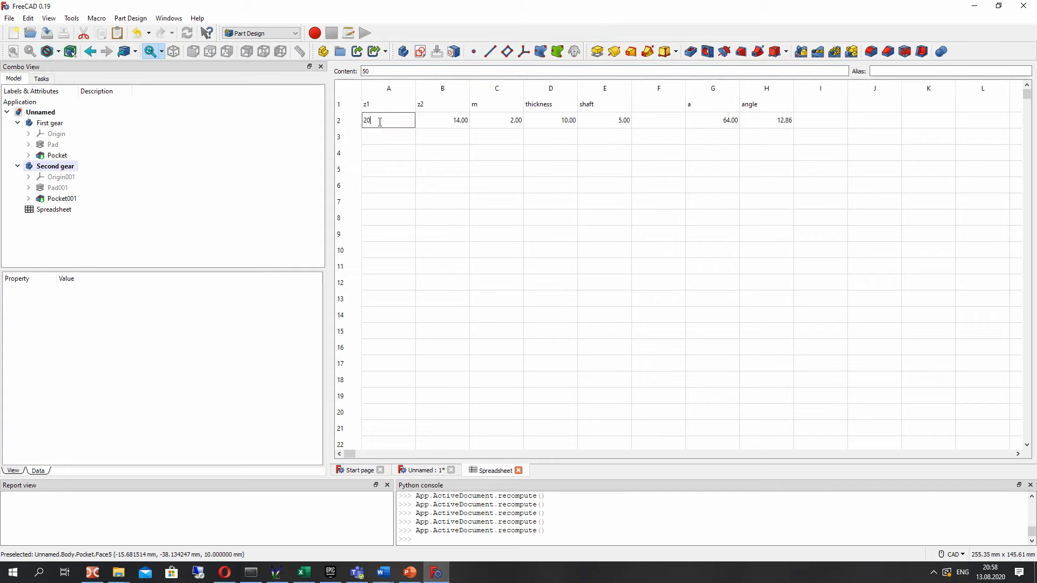
key(Return)
click(424, 471)
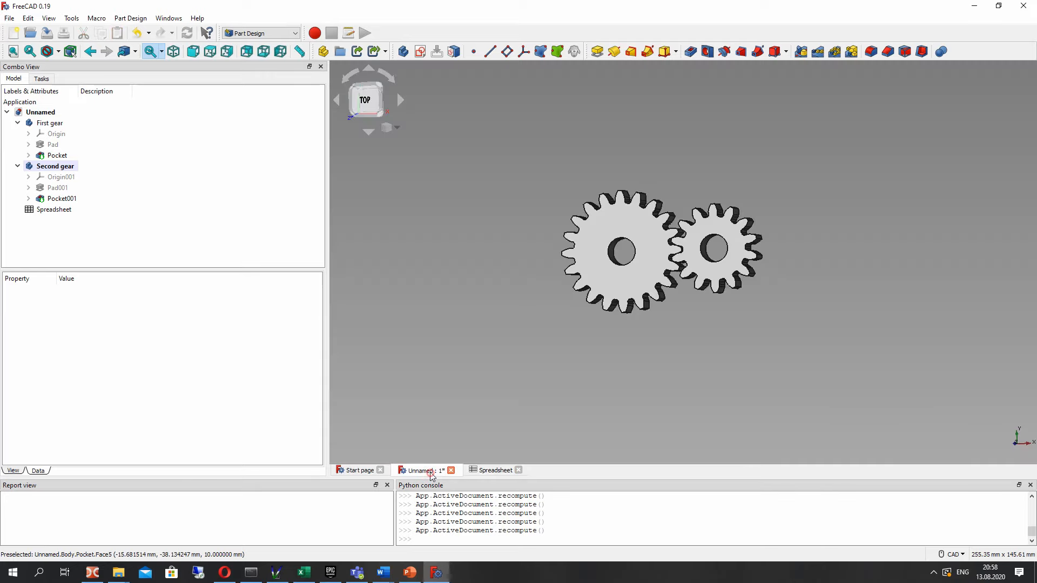
scroll(688, 261, up, 3)
middle_drag(654, 261, 662, 207)
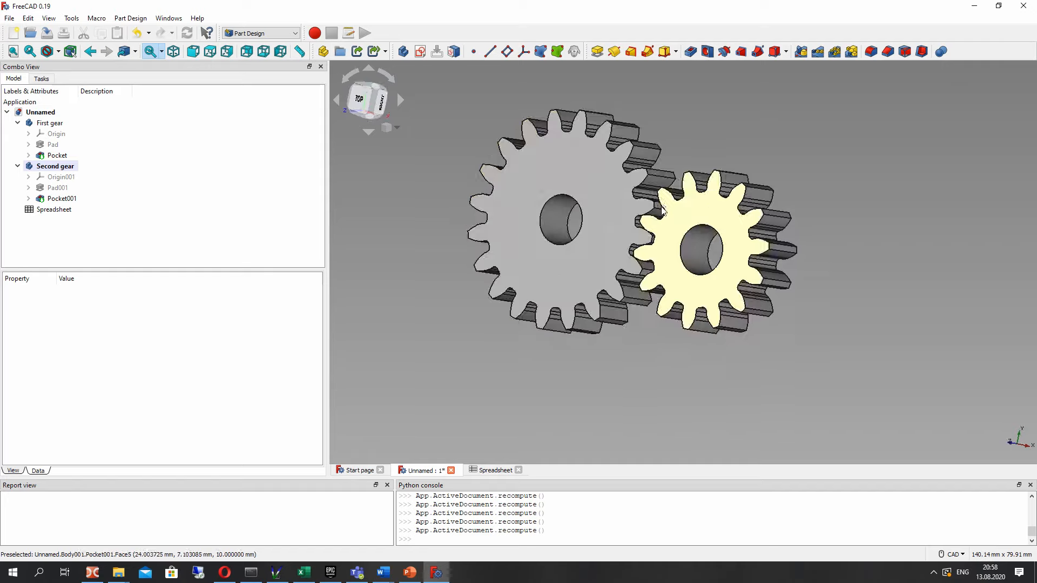
middle_drag(529, 253, 635, 262)
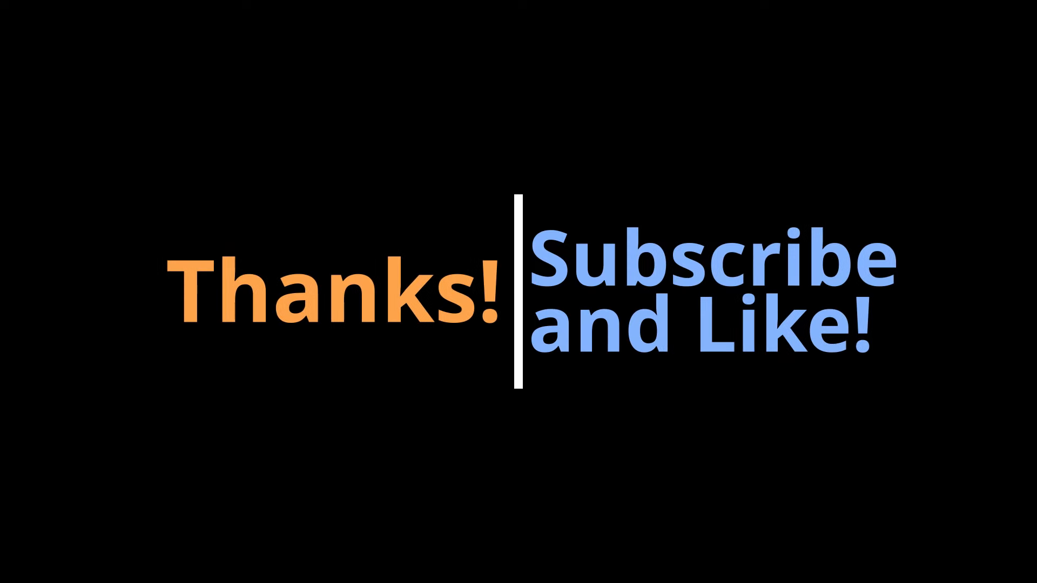